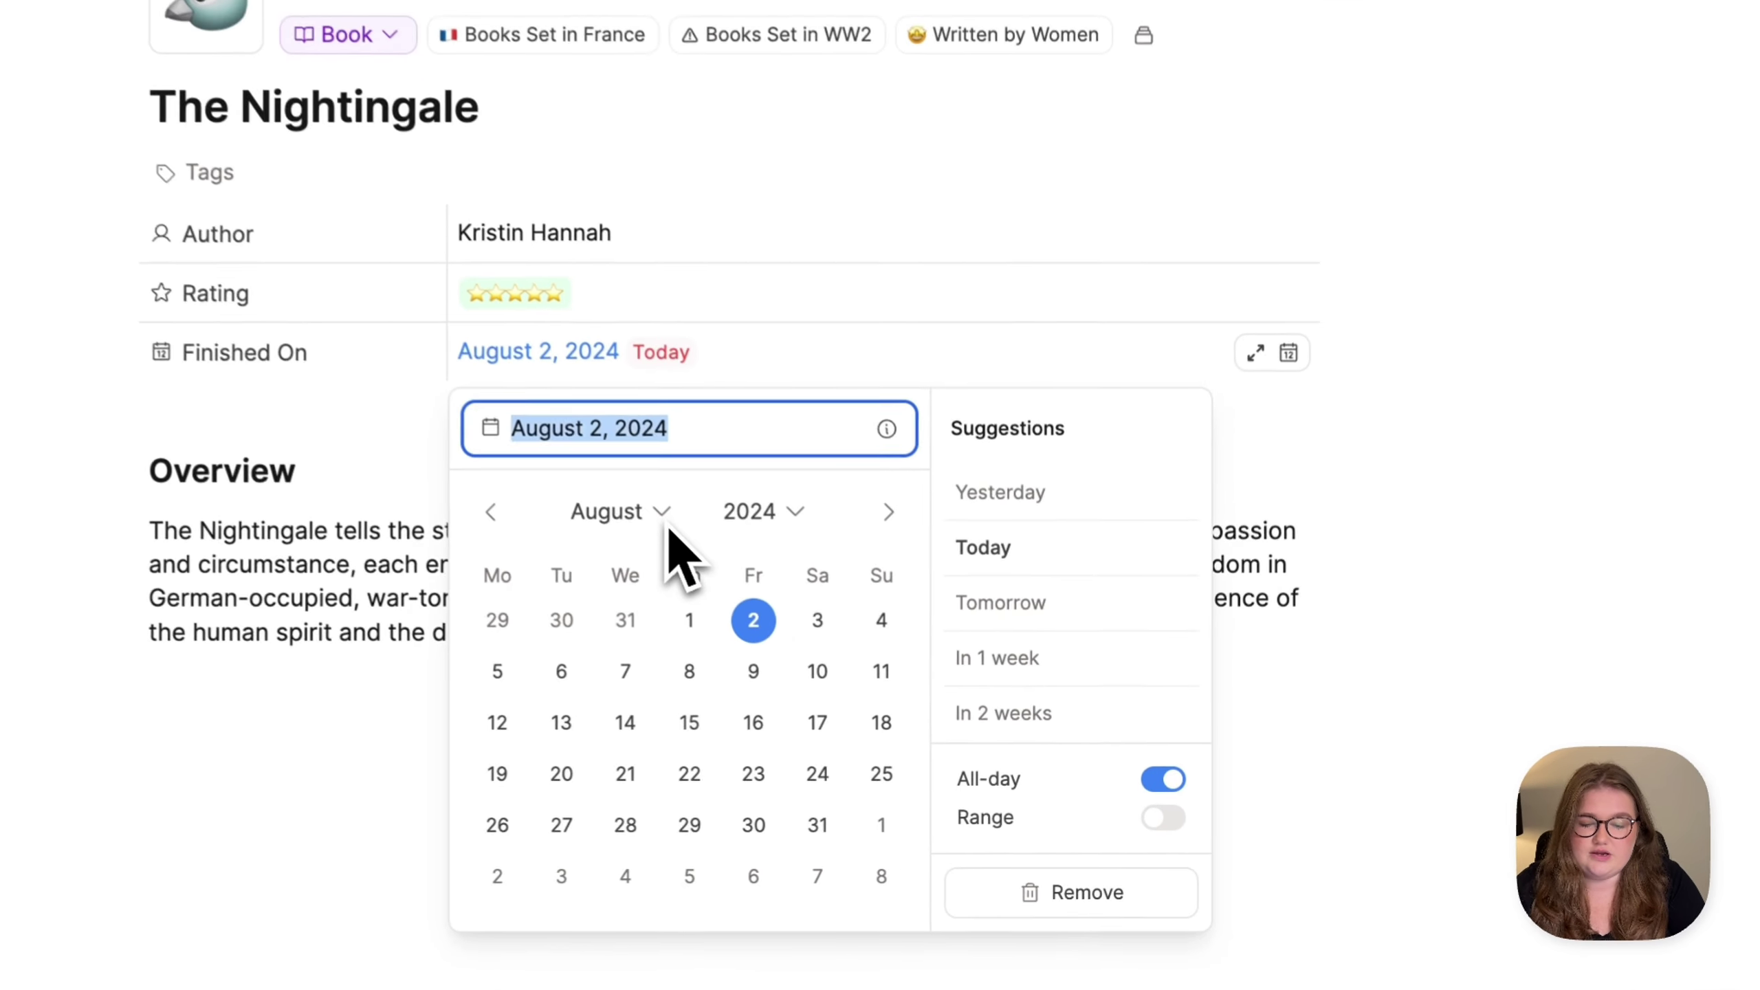
# Browse the month and year lists in the Finished On date picker.
pyautogui.click(835, 649)
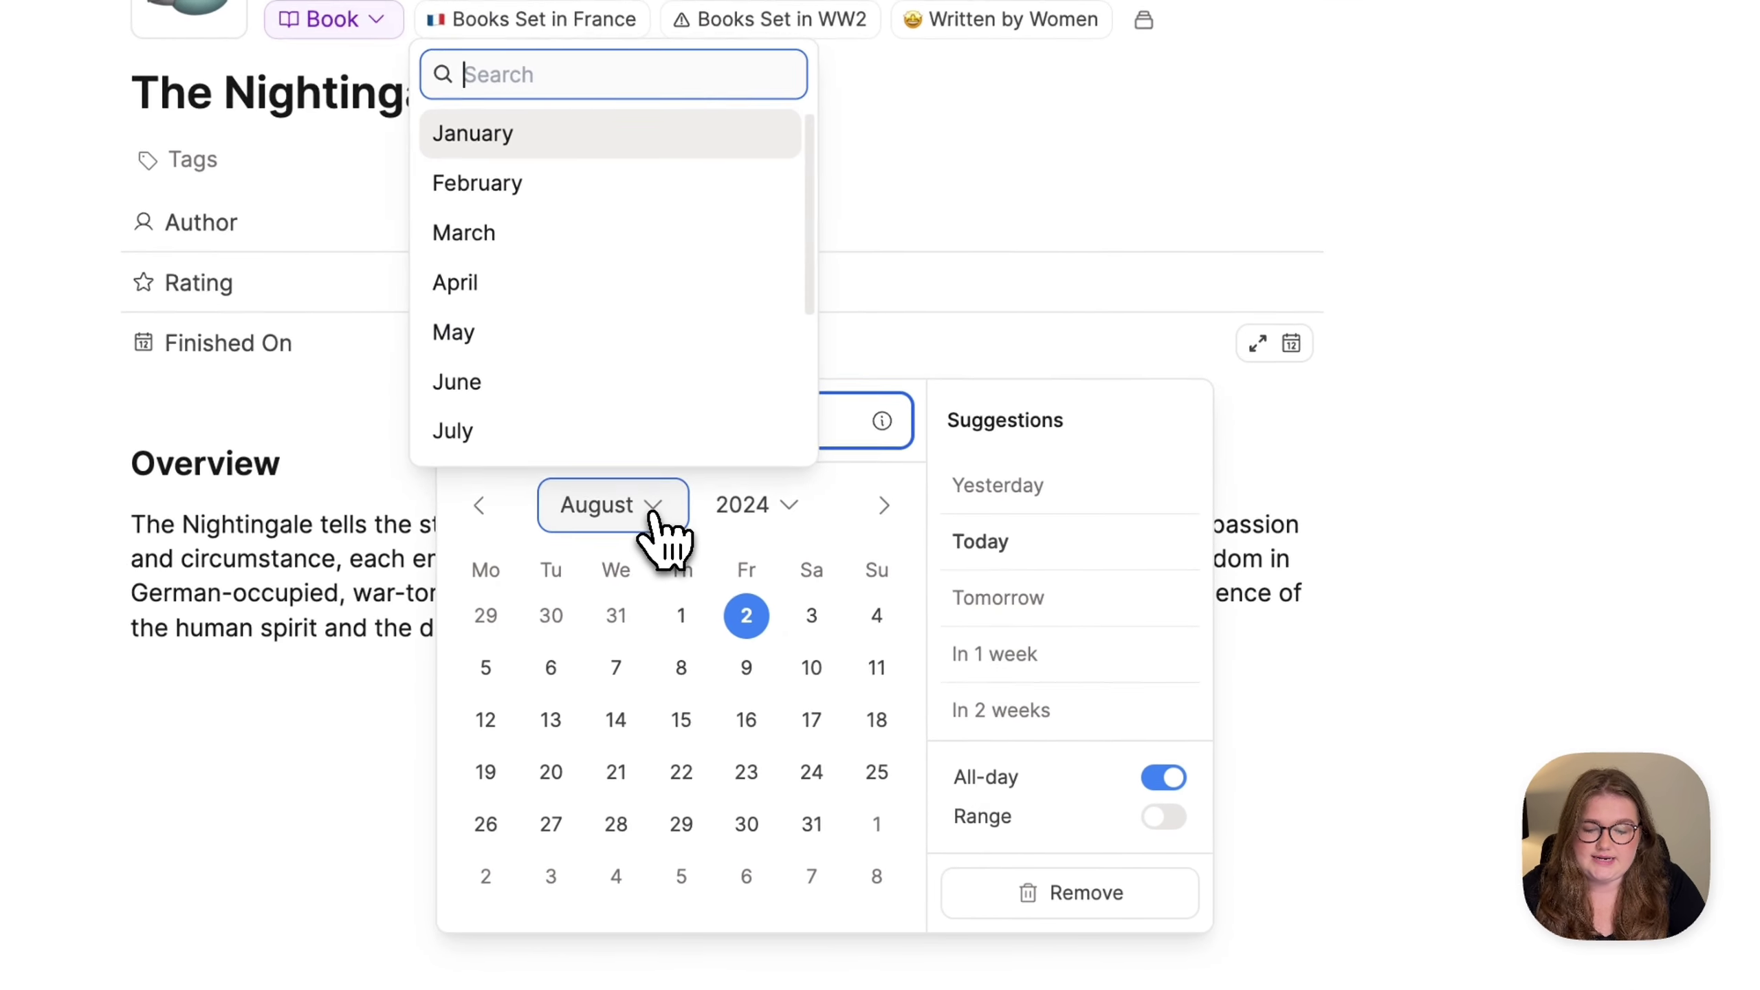
pyautogui.scroll(-5, 662, 416)
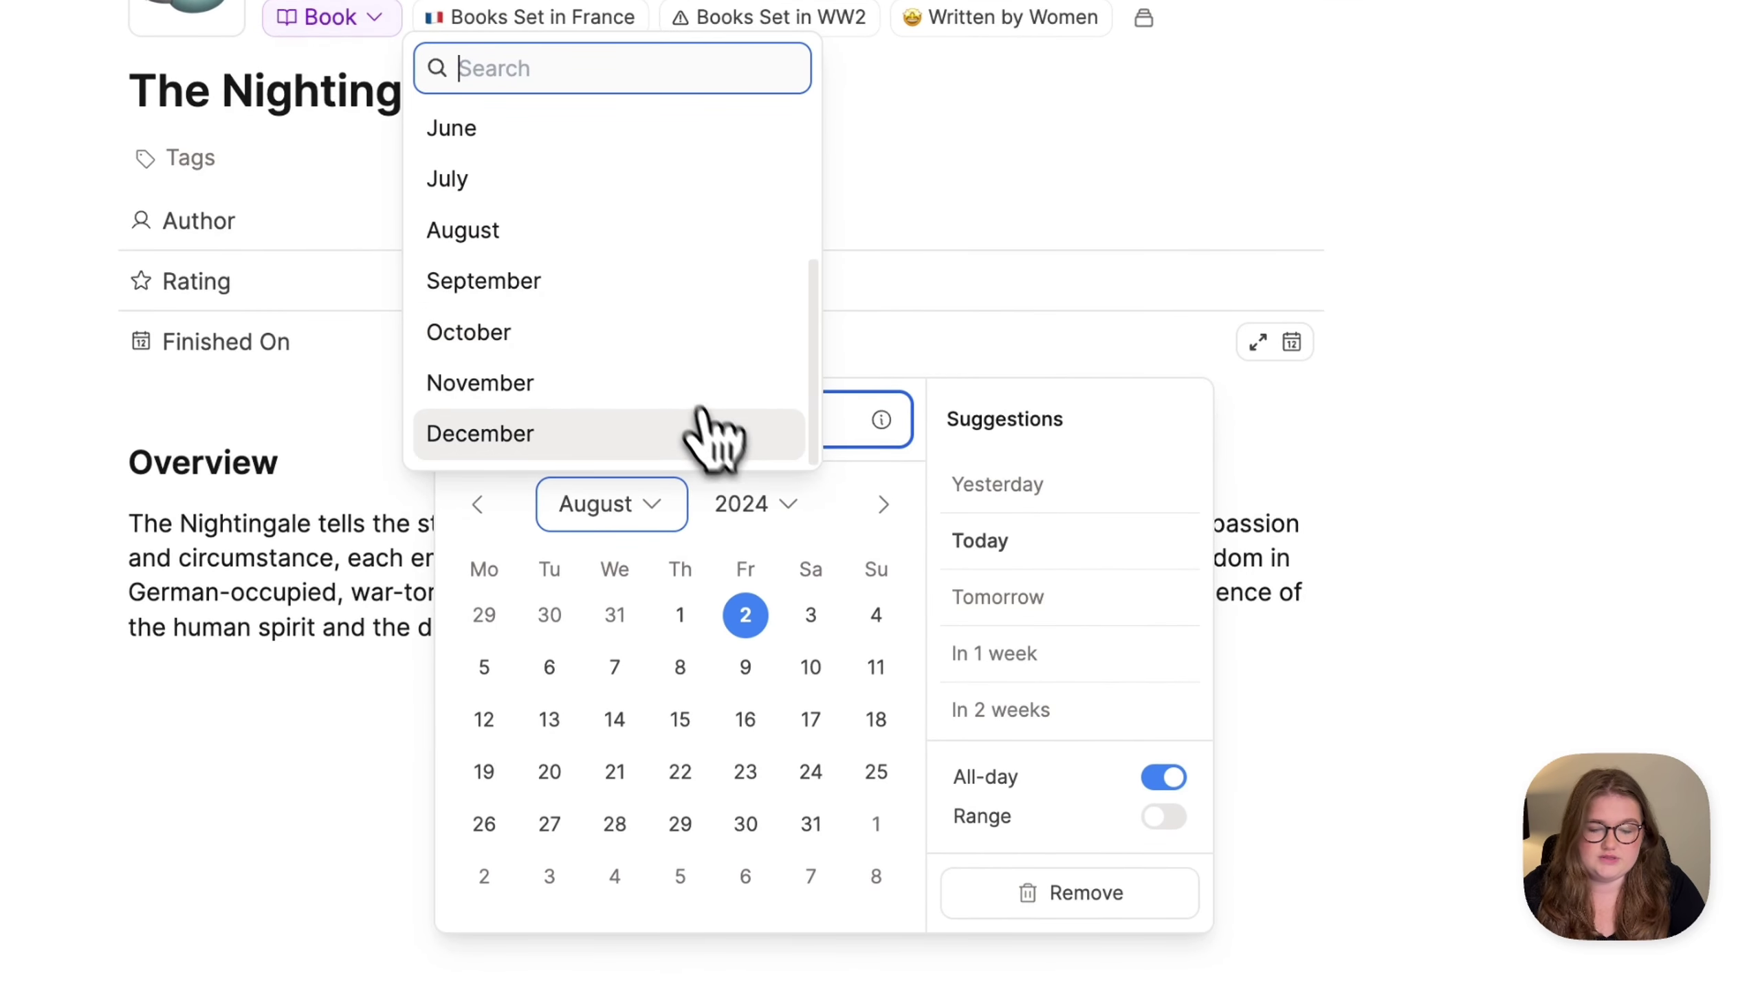
pyautogui.click(749, 523)
pyautogui.scroll(-4, 766, 393)
pyautogui.scroll(6, 766, 393)
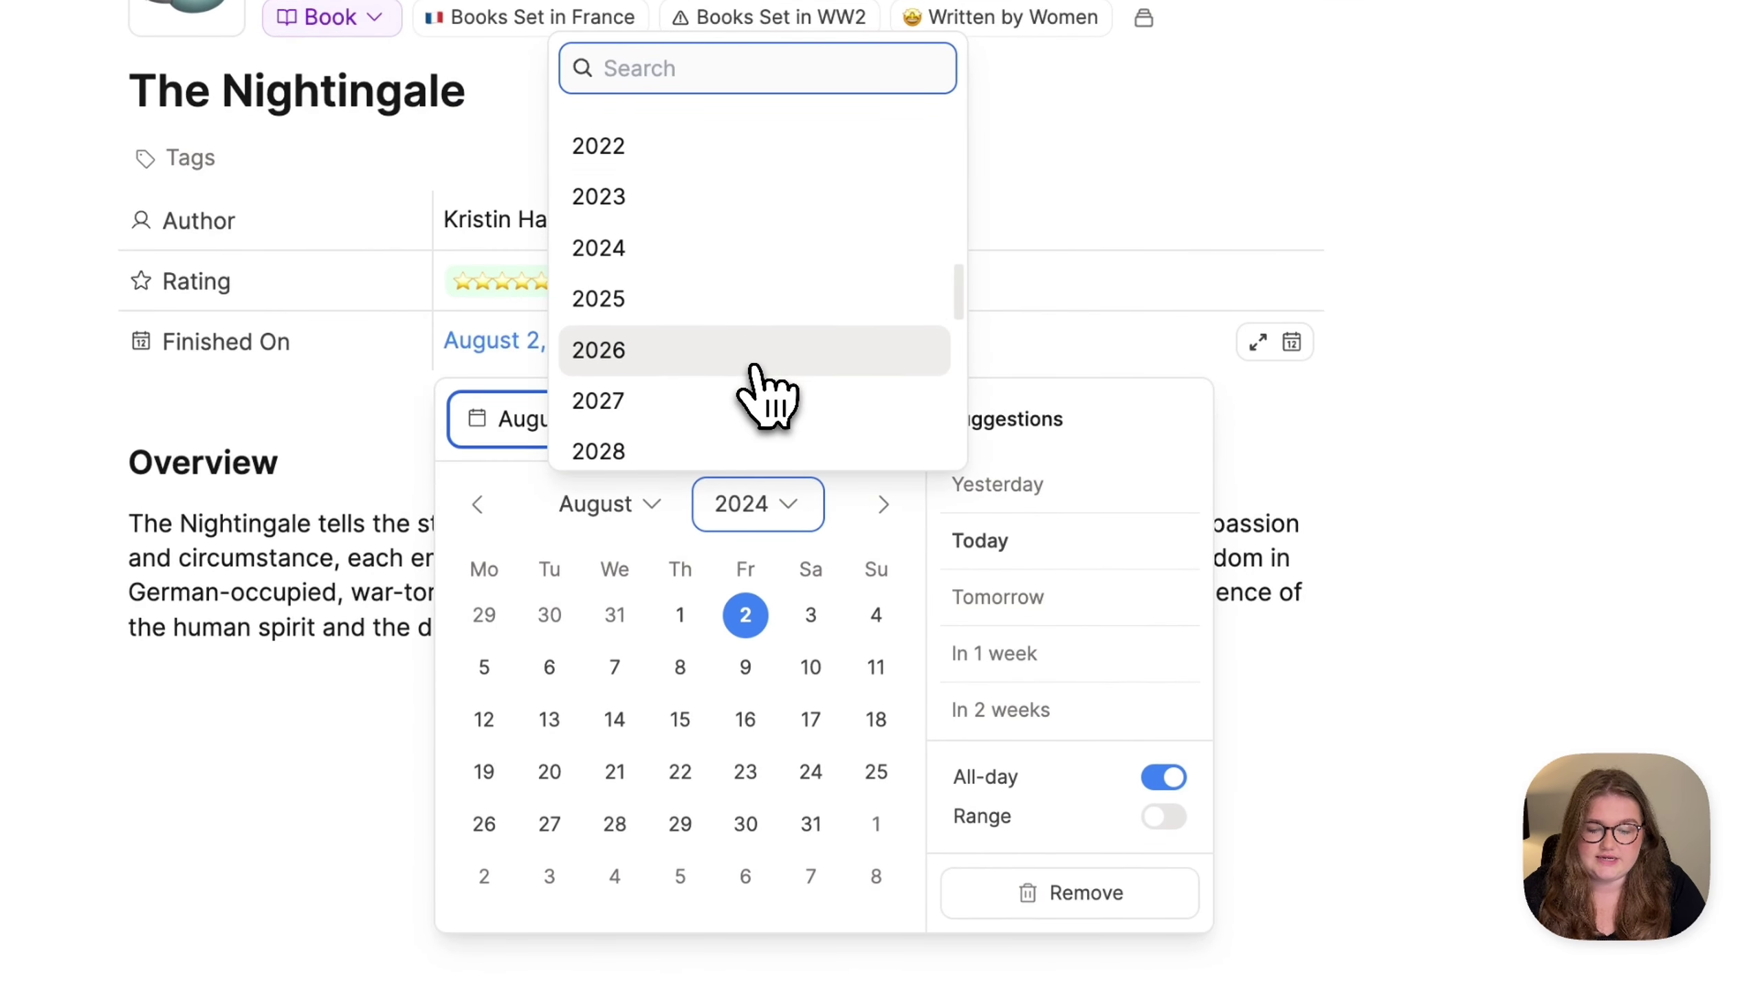
pyautogui.click(597, 504)
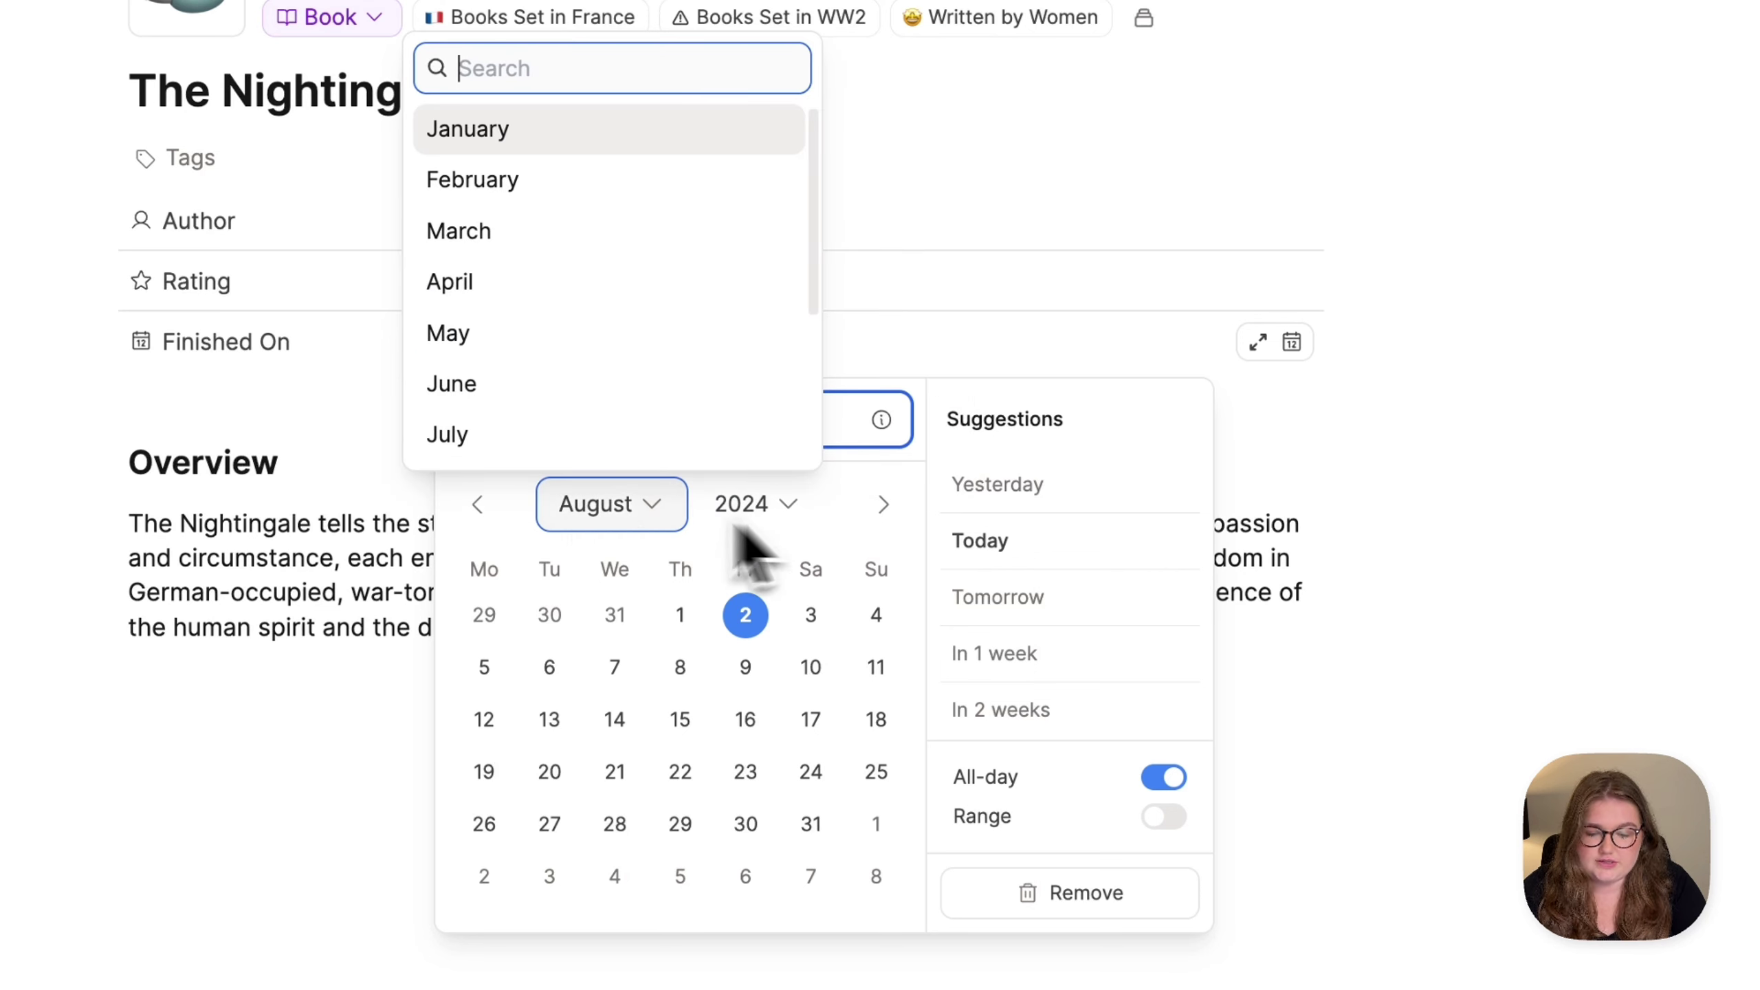
# Pick August 3, 2024 as the Finished On date, then reopen the picker.
pyautogui.click(477, 504)
pyautogui.click(862, 513)
pyautogui.click(812, 620)
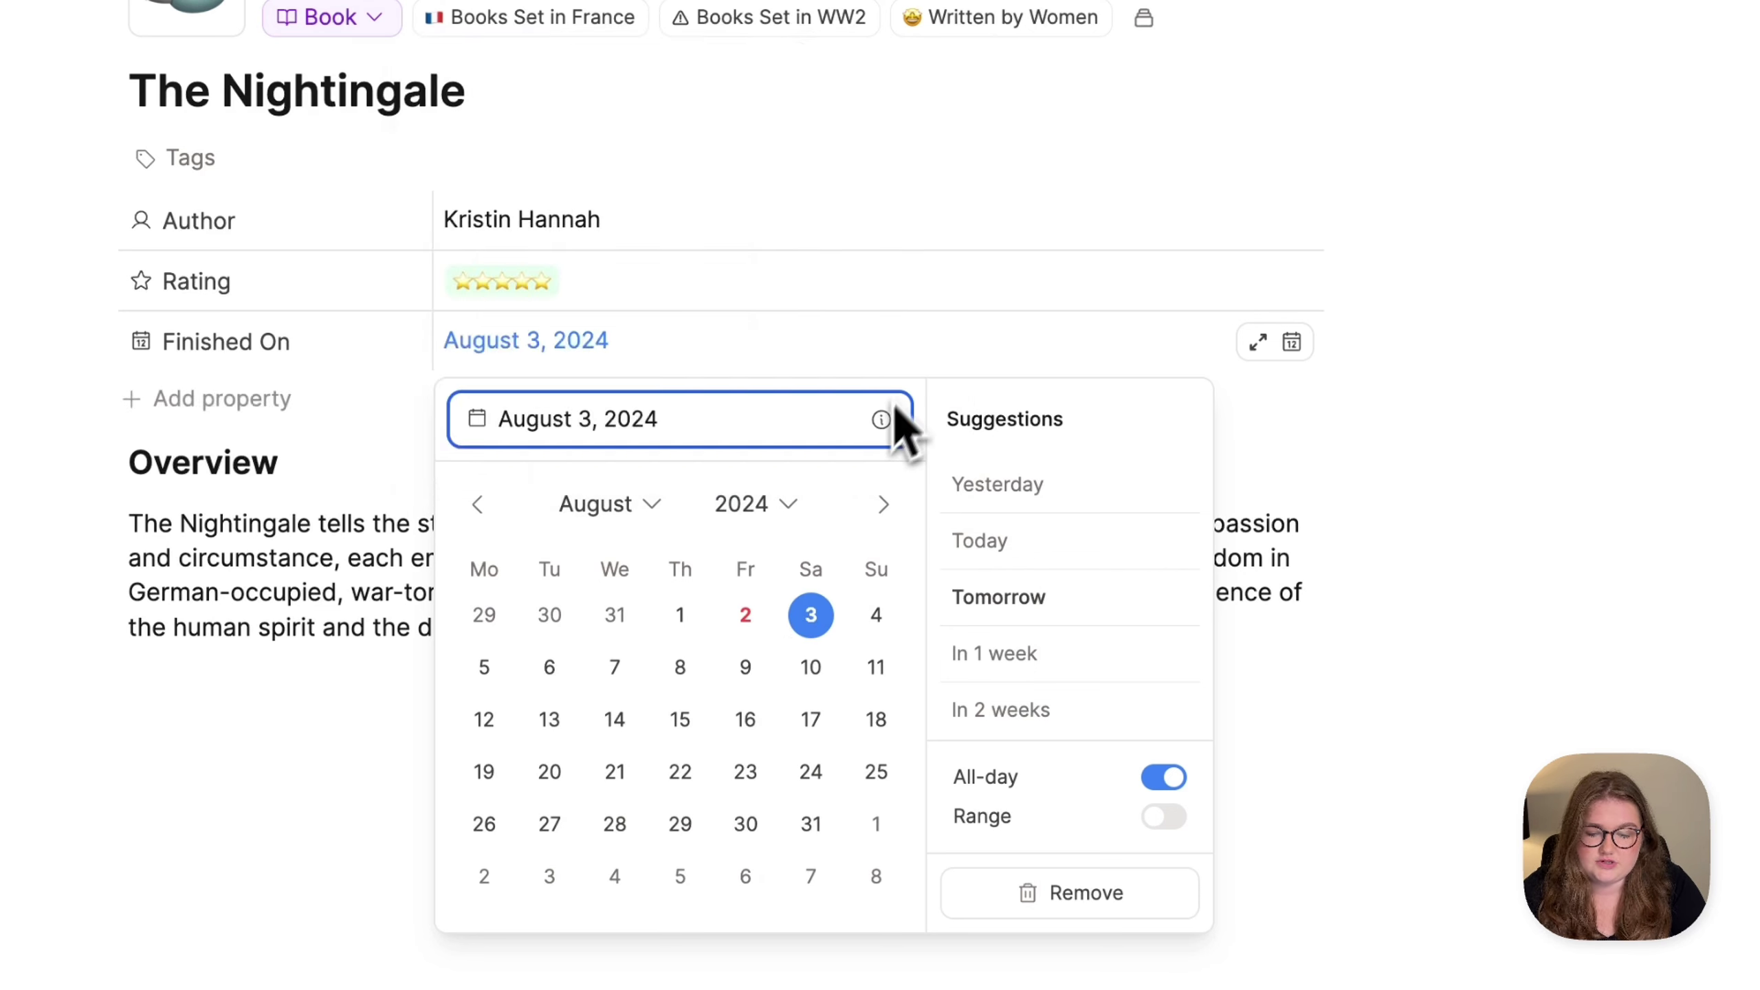
pyautogui.click(909, 381)
pyautogui.click(835, 361)
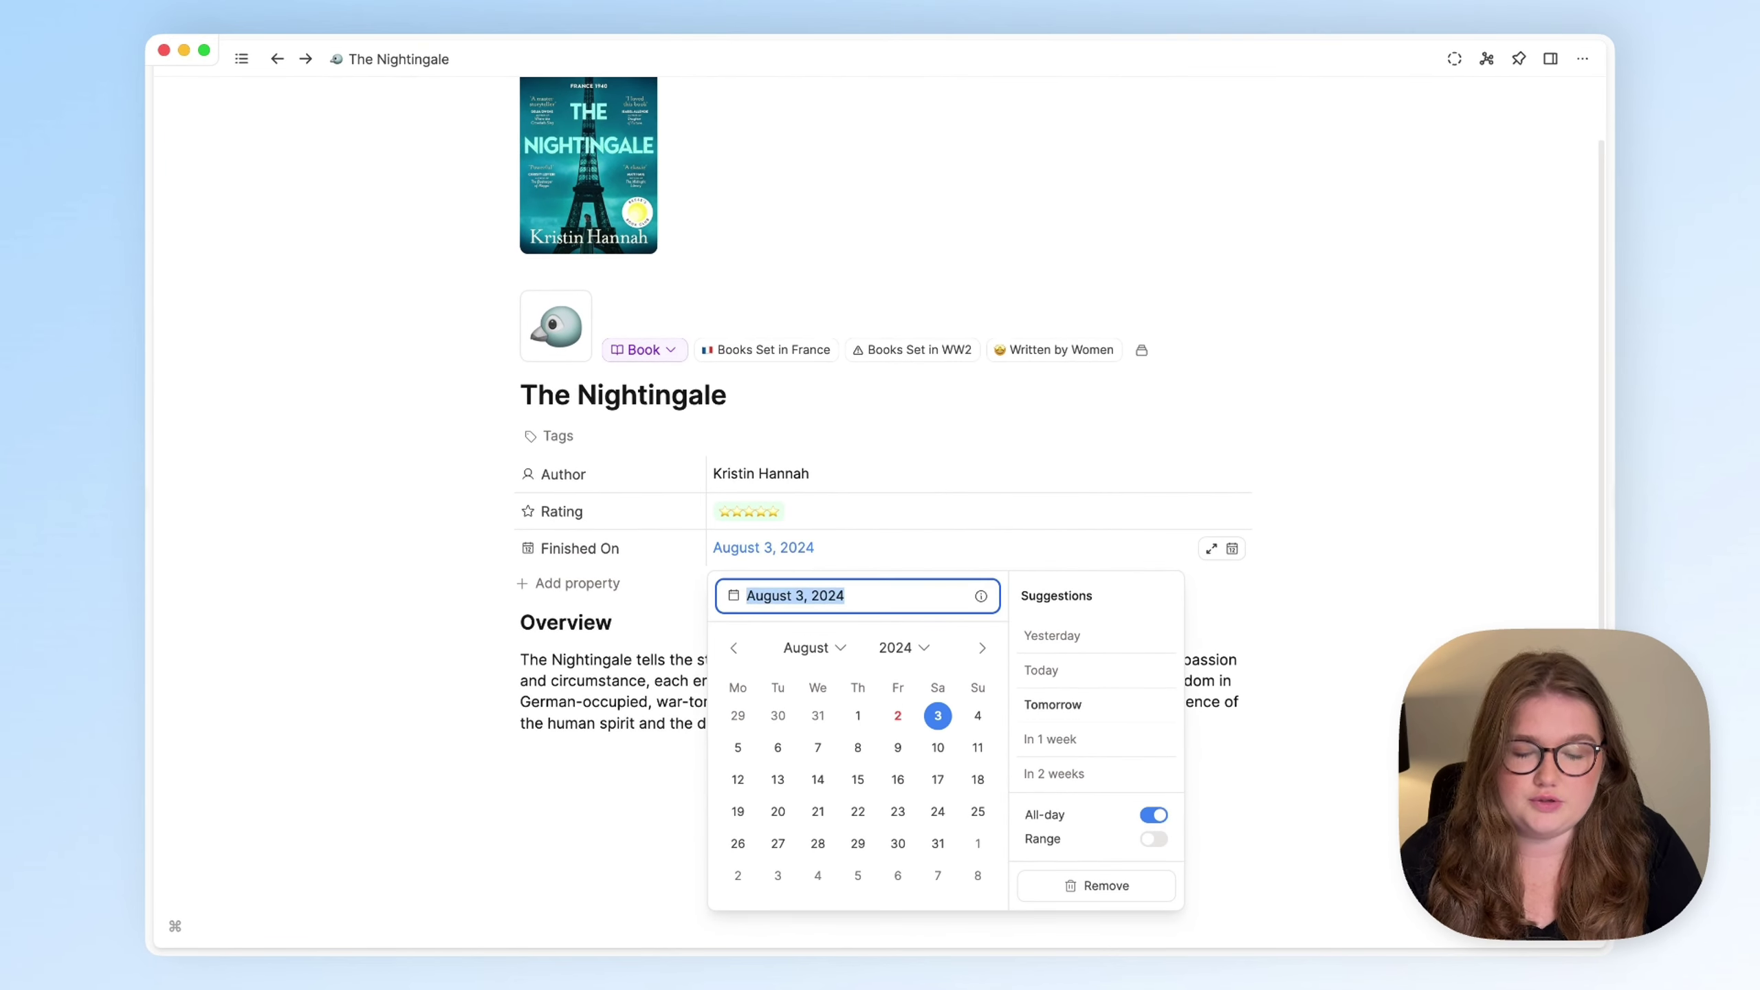
# Enter '1st Jan 2020', then 'tomorrow', as the Finished On date.
pyautogui.write('1st Jan 2020')
pyautogui.press('Return')
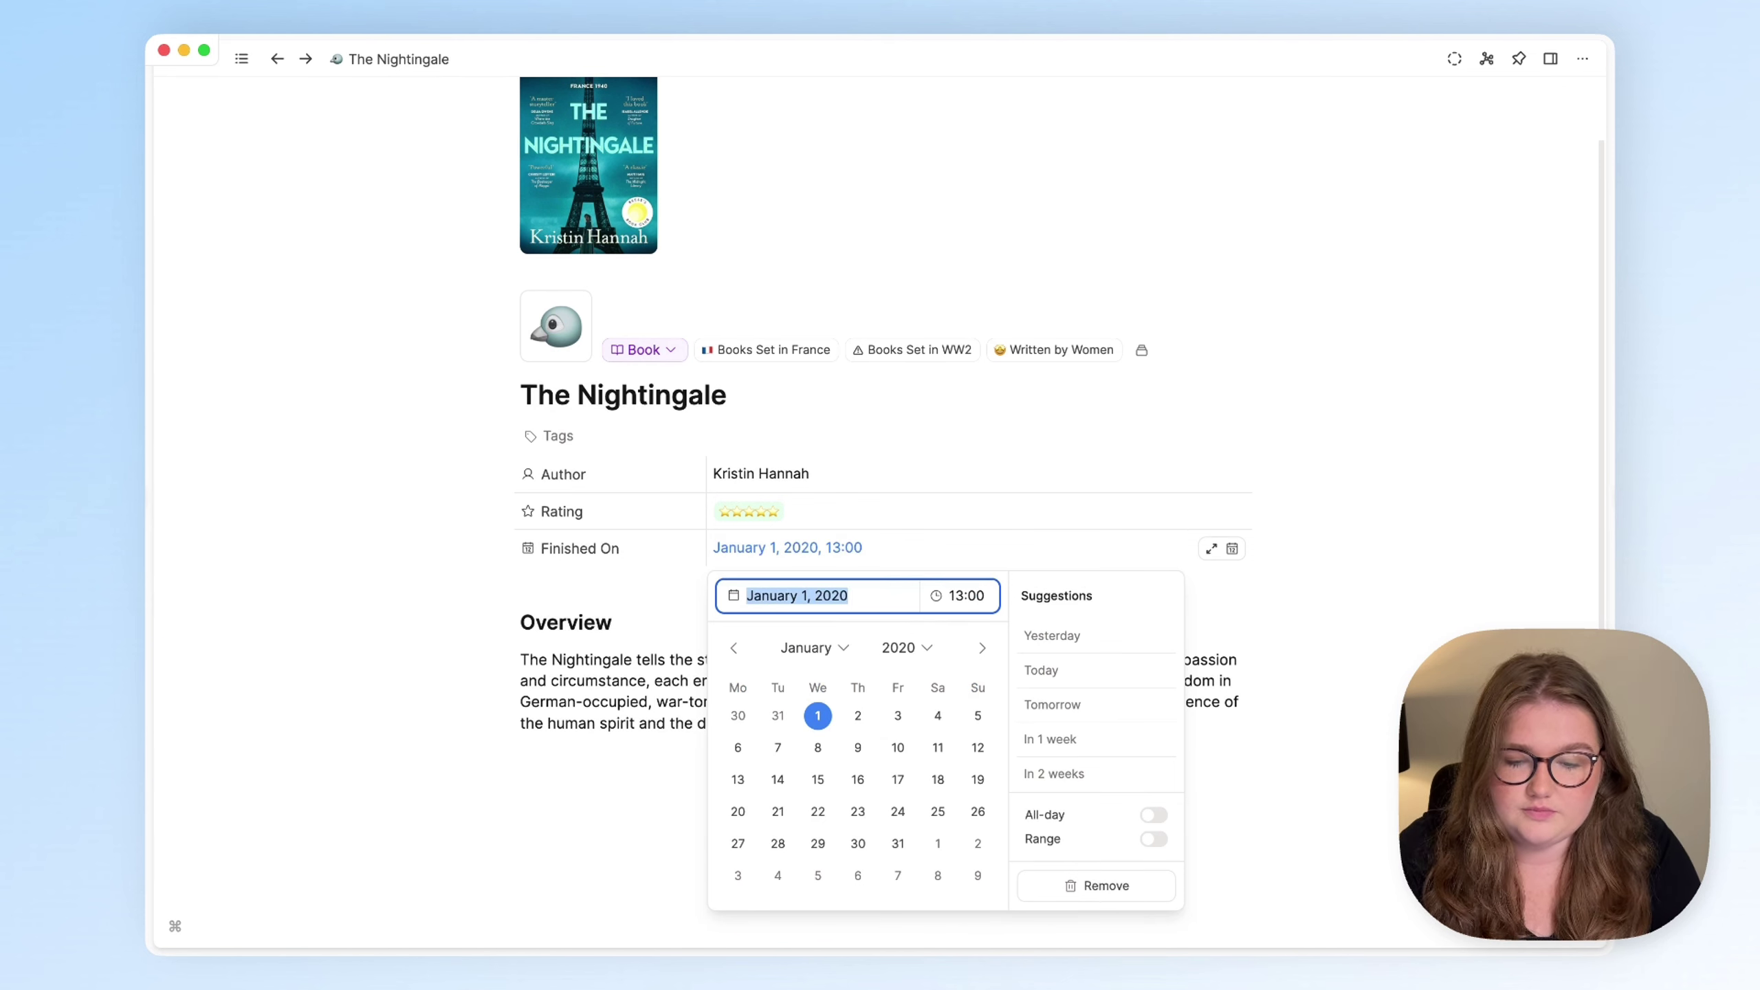
pyautogui.write('tomorrow')
pyautogui.press('Tab')
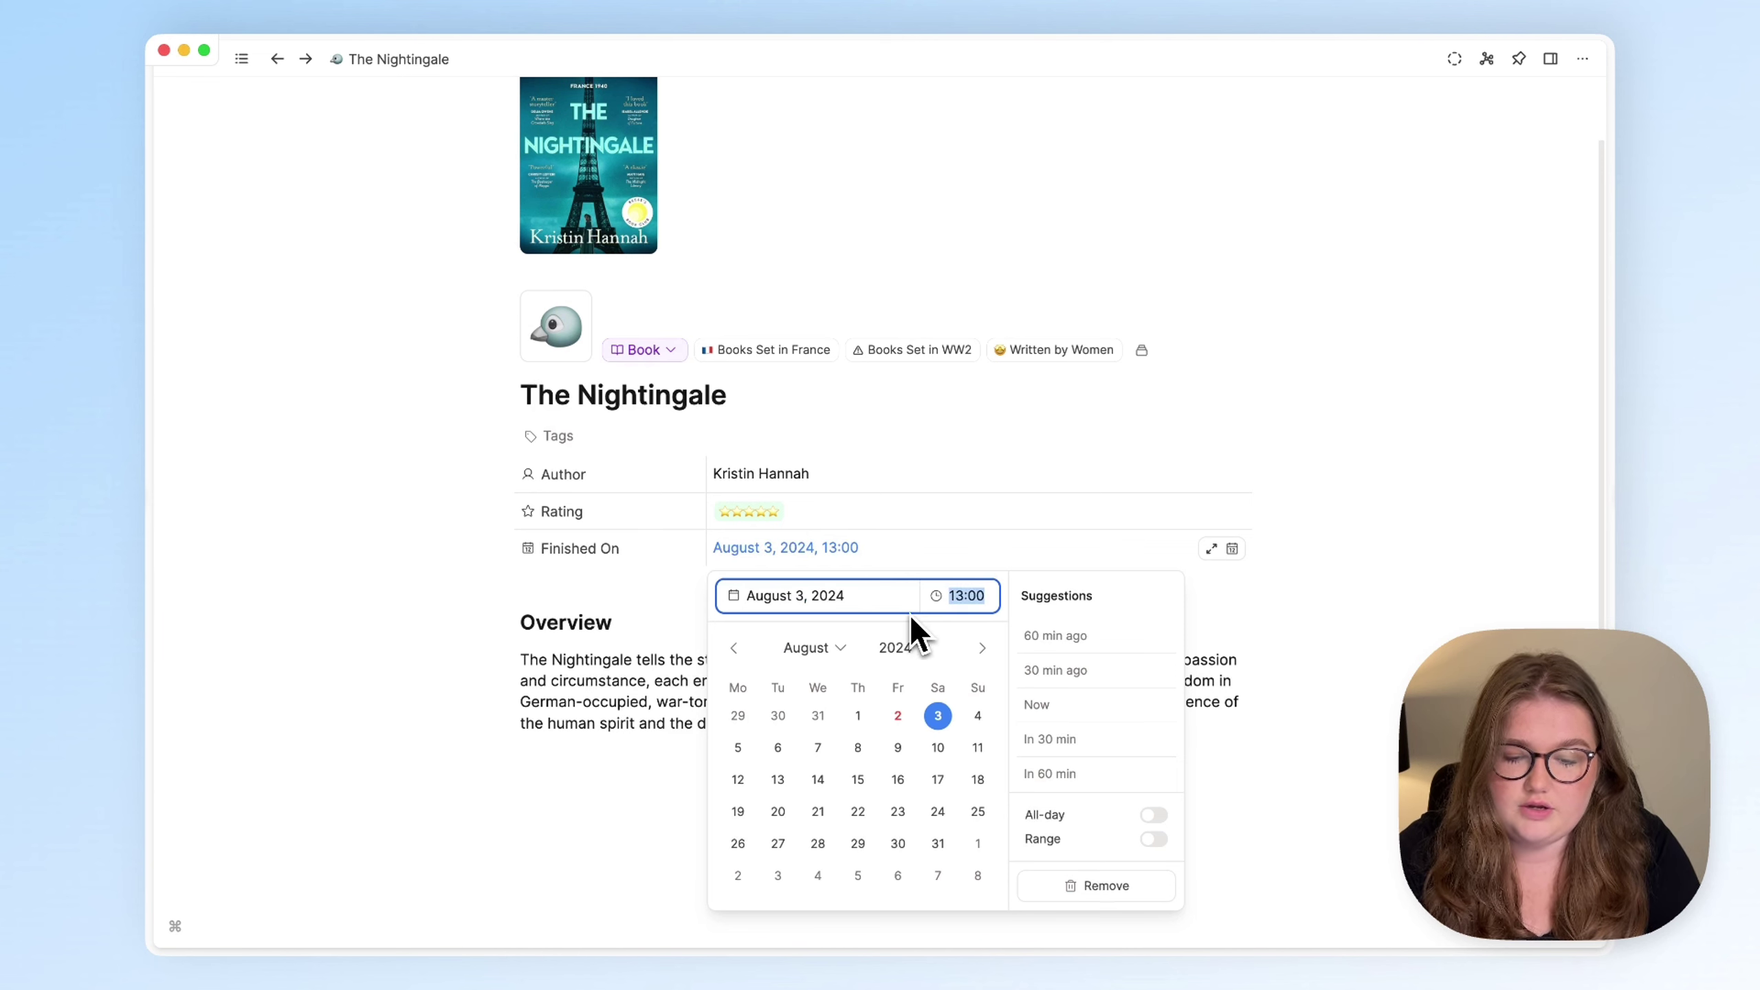
# Replace the date with 'next thursday at 4pm', giving August 8, 2024, 16:00.
pyautogui.click(892, 598)
pyautogui.write('thurs')
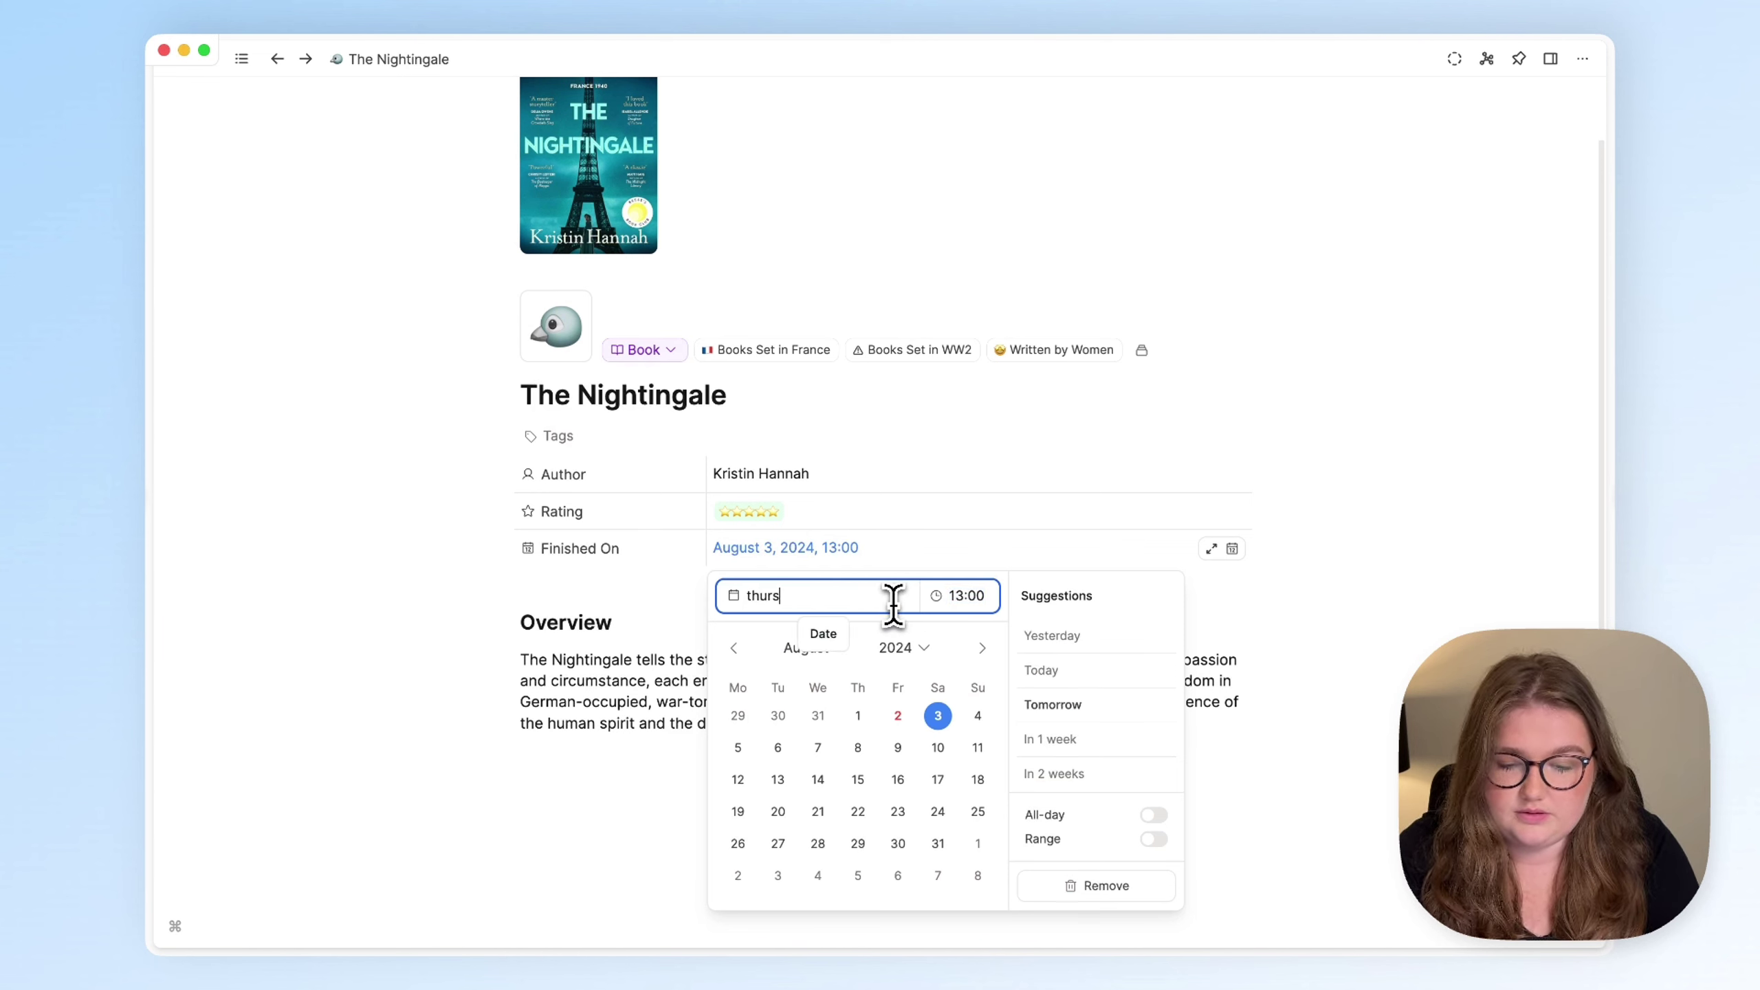
pyautogui.press('BackSpace')
pyautogui.press('BackSpace')
pyautogui.press('BackSpace')
pyautogui.press('BackSpace')
pyautogui.press('BackSpace')
pyautogui.write('next thursday')
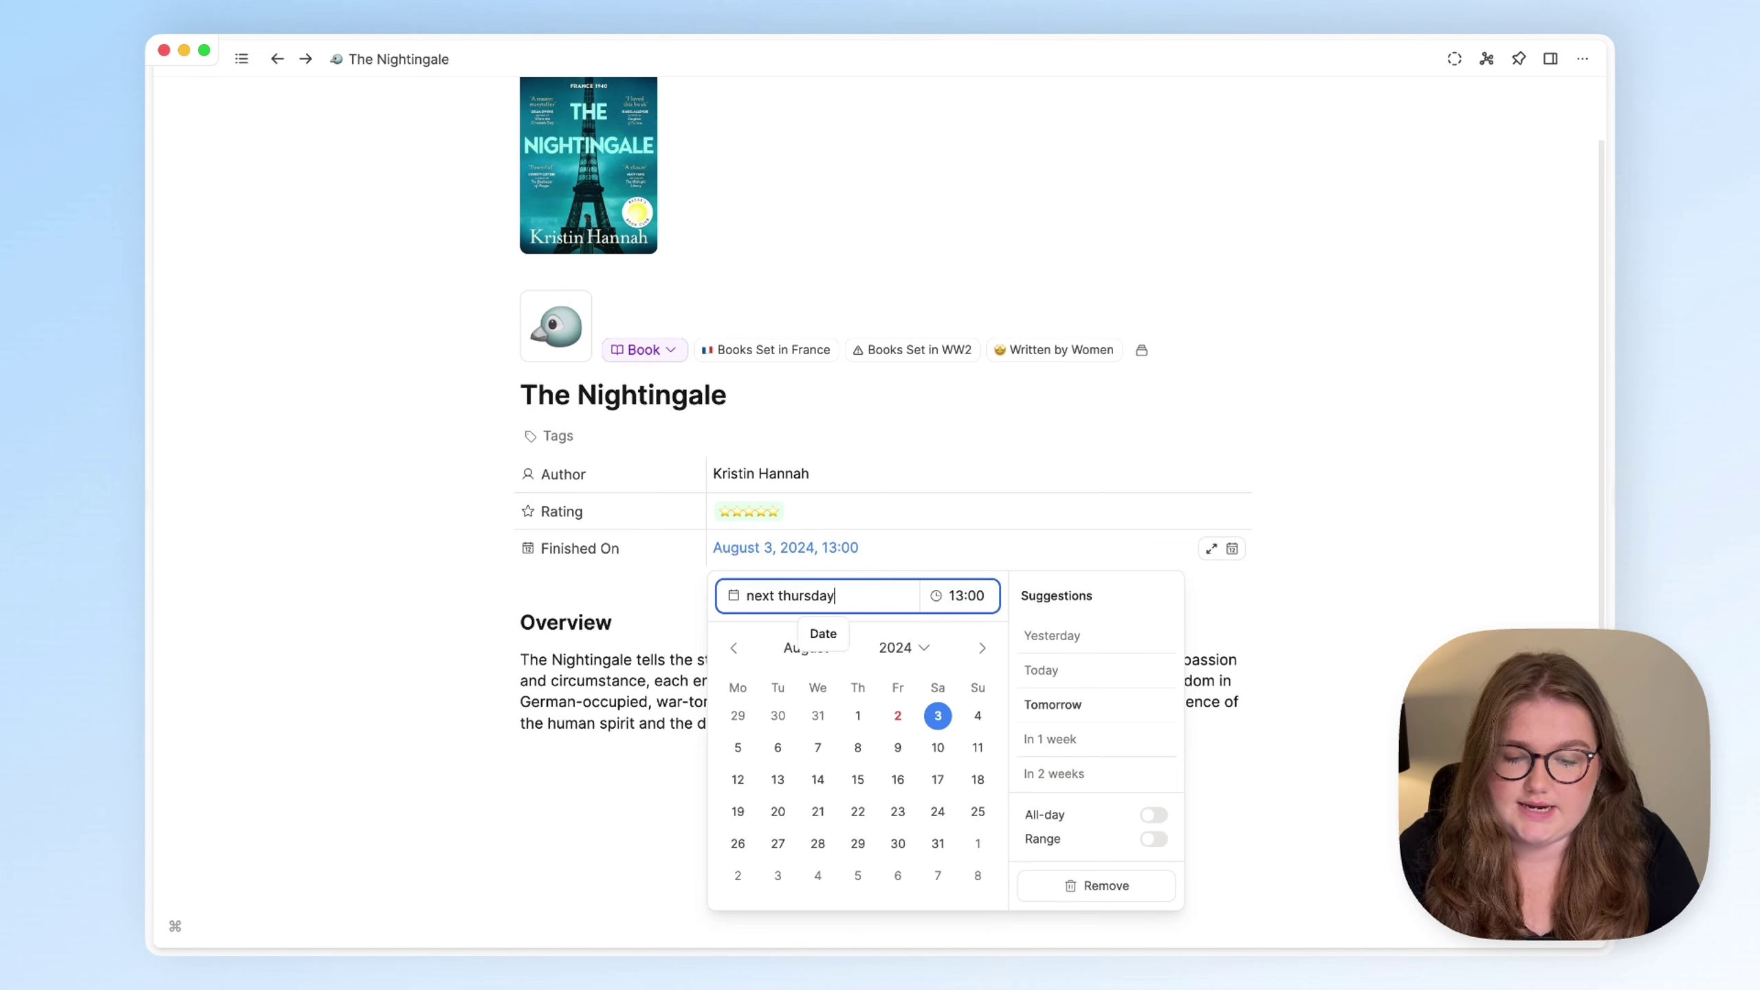
pyautogui.write(' at 4pm')
pyautogui.press('Return')
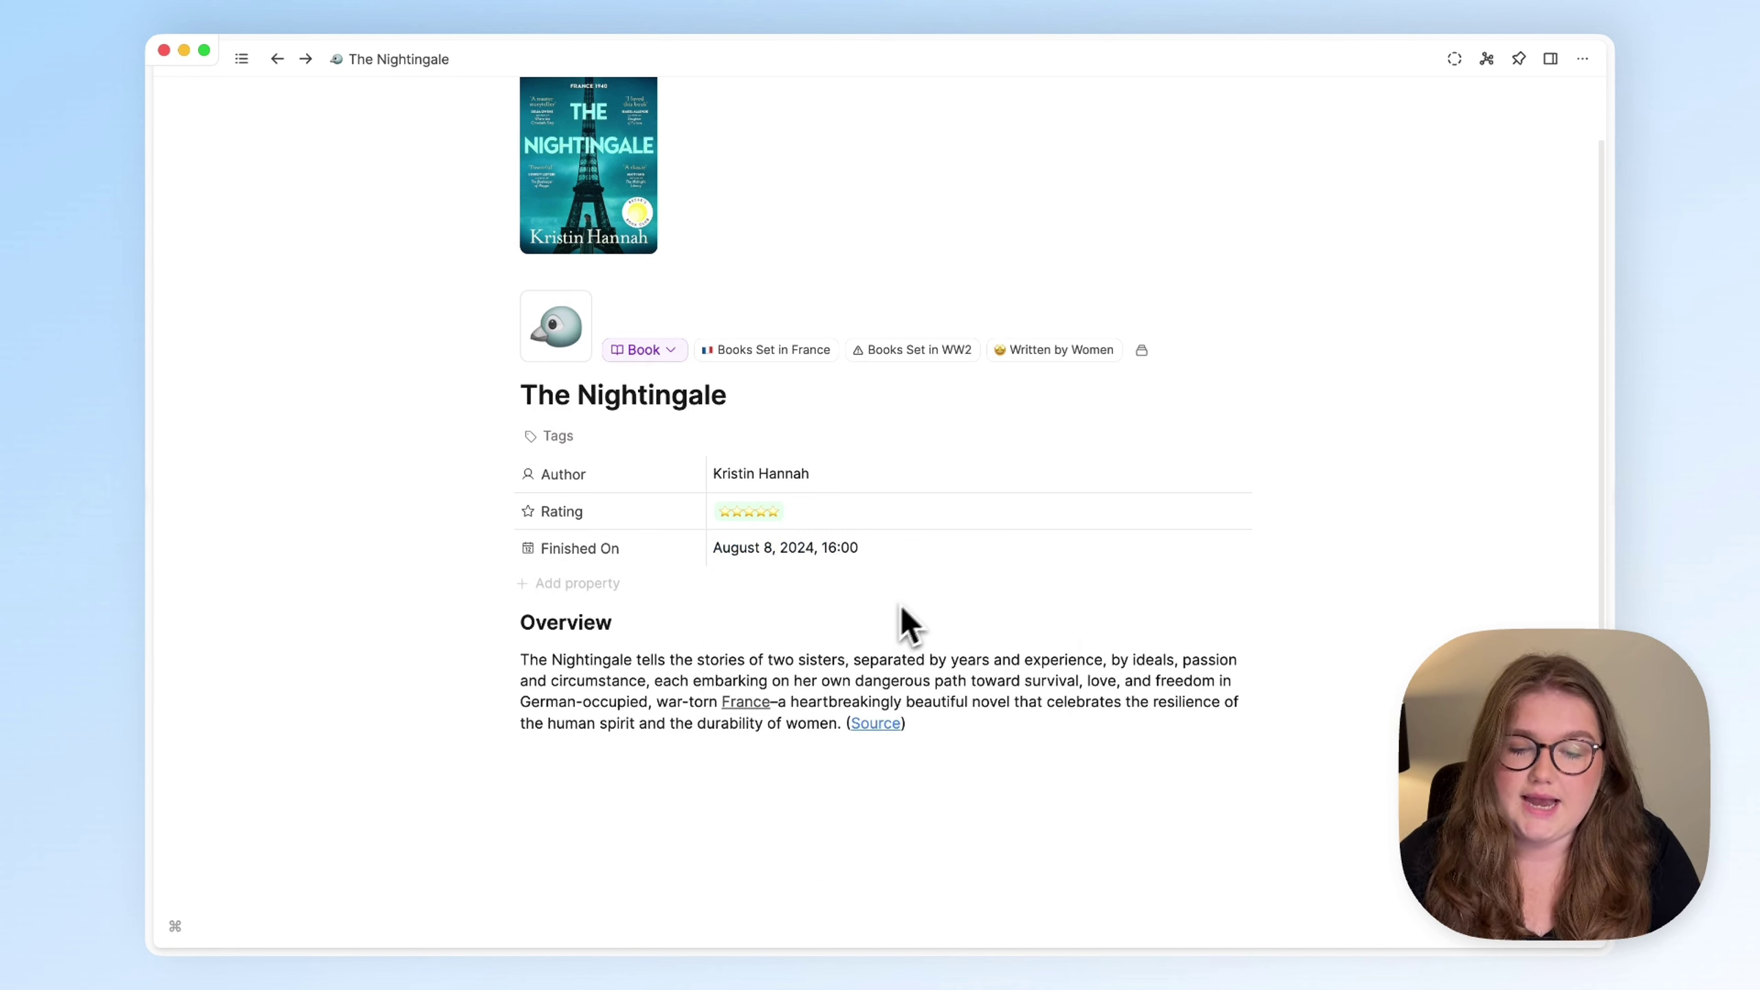
pyautogui.click(939, 558)
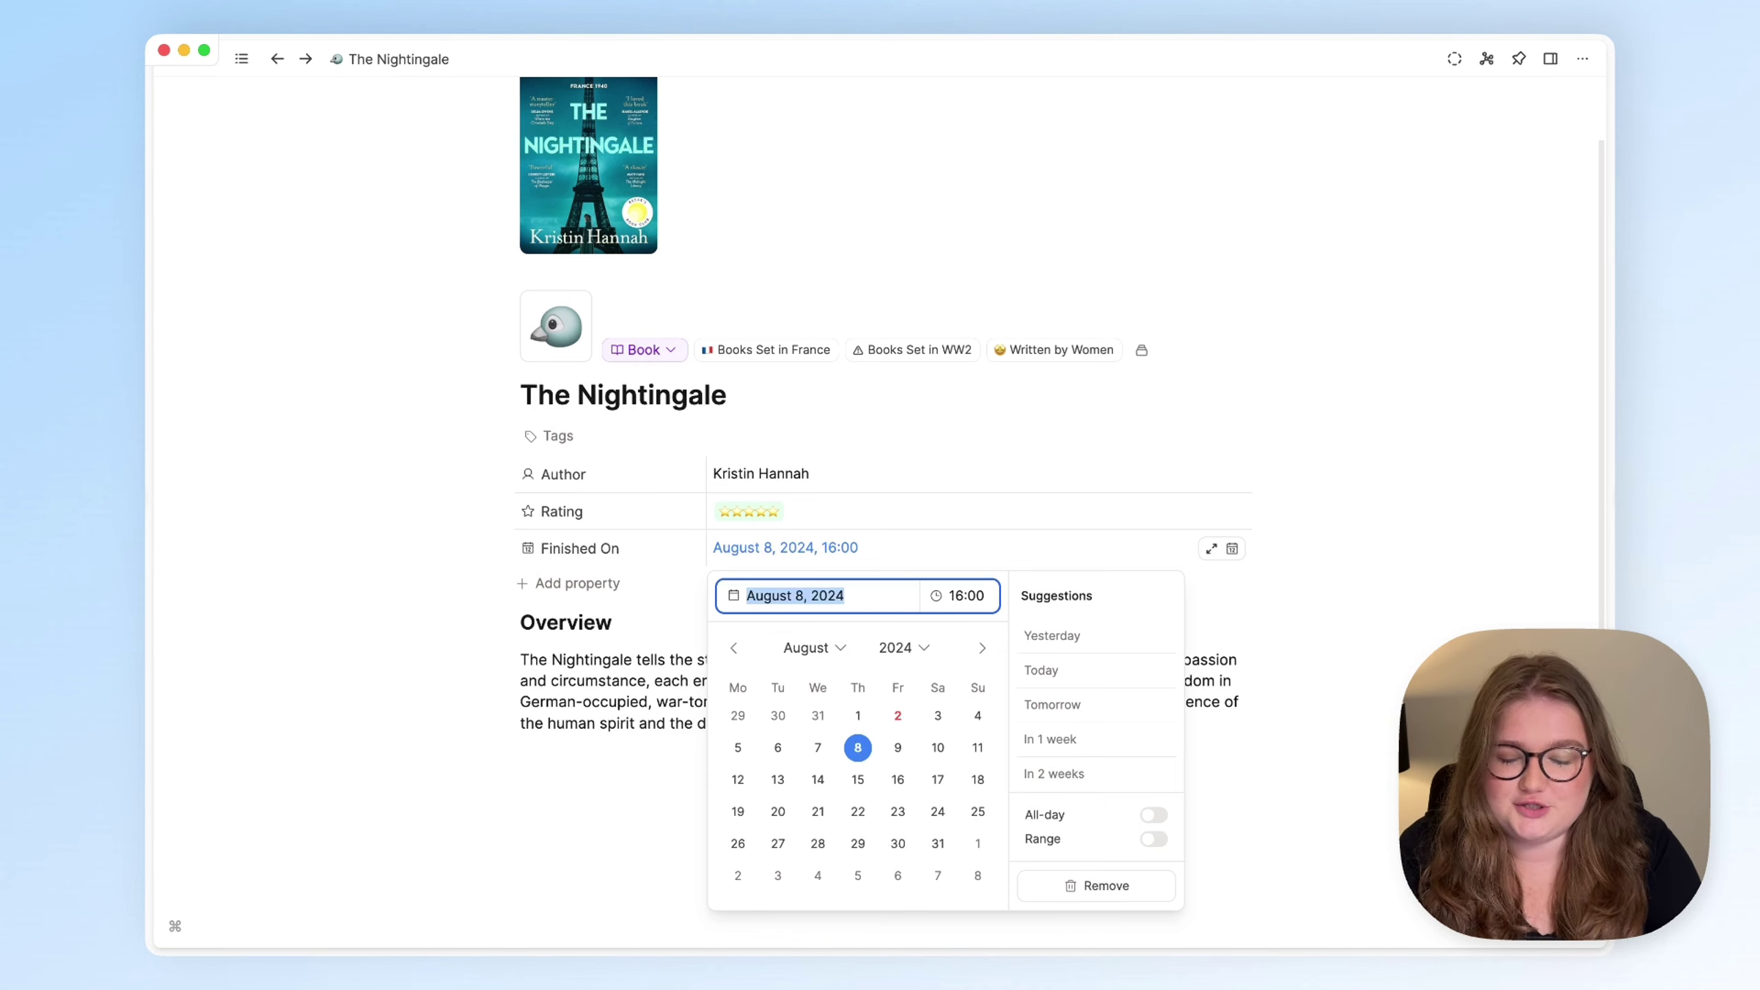
# Enter '1st Jan 1650' as Finished On, then search 1340 in the year list without applying it.
pyautogui.write('1st Jan 165')
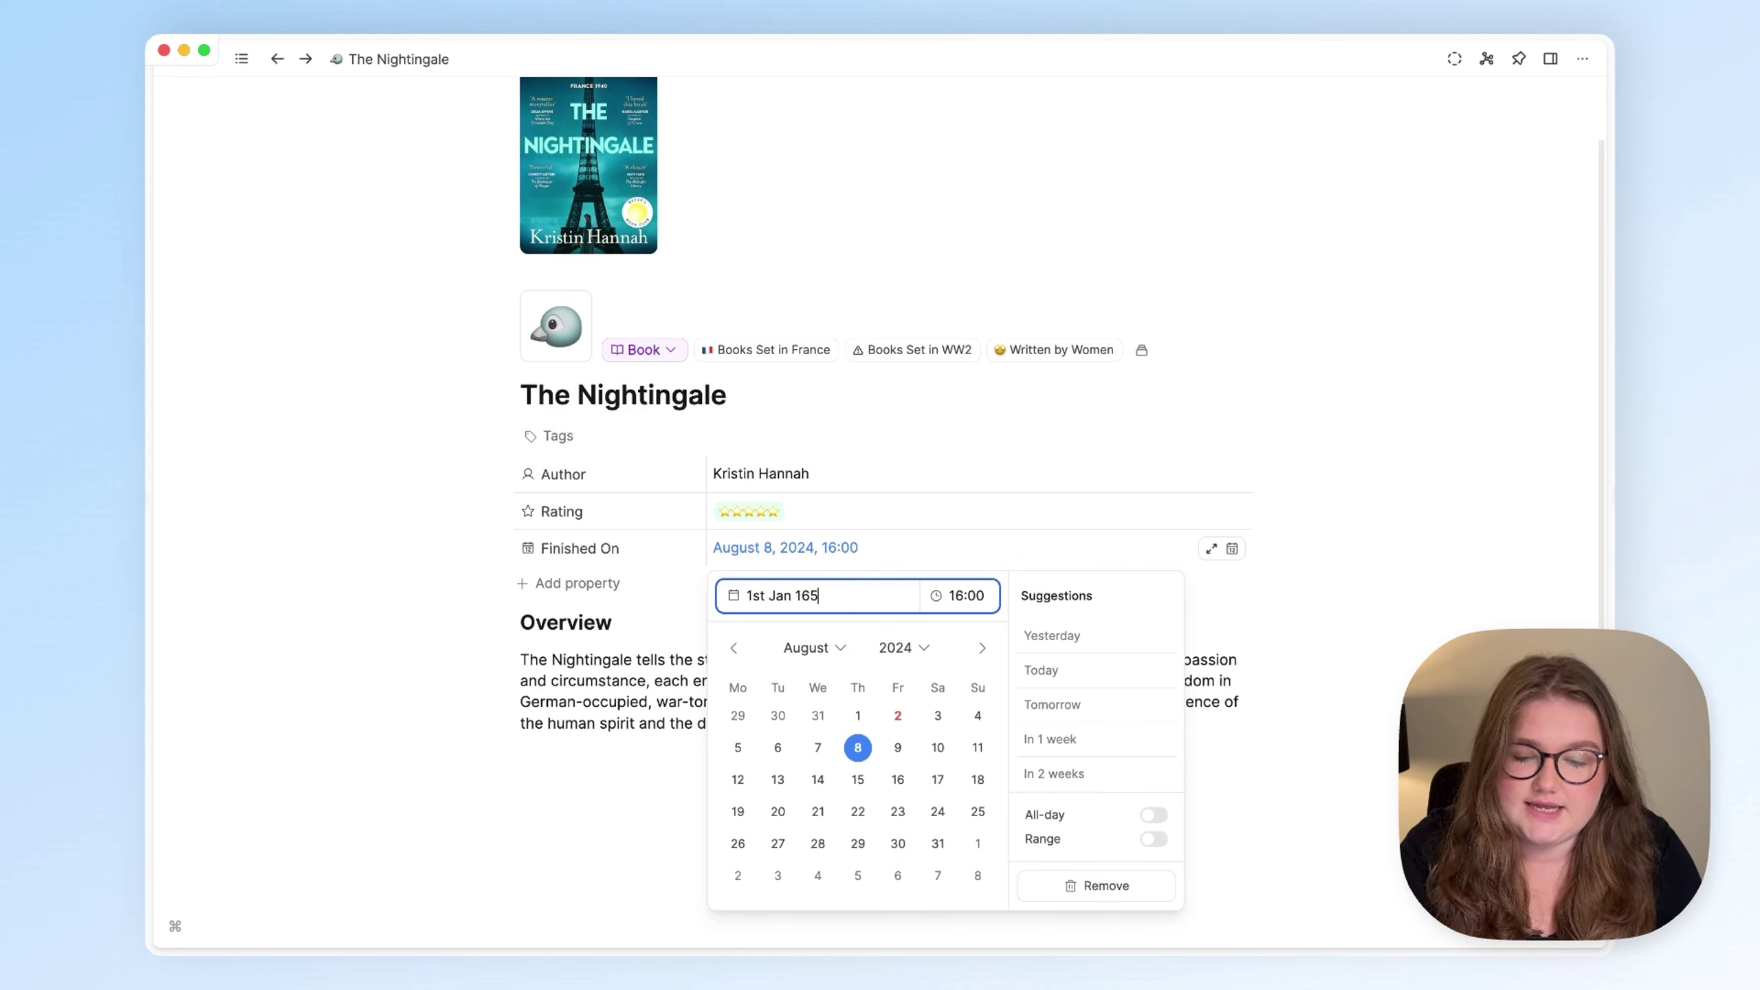
pyautogui.write('0')
pyautogui.press('Return')
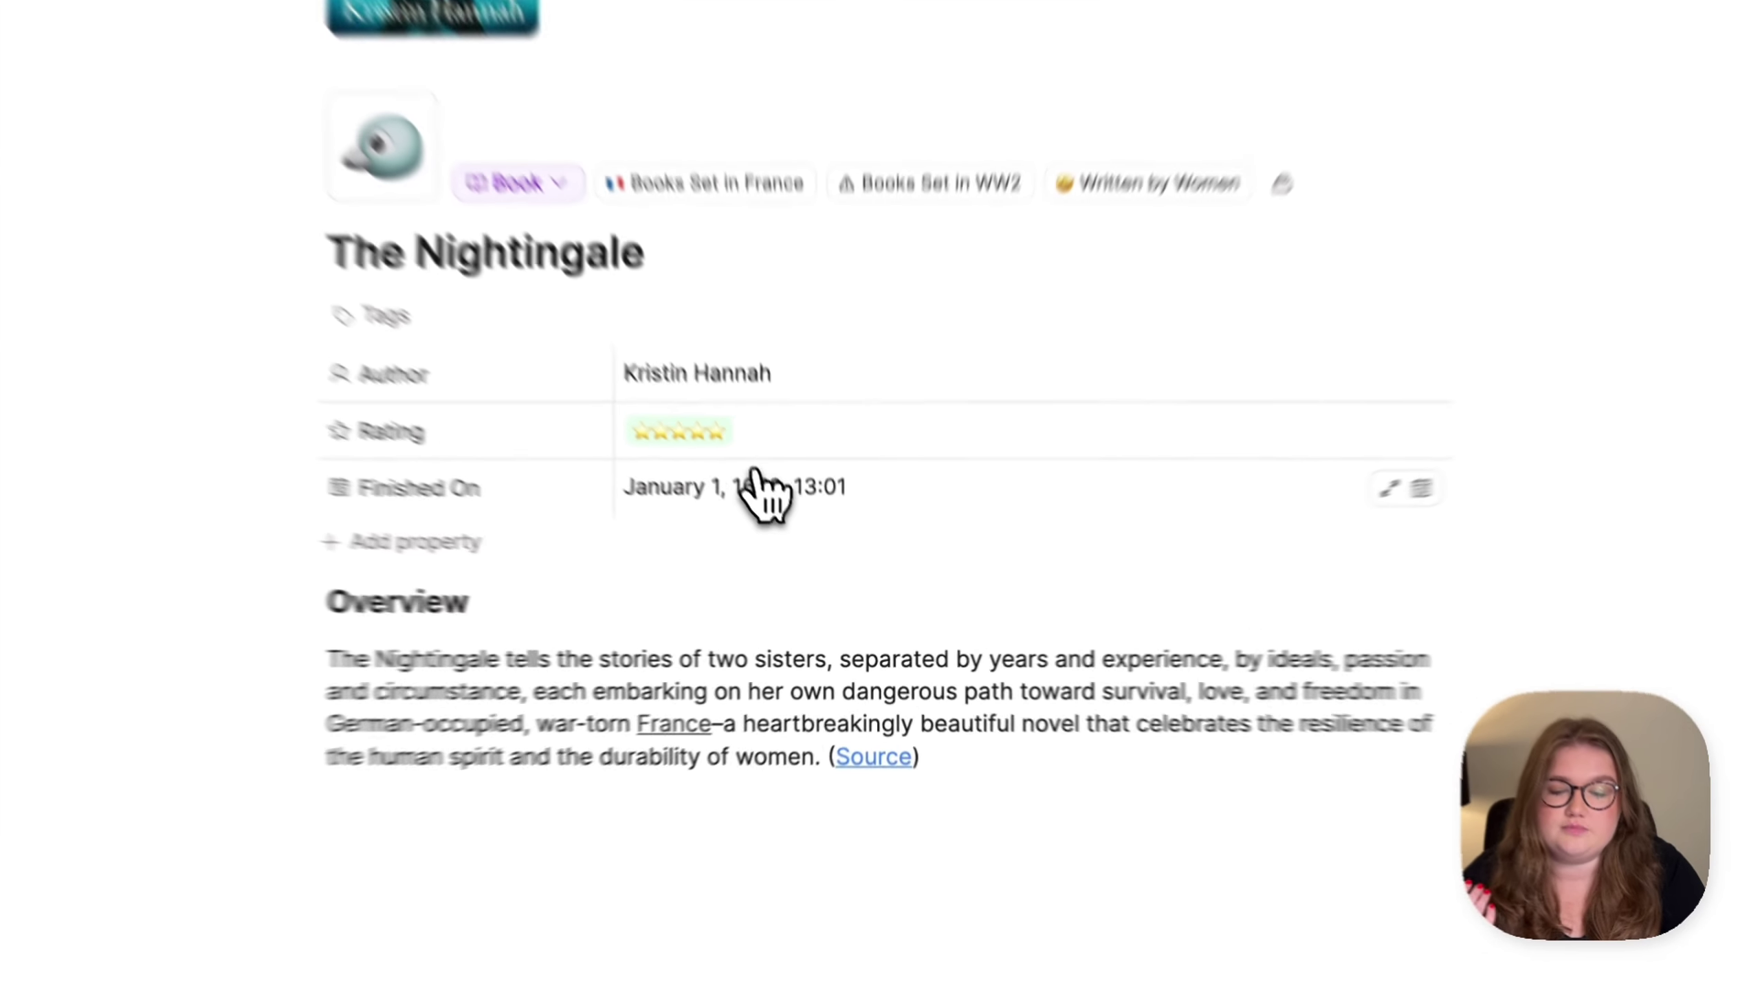
pyautogui.click(800, 545)
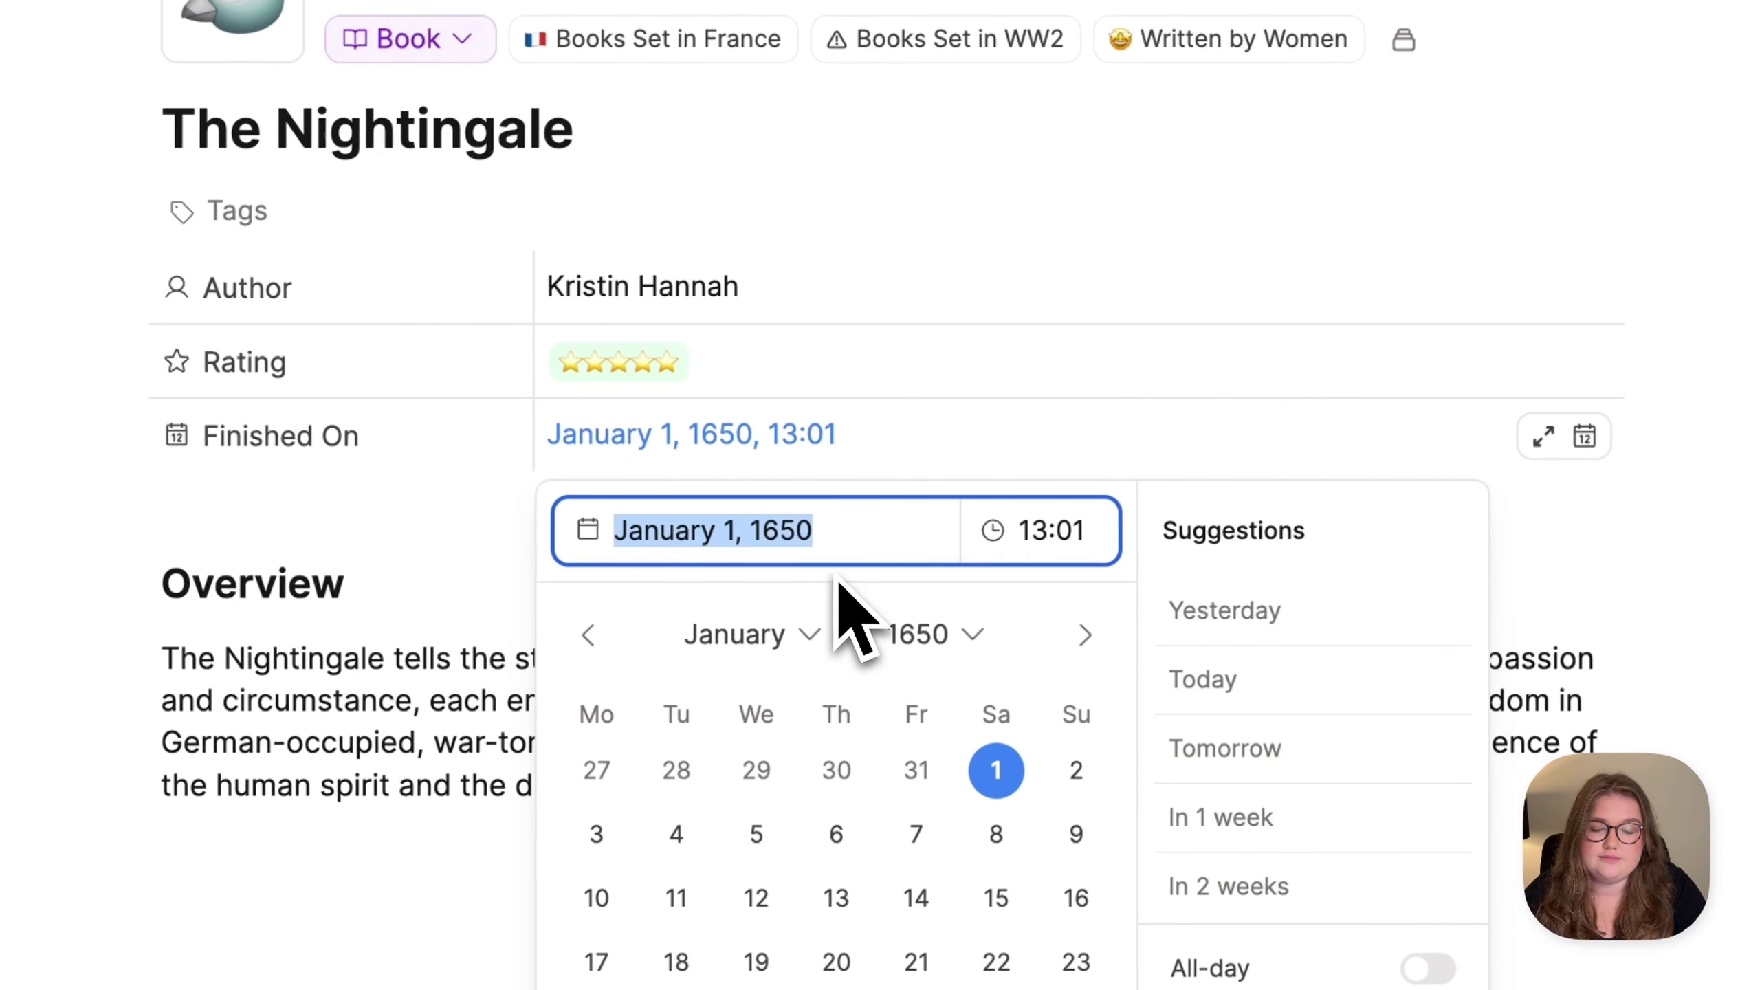
pyautogui.click(948, 648)
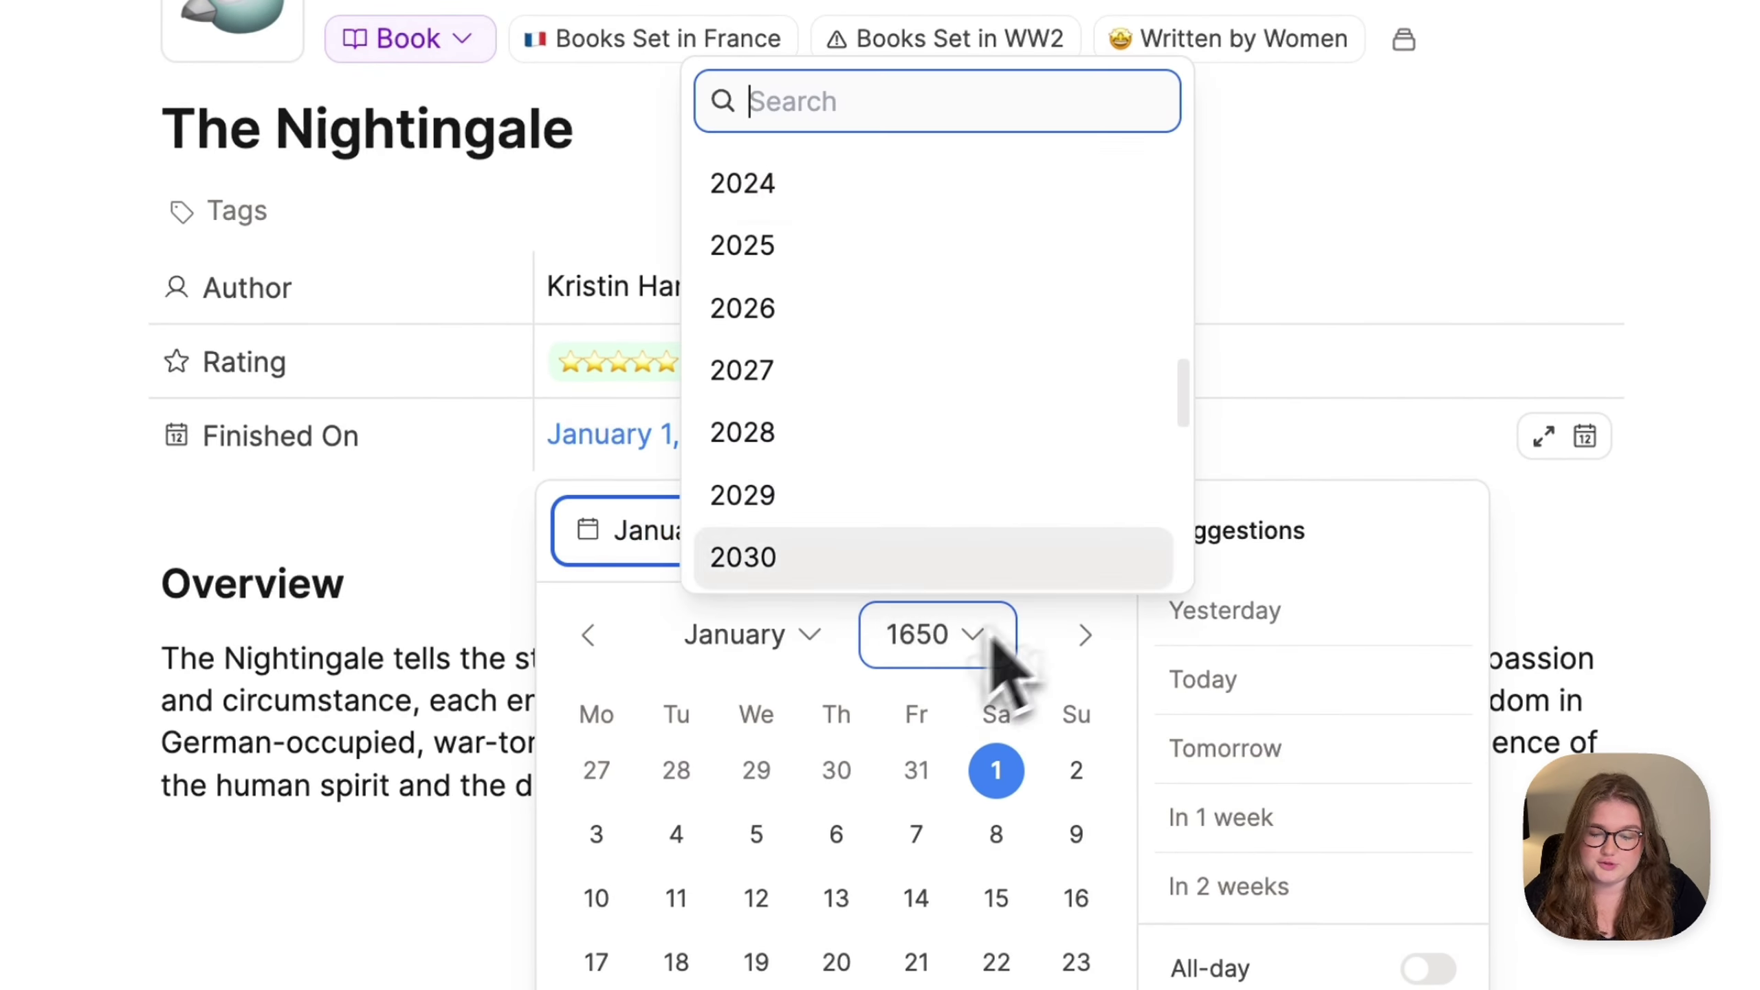
pyautogui.scroll(3, 1033, 416)
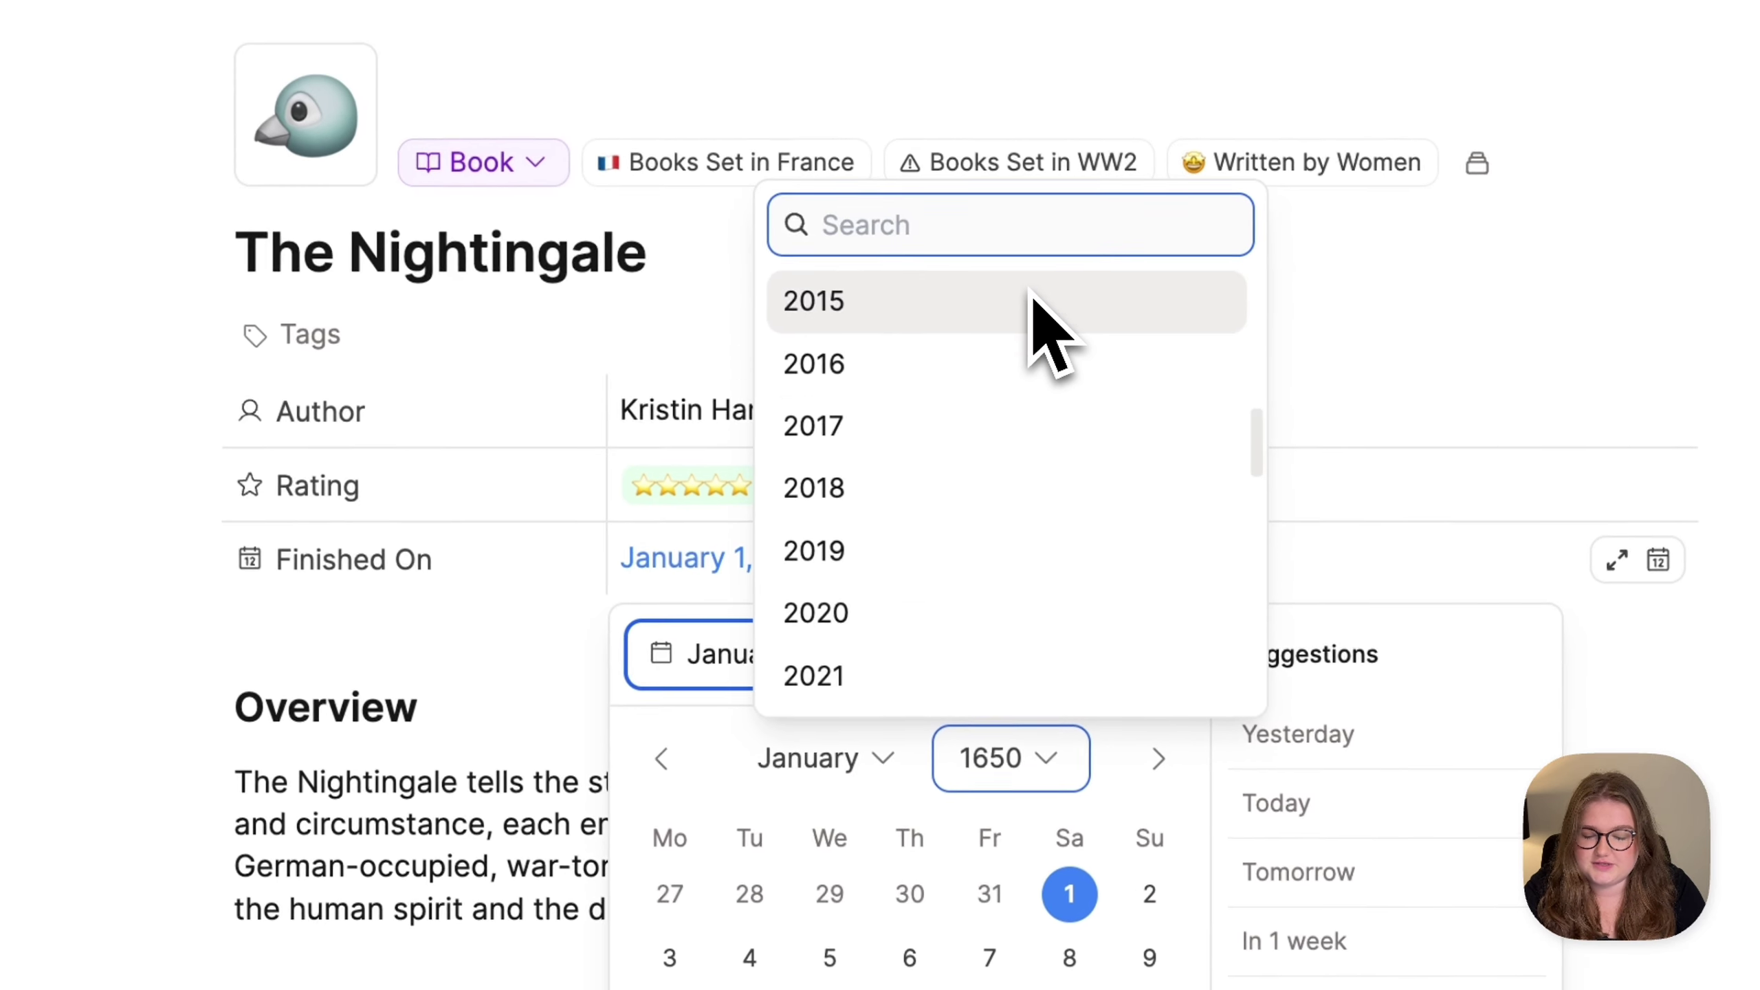
pyautogui.write('1340')
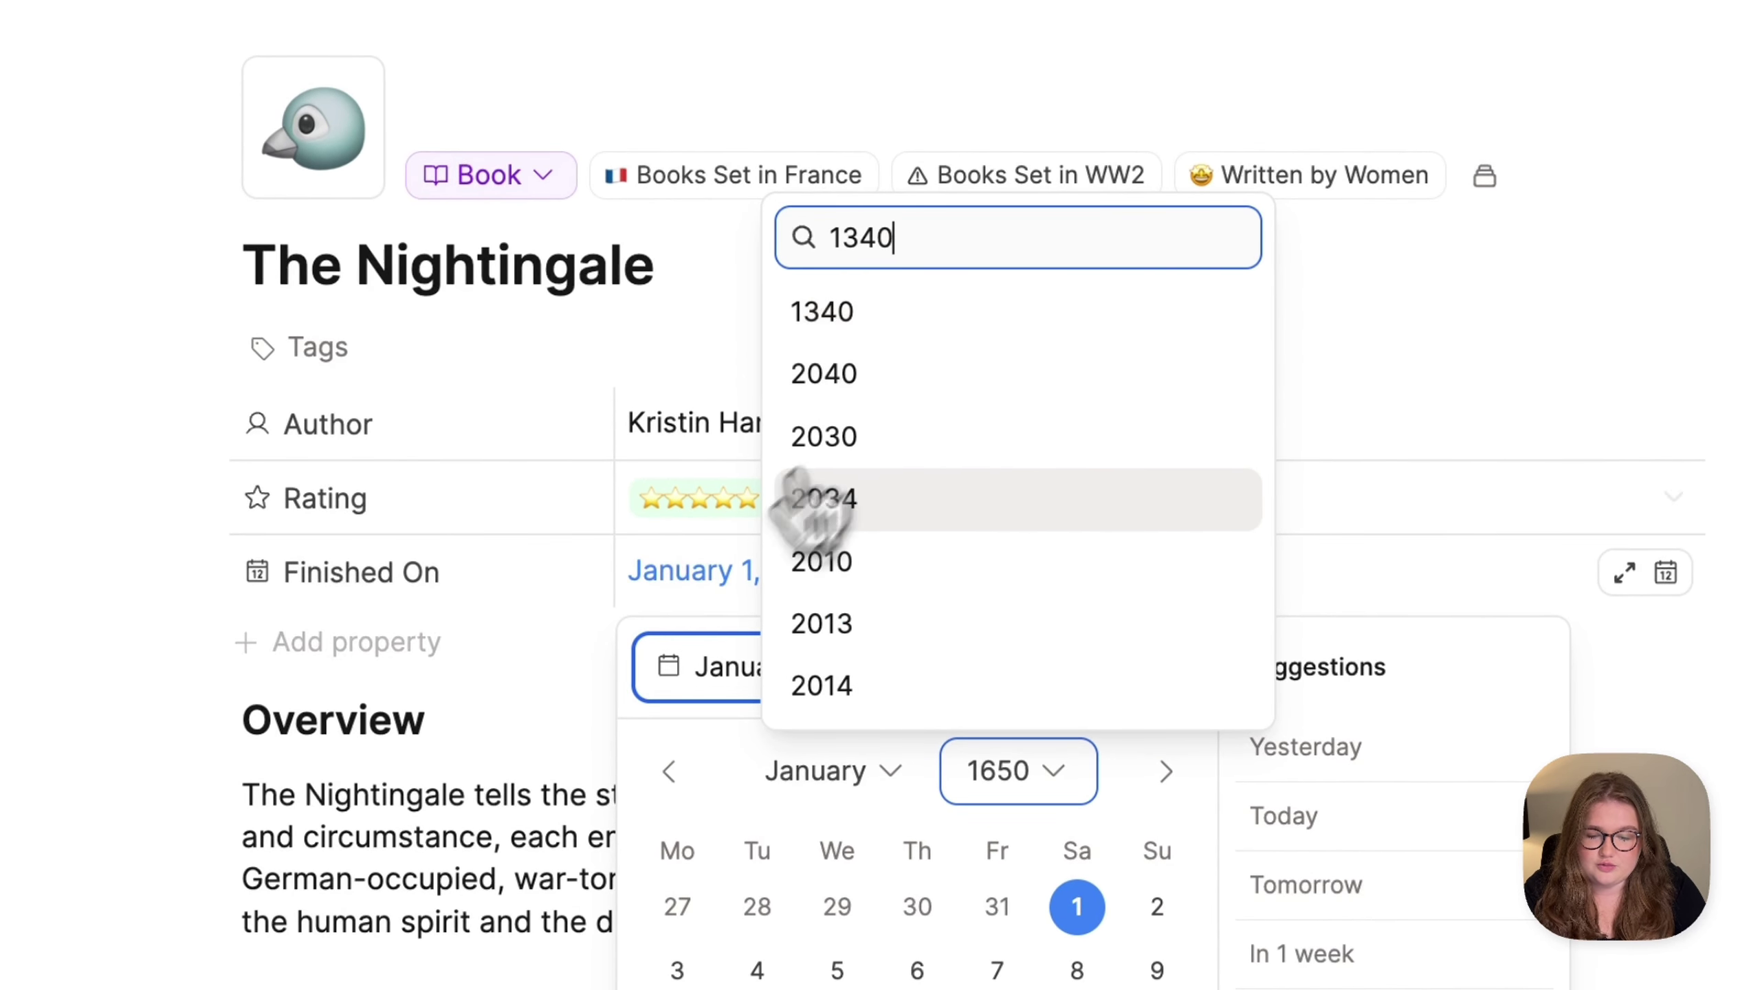
pyautogui.click(683, 589)
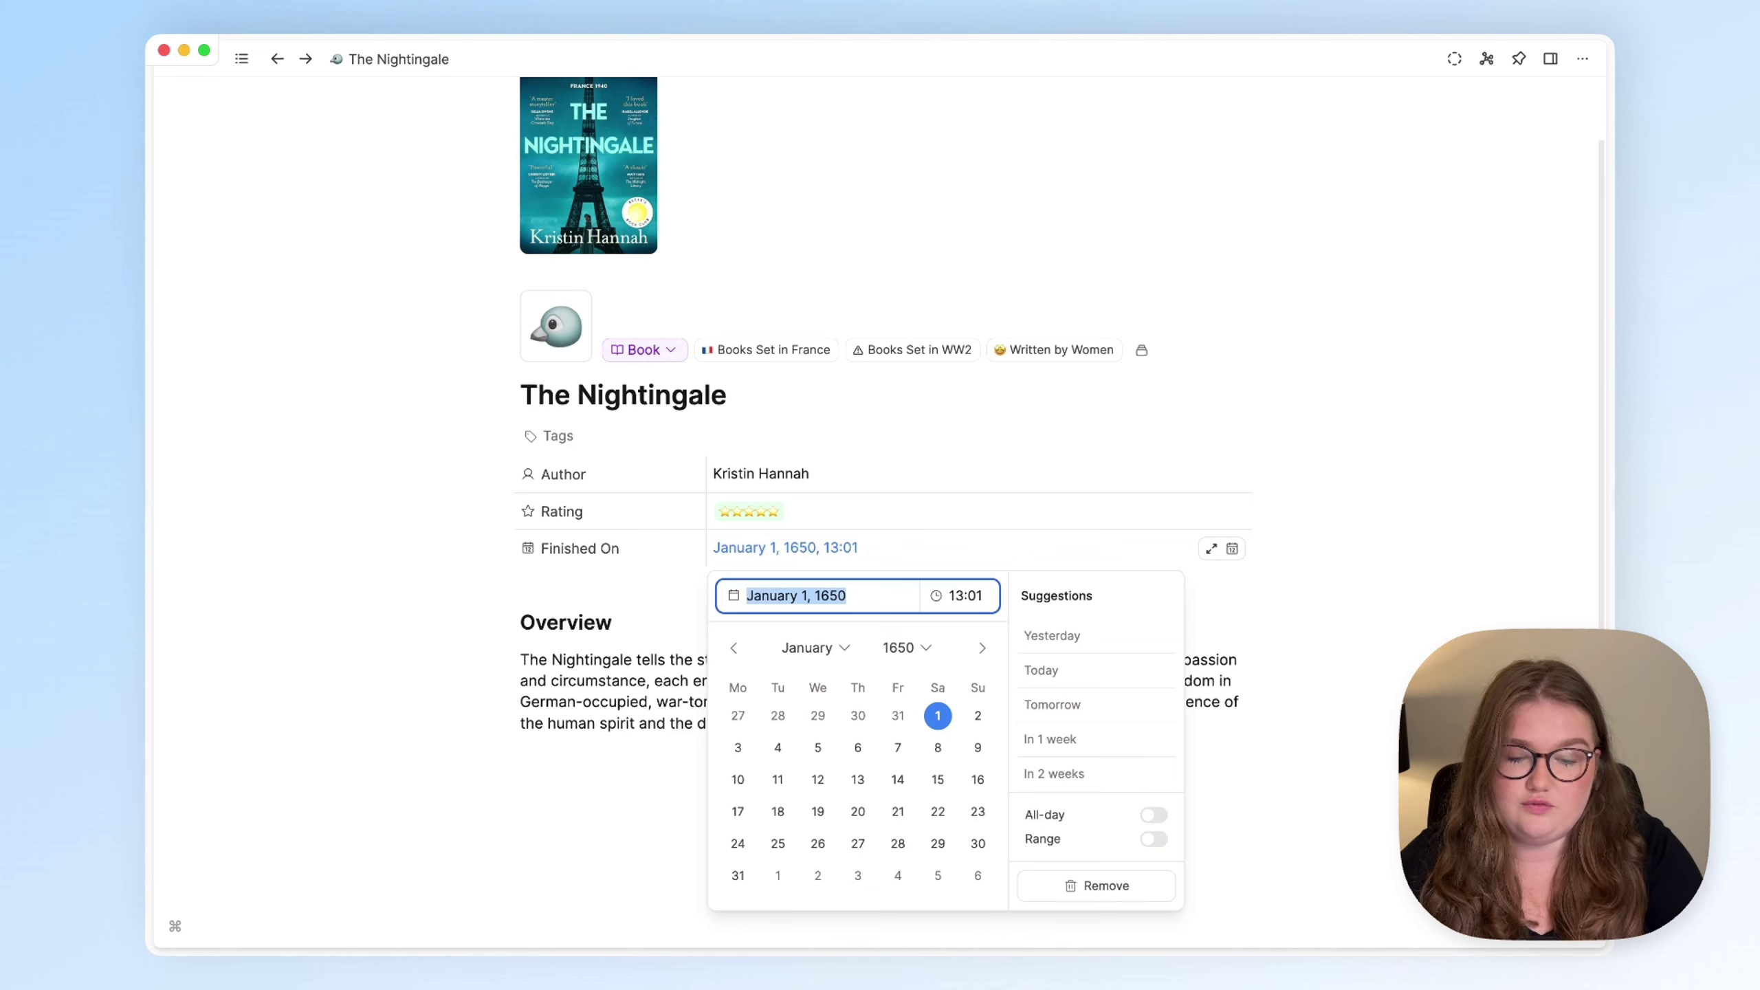
# Apply the Today, Yesterday and In 1 week suggestions, then the '60 min ago' time.
pyautogui.click(1041, 670)
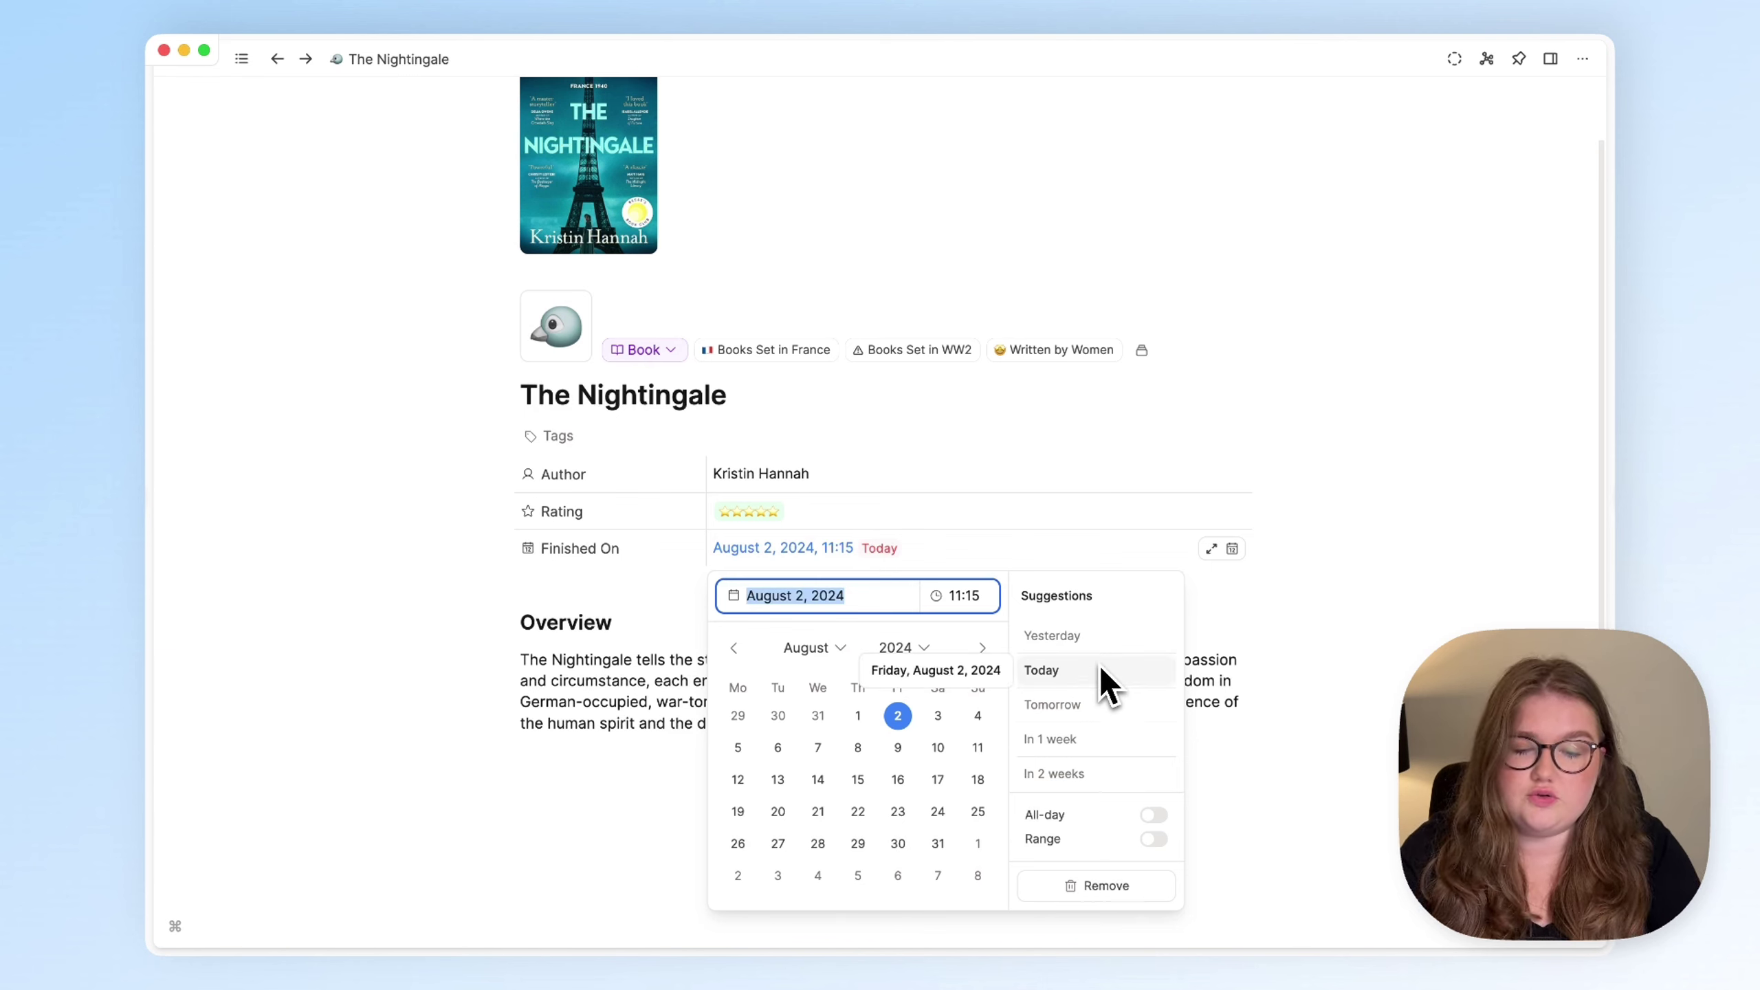
pyautogui.click(1091, 637)
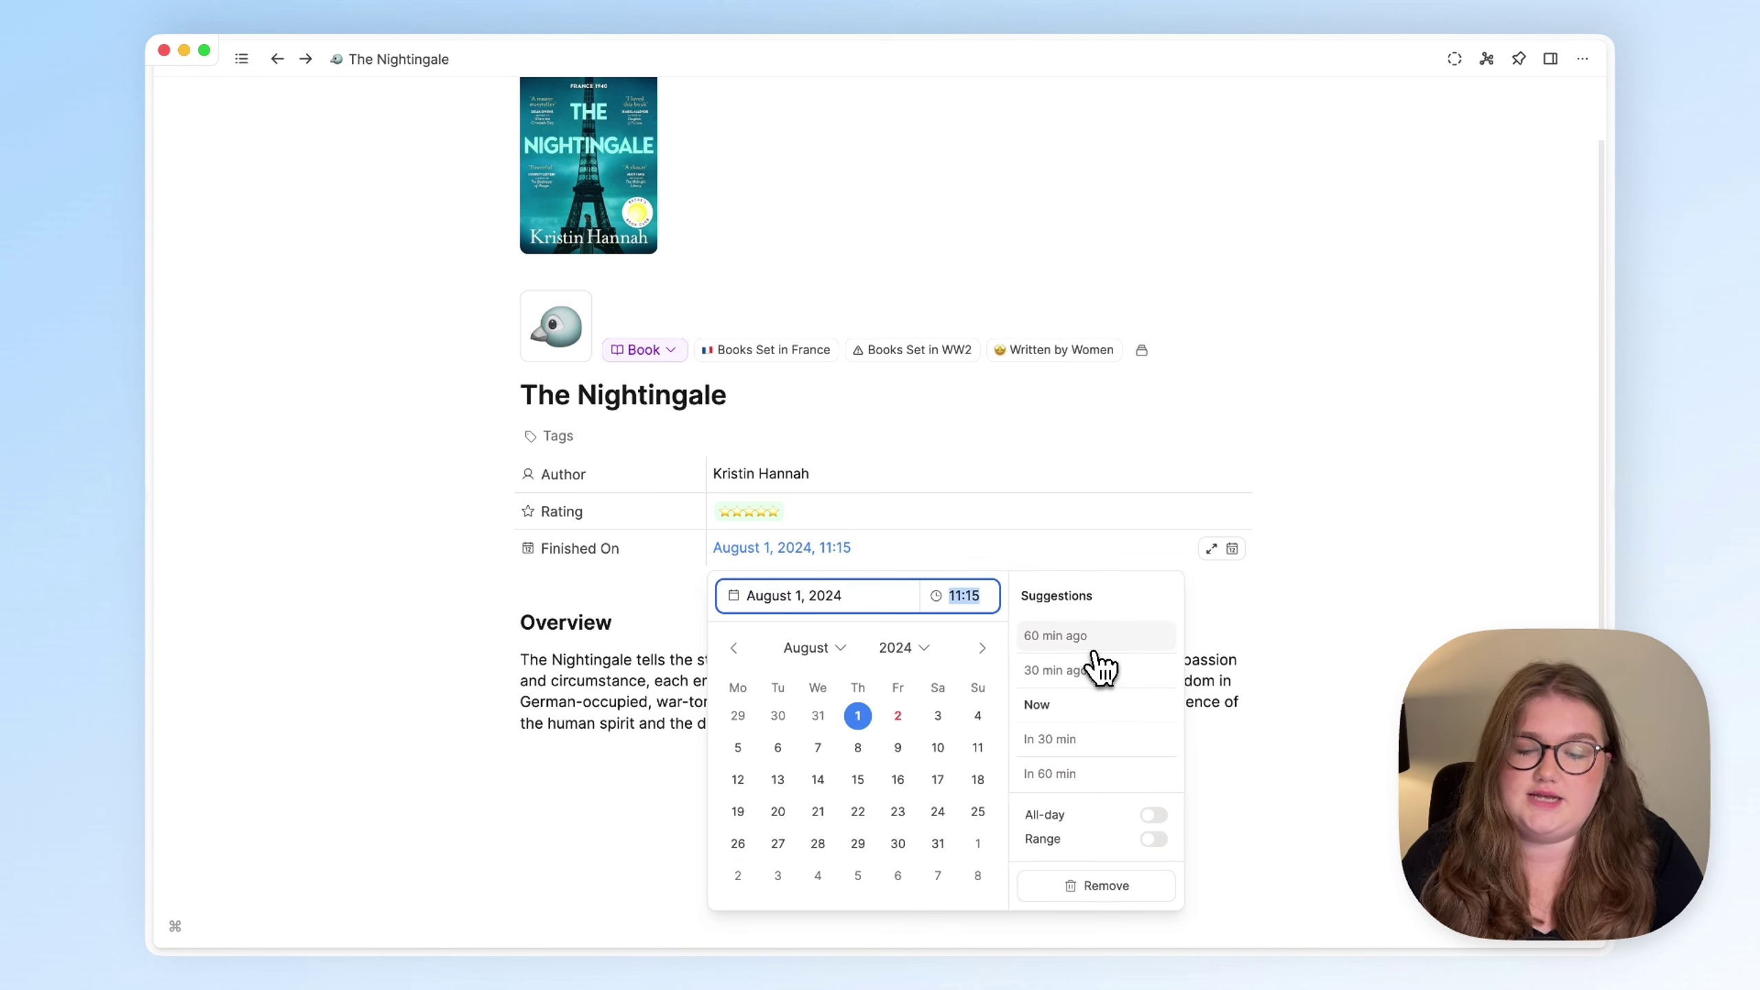
pyautogui.click(839, 597)
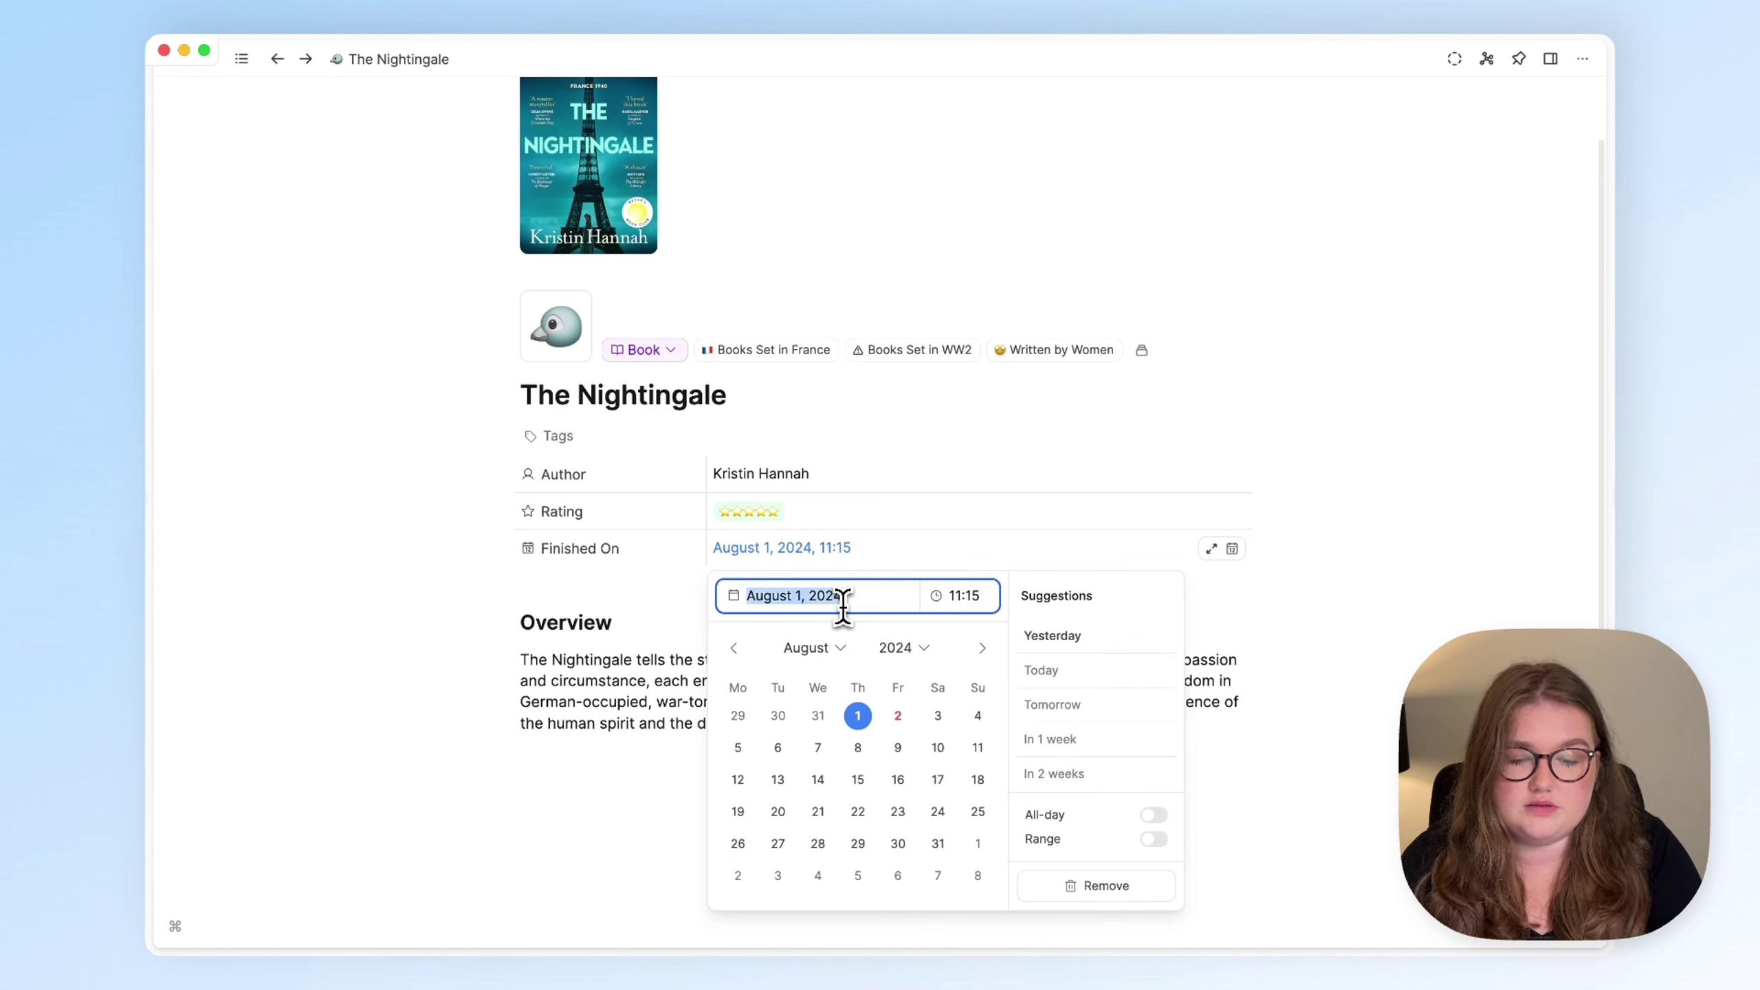
pyautogui.click(1095, 740)
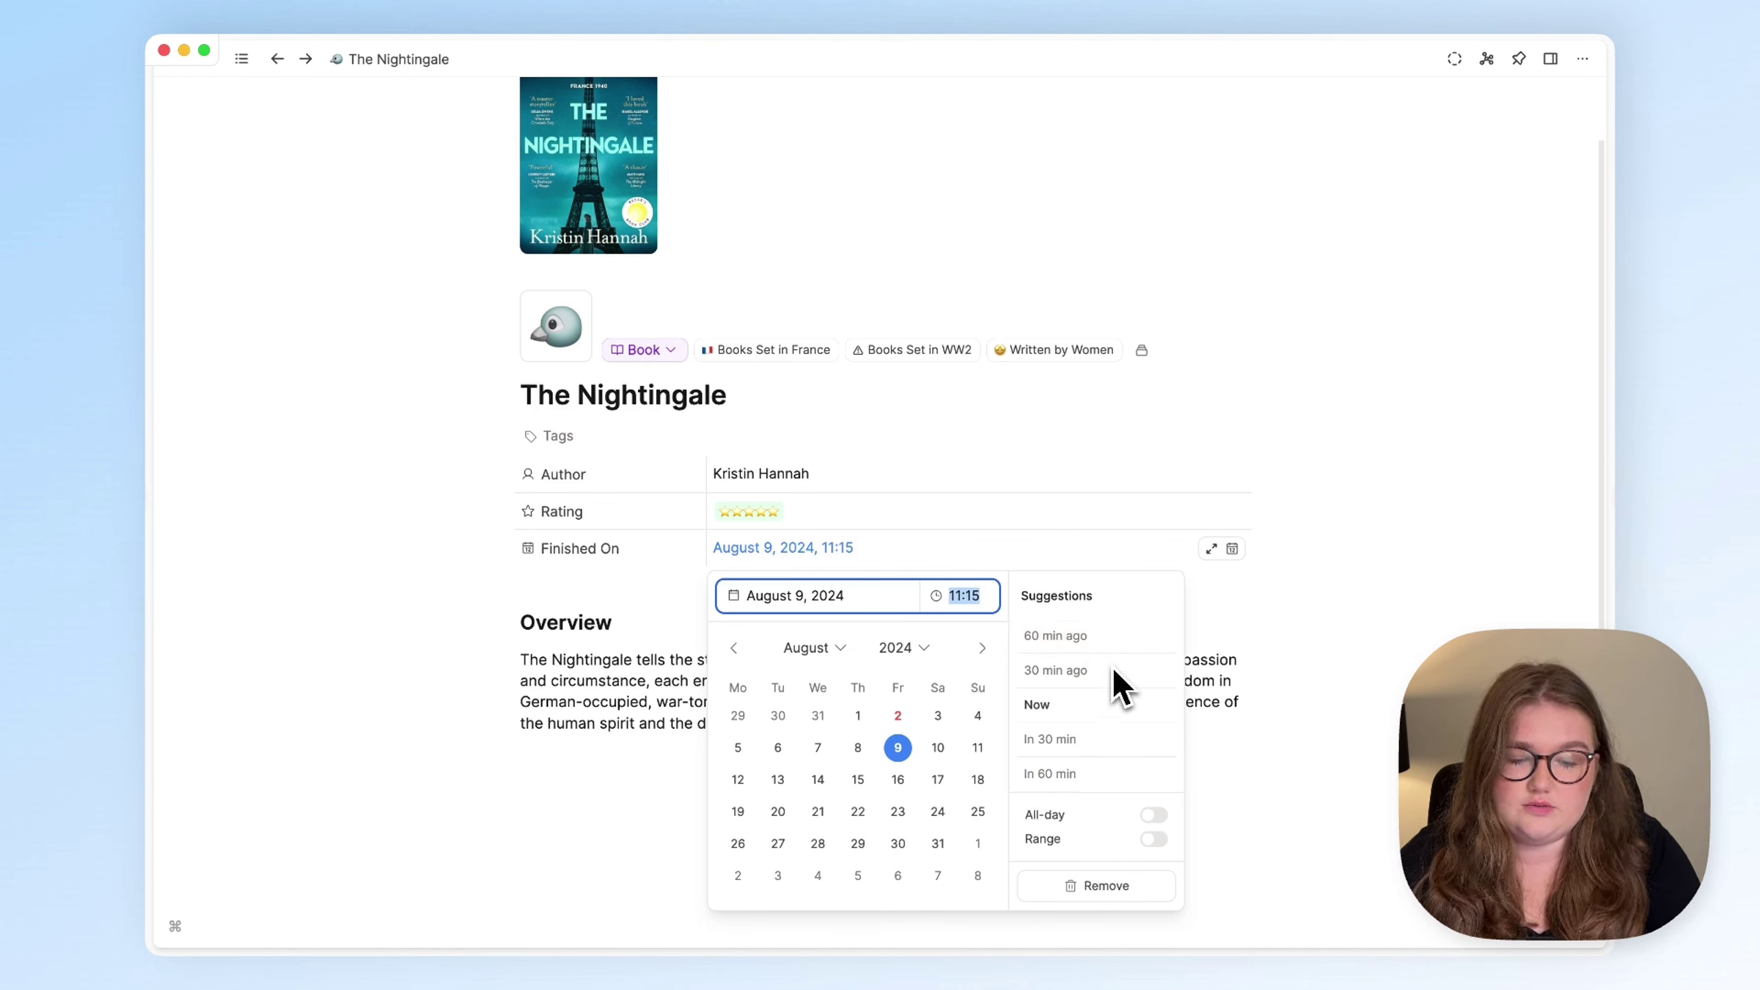
pyautogui.click(1109, 639)
pyautogui.click(964, 595)
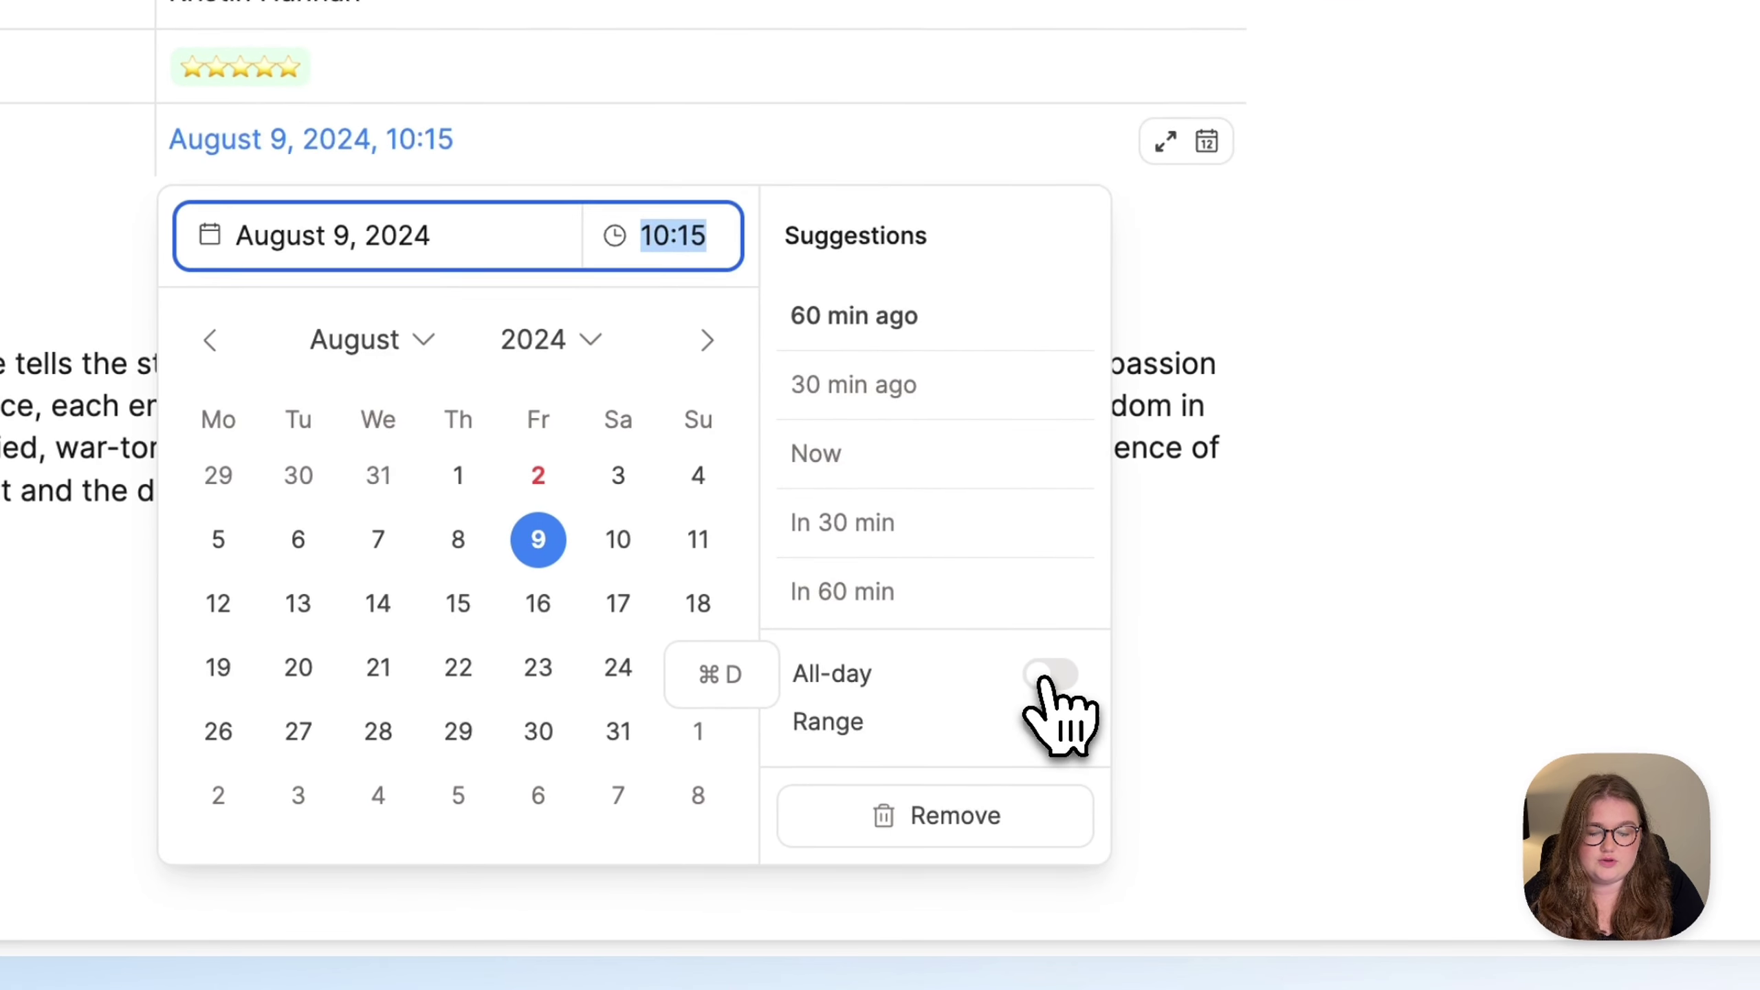
# Pick August 2, 2024 and toggle the time on and off, ending all-day.
pyautogui.click(1046, 676)
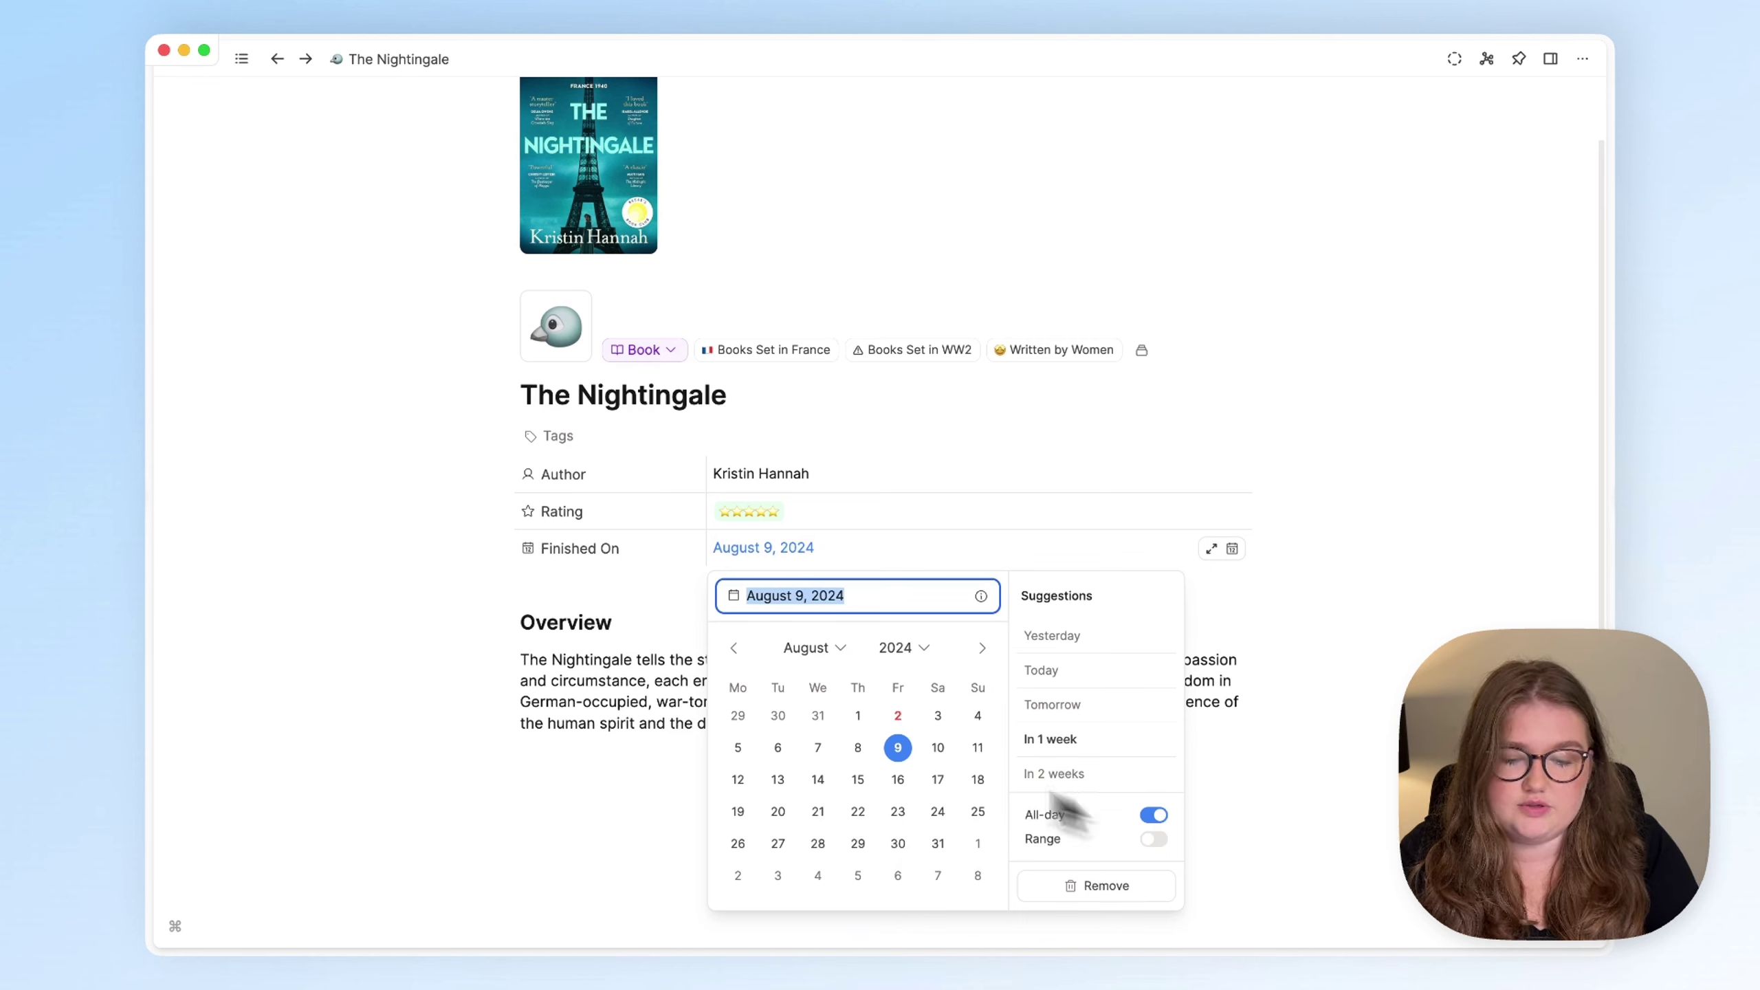
pyautogui.click(898, 714)
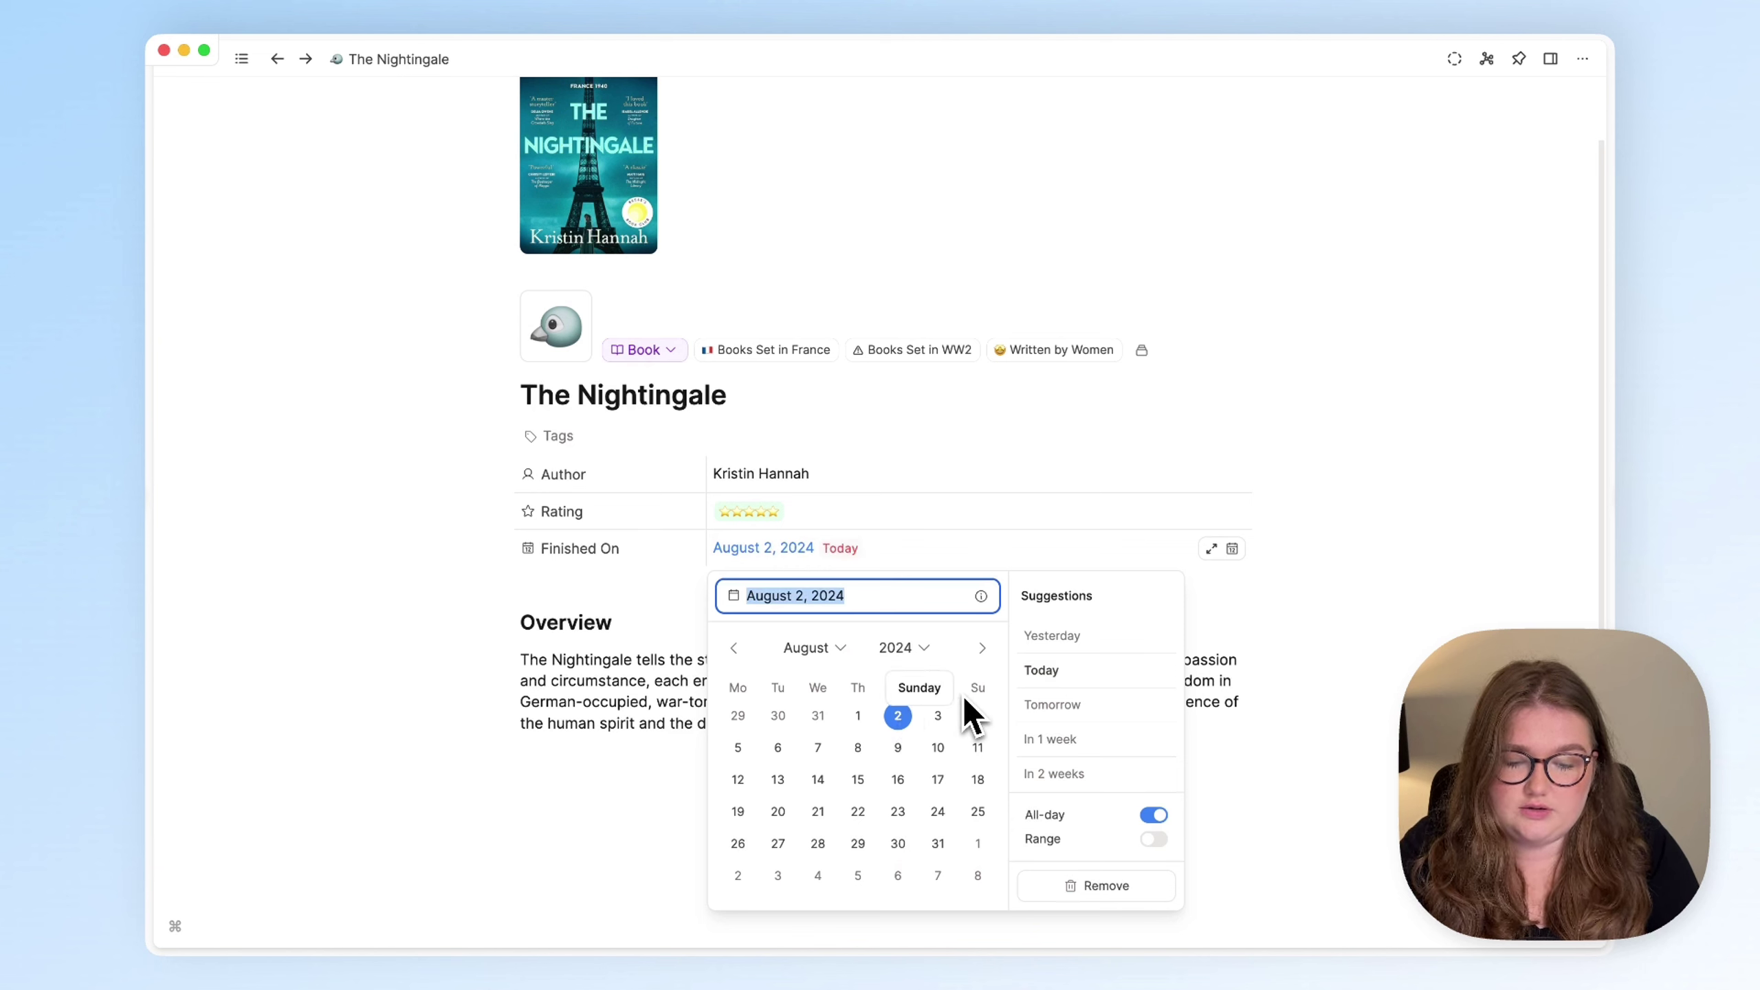
pyautogui.press('super+d')
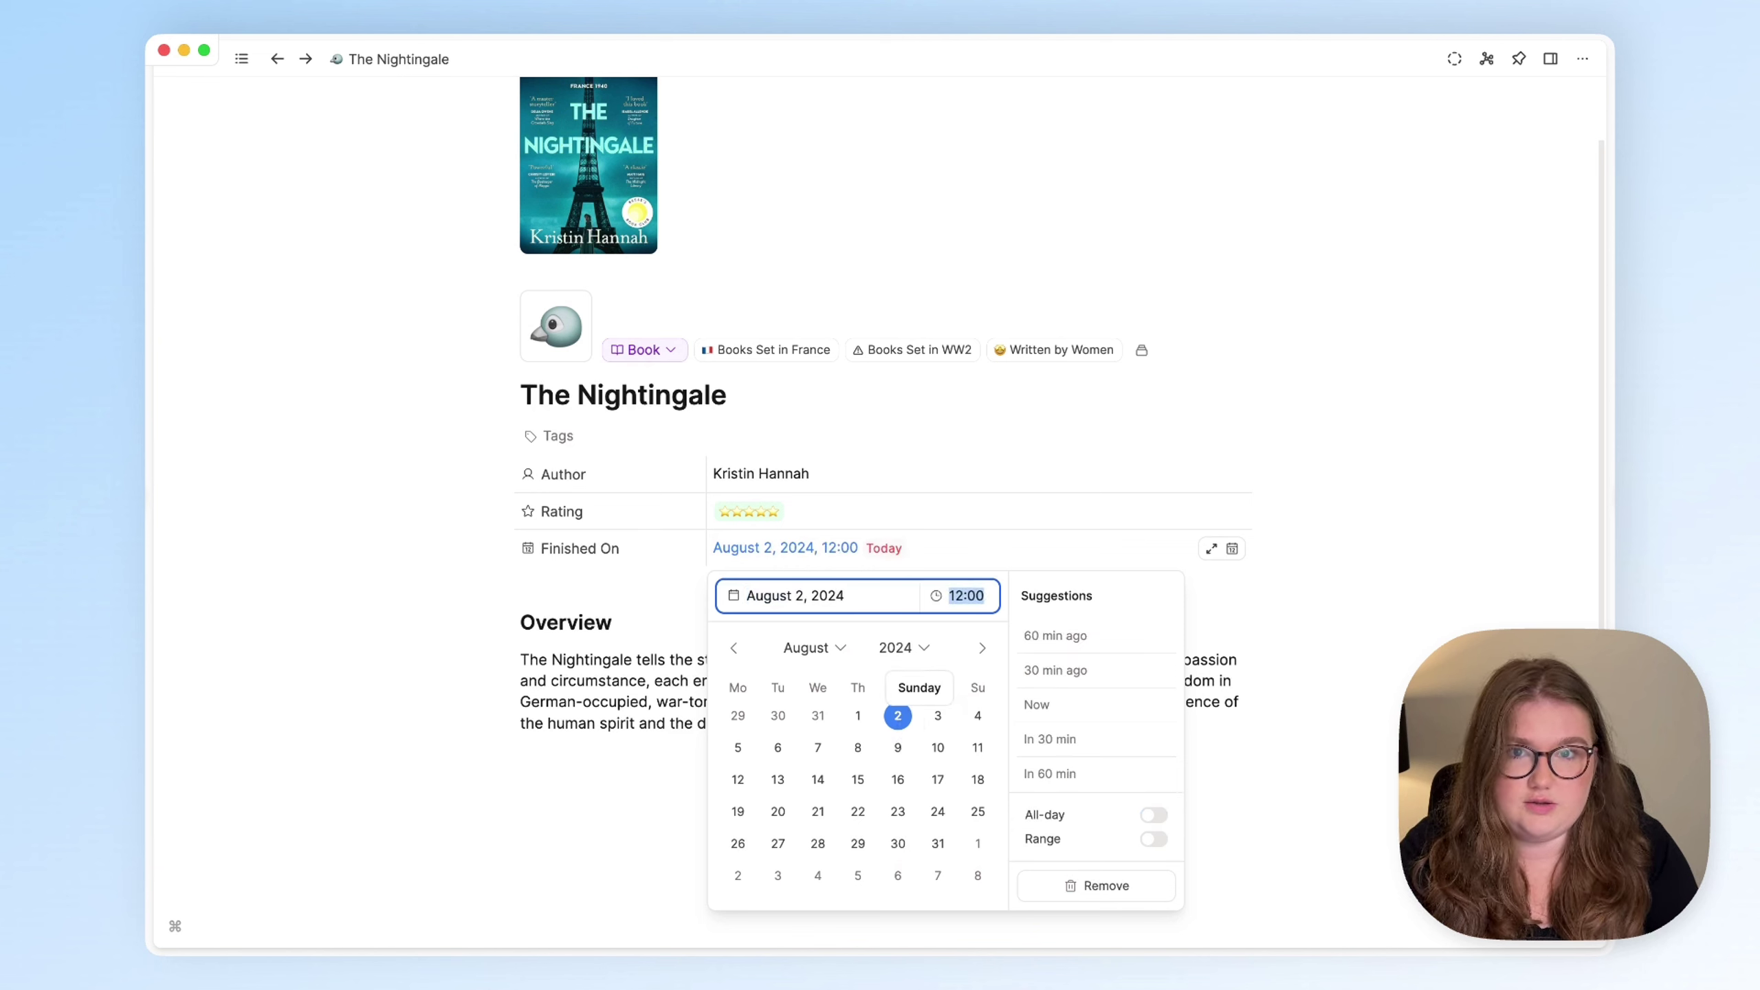
pyautogui.press('super+d')
pyautogui.press('super+d')
pyautogui.press('super+d')
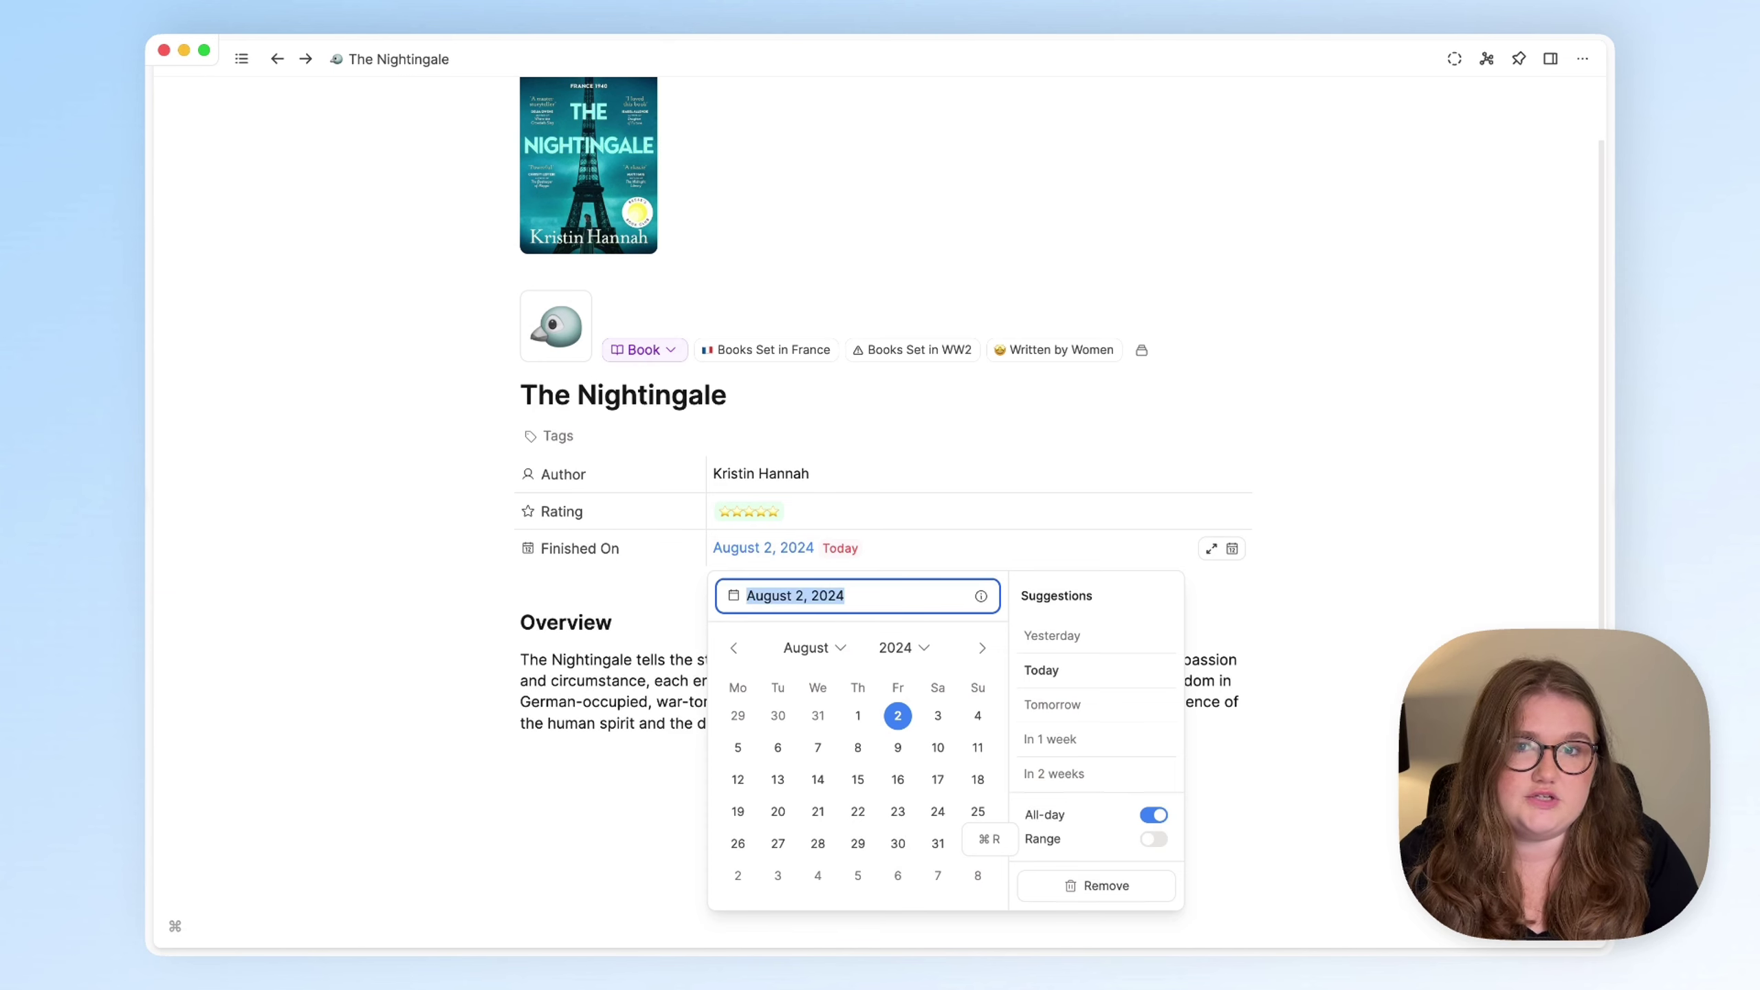
# Turn on Range and set Finished On from August 9 to August 10, 2024.
pyautogui.click(1153, 839)
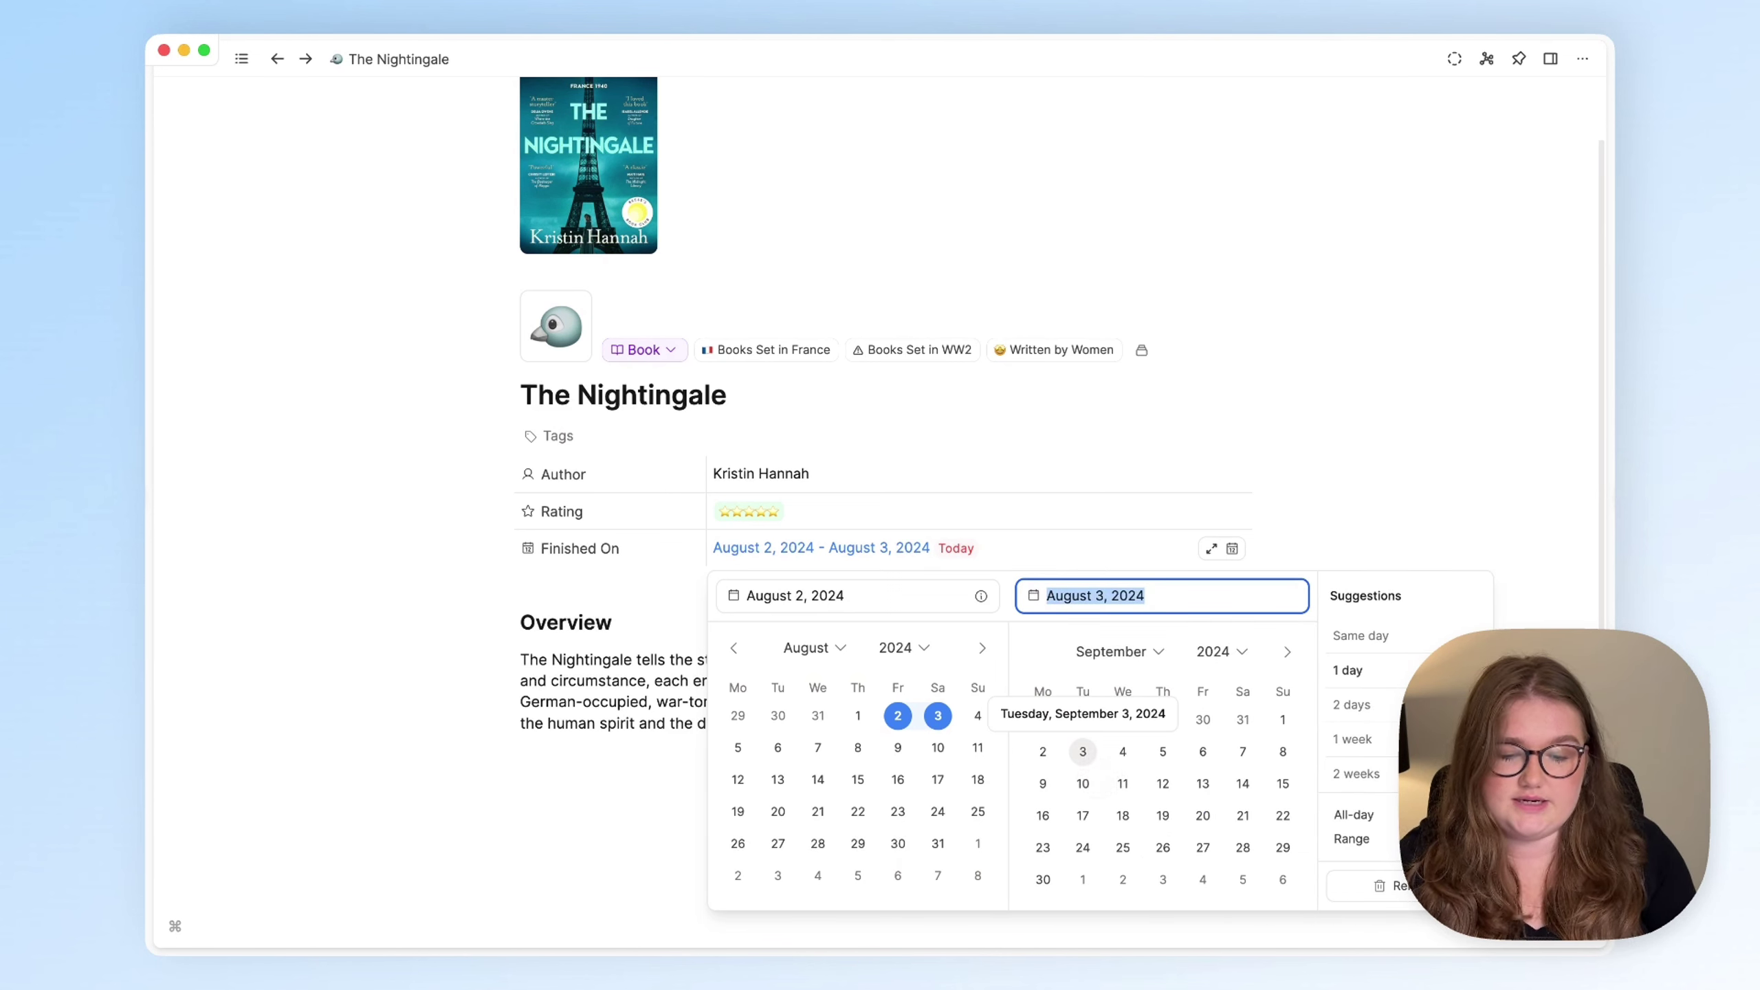
pyautogui.click(1083, 752)
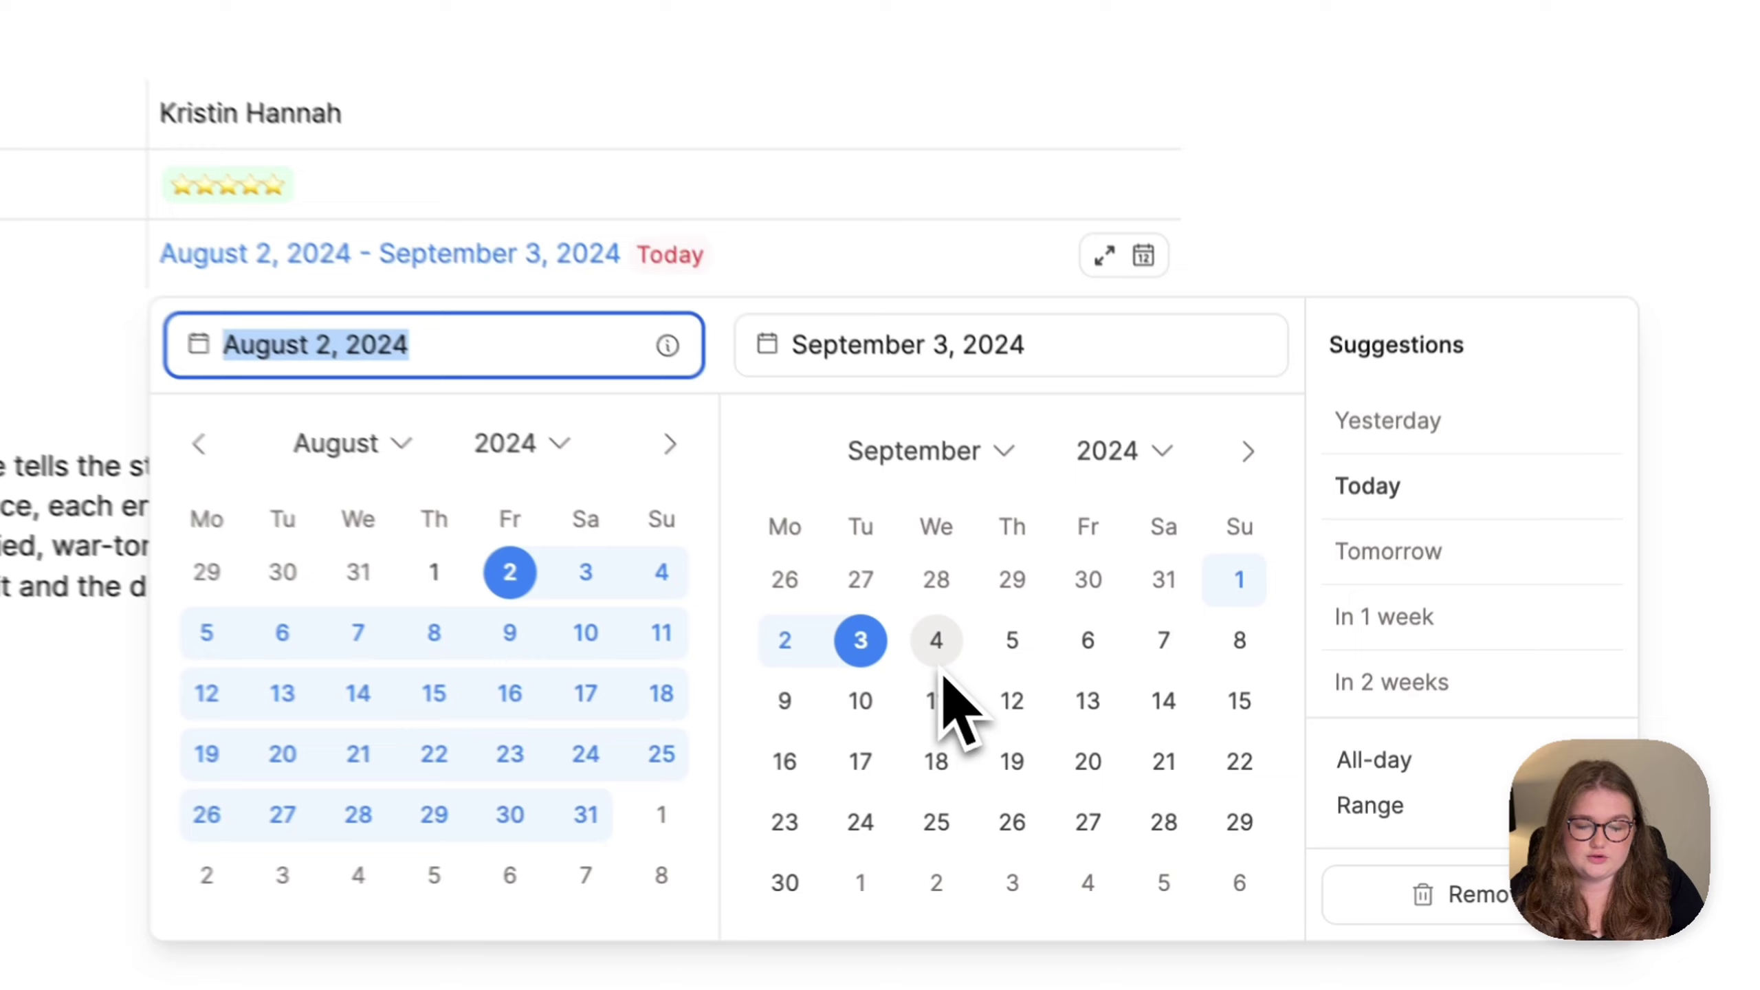
pyautogui.click(510, 632)
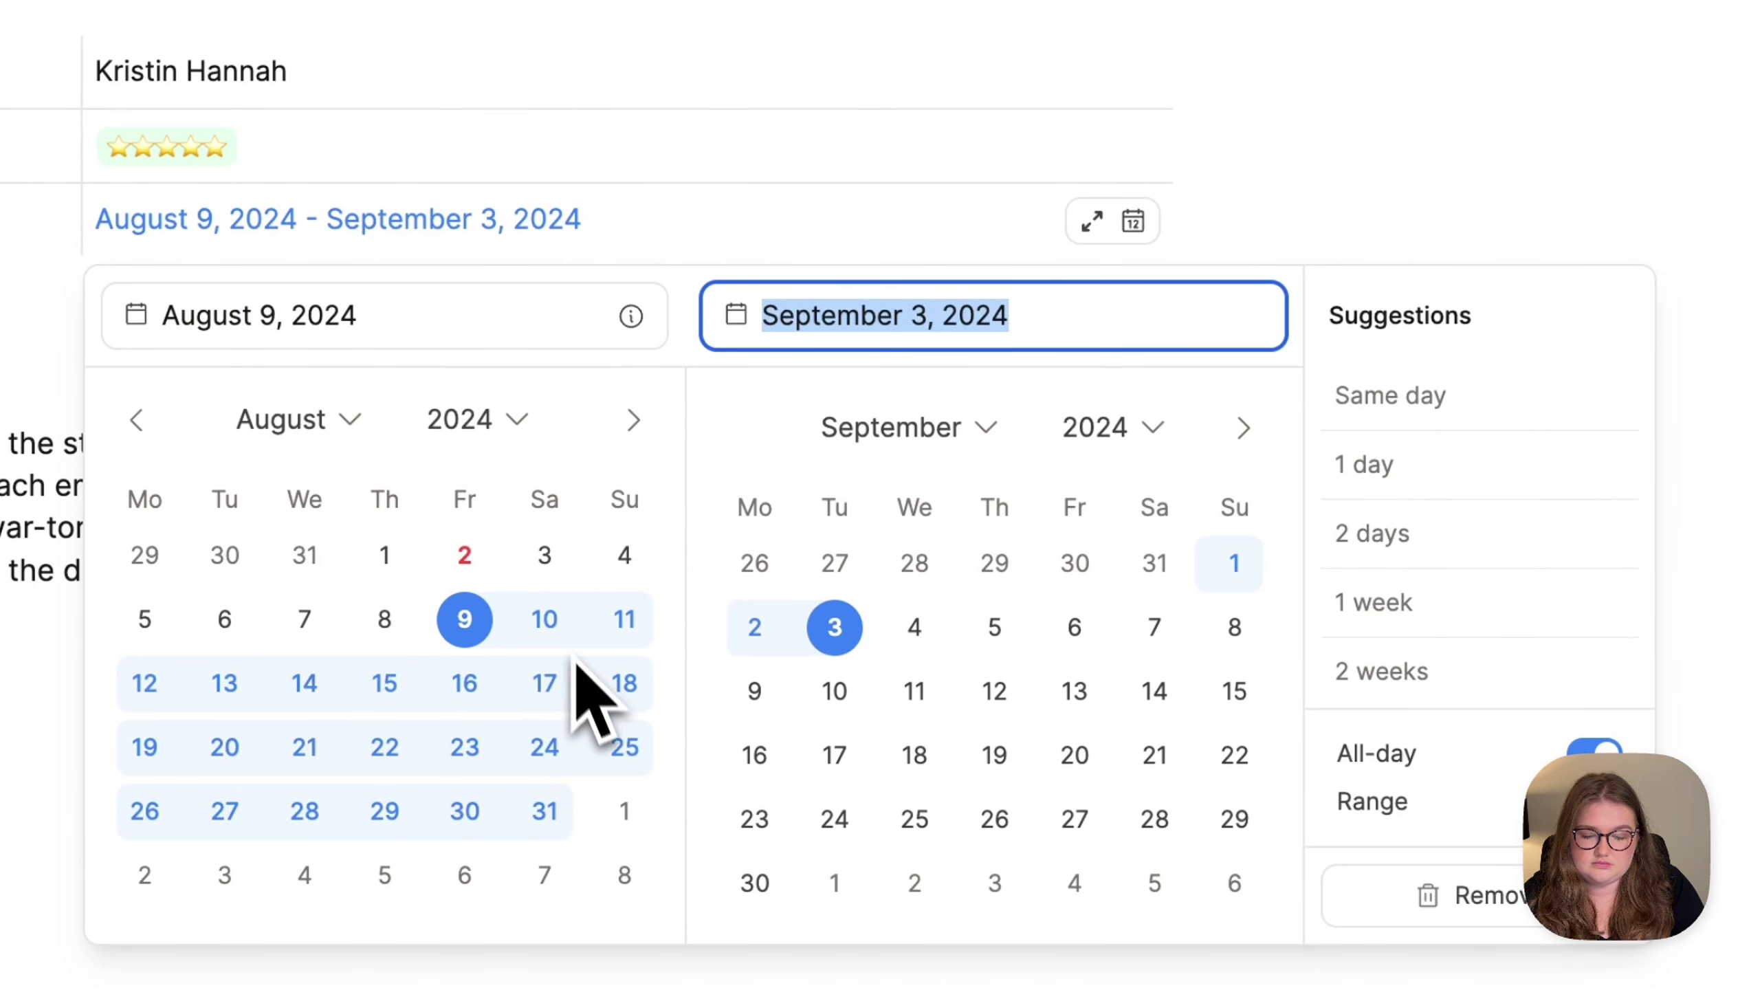
pyautogui.click(465, 683)
pyautogui.click(546, 625)
pyautogui.click(551, 628)
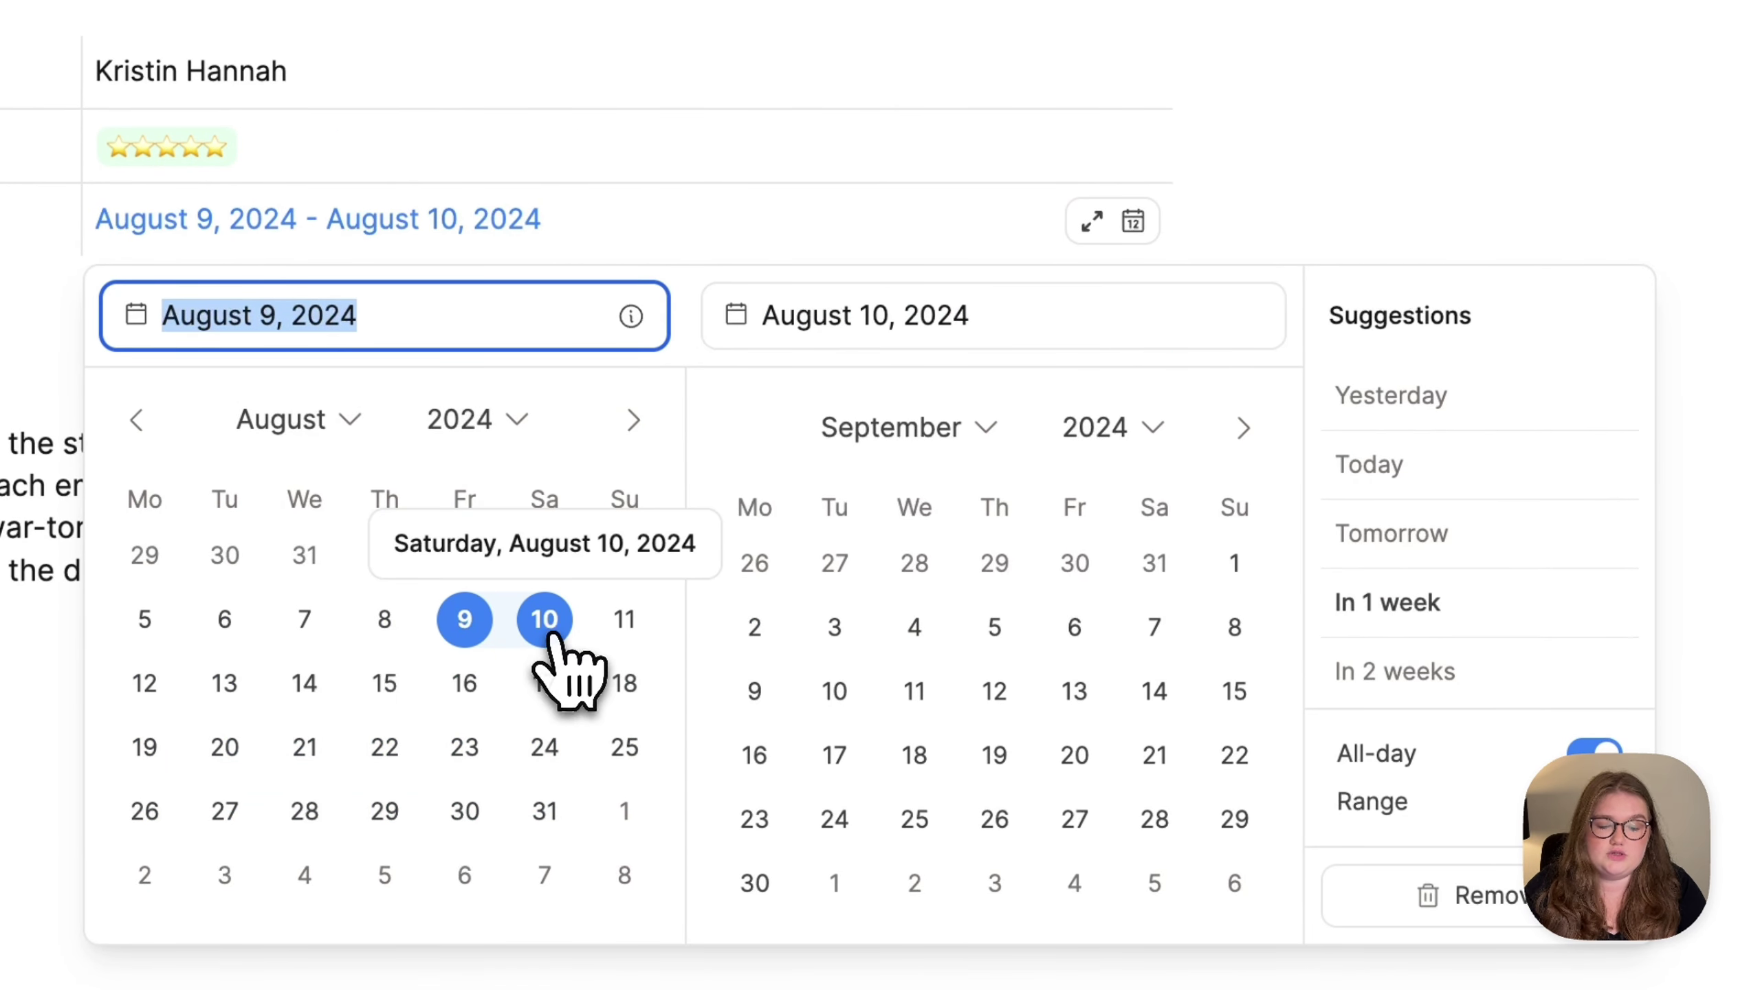
# Toggle the Range and All-day options off and on, ending as a date-only range.
pyautogui.click(1279, 721)
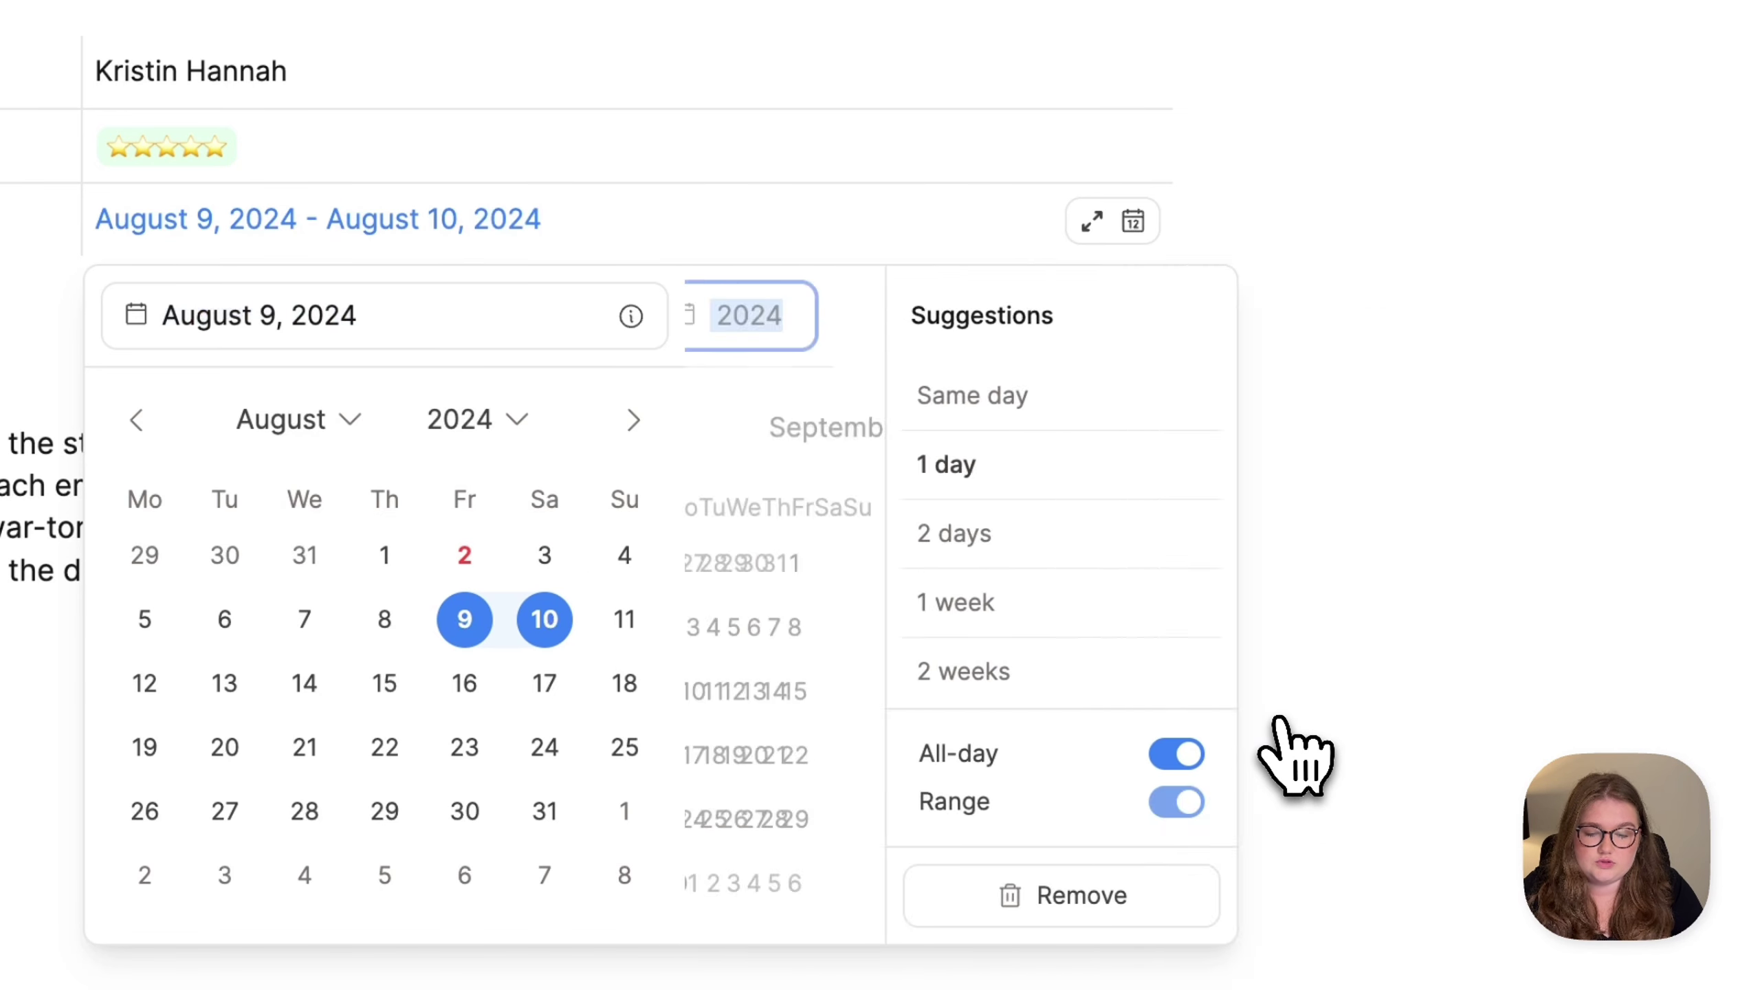
pyautogui.click(1356, 802)
pyautogui.click(976, 803)
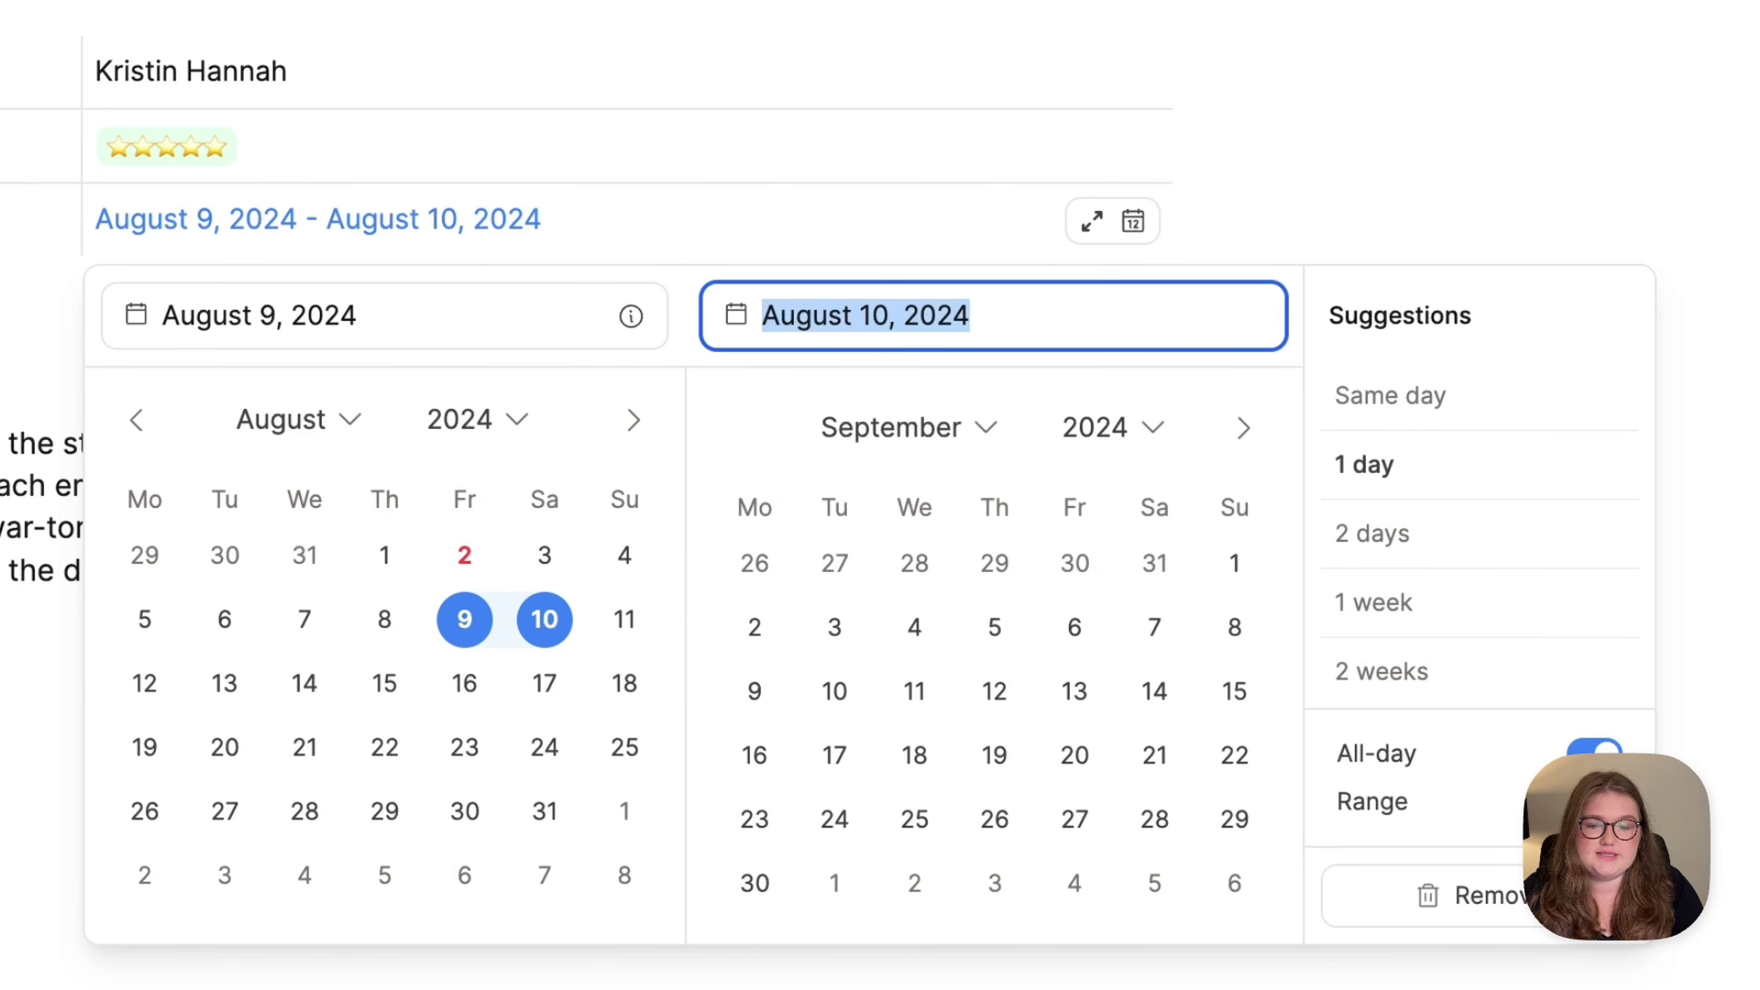
pyautogui.click(1377, 753)
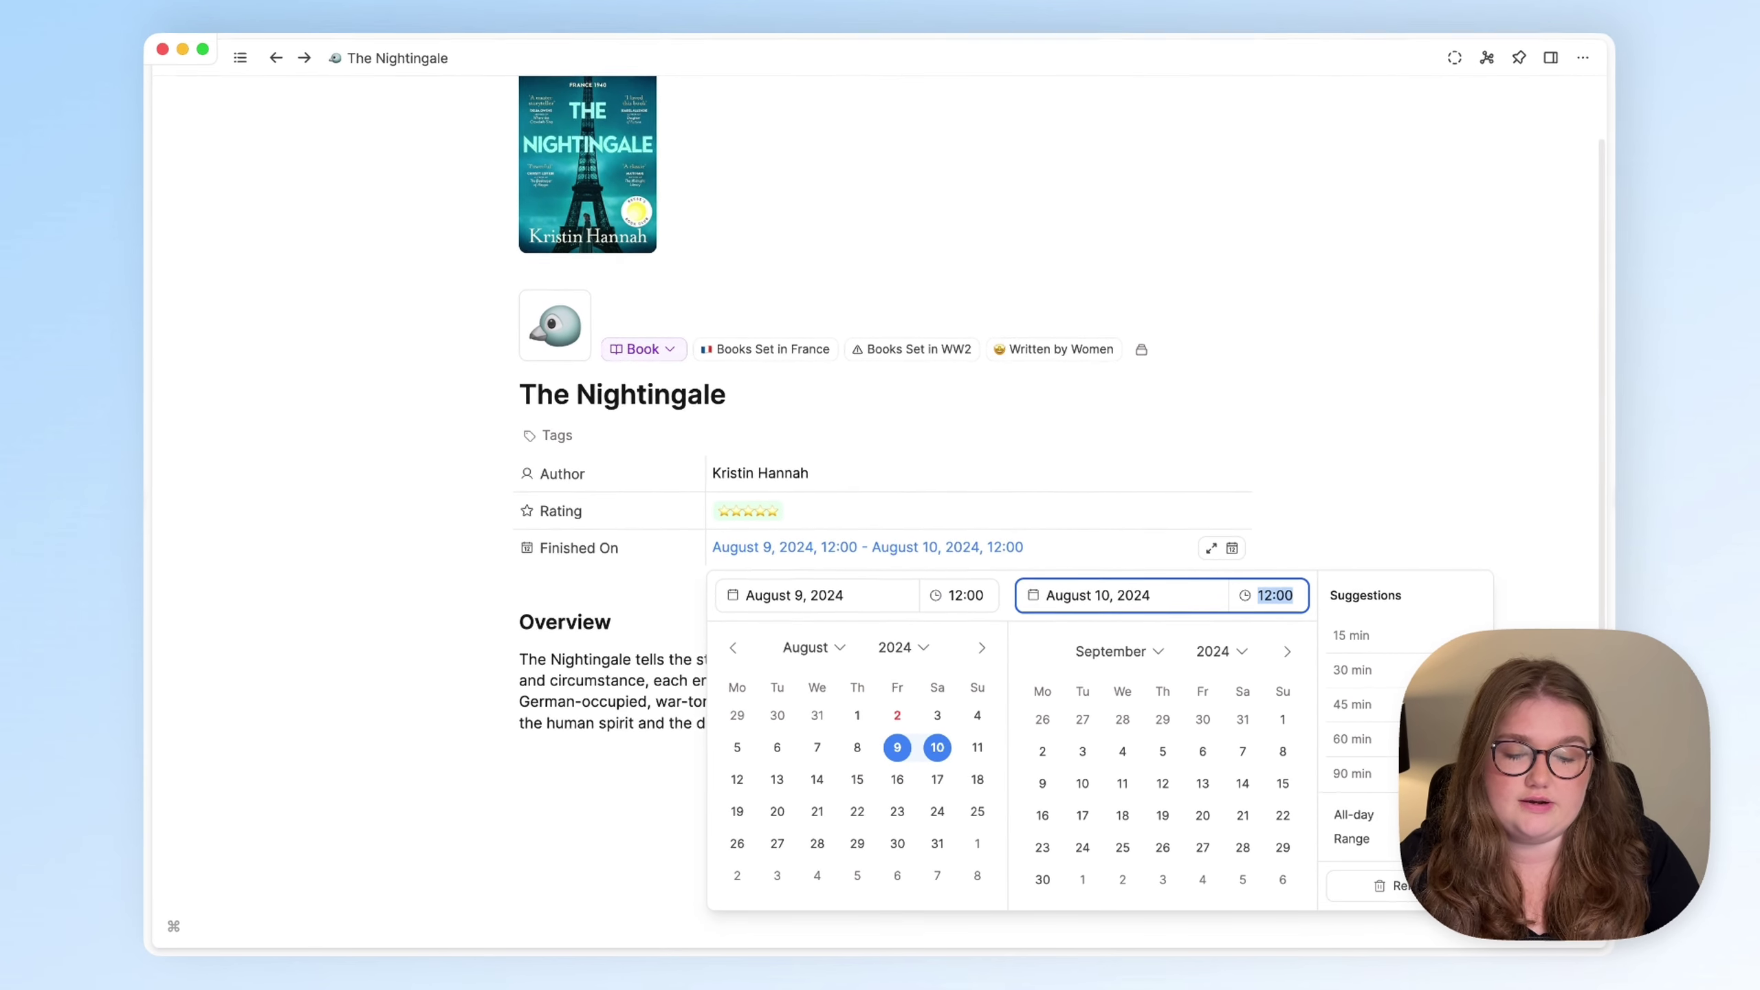
pyautogui.click(1469, 814)
pyautogui.click(1470, 838)
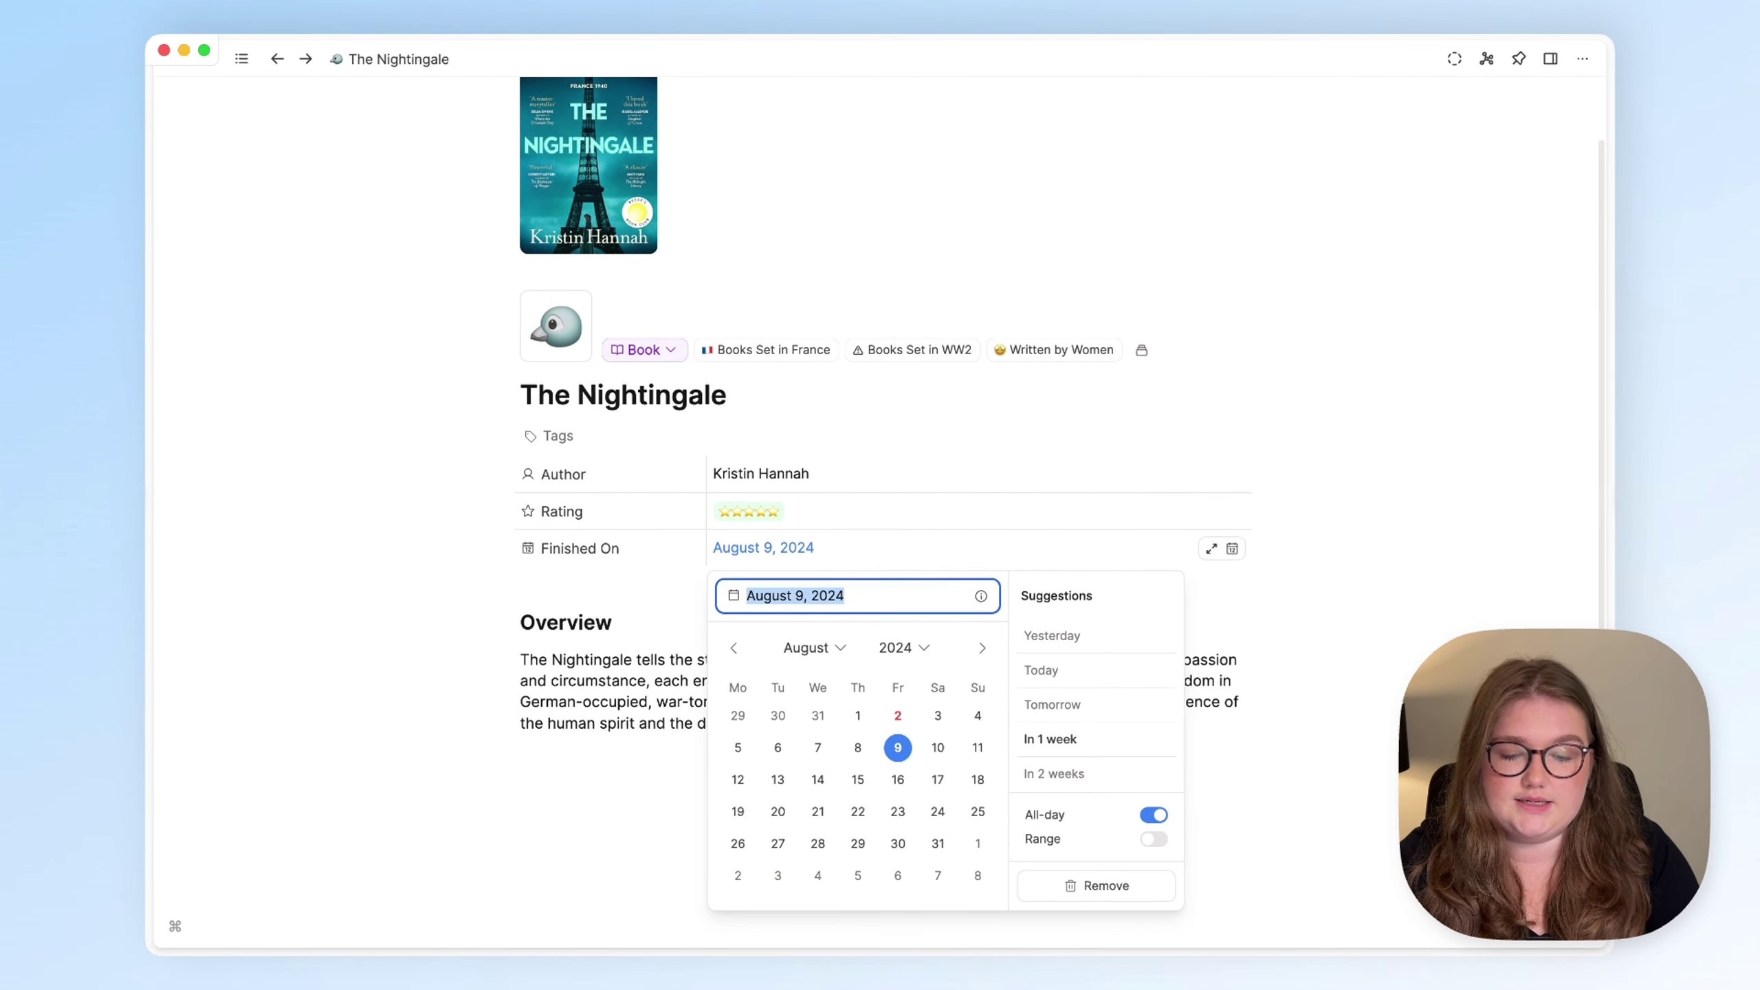
pyautogui.click(1151, 837)
pyautogui.click(752, 550)
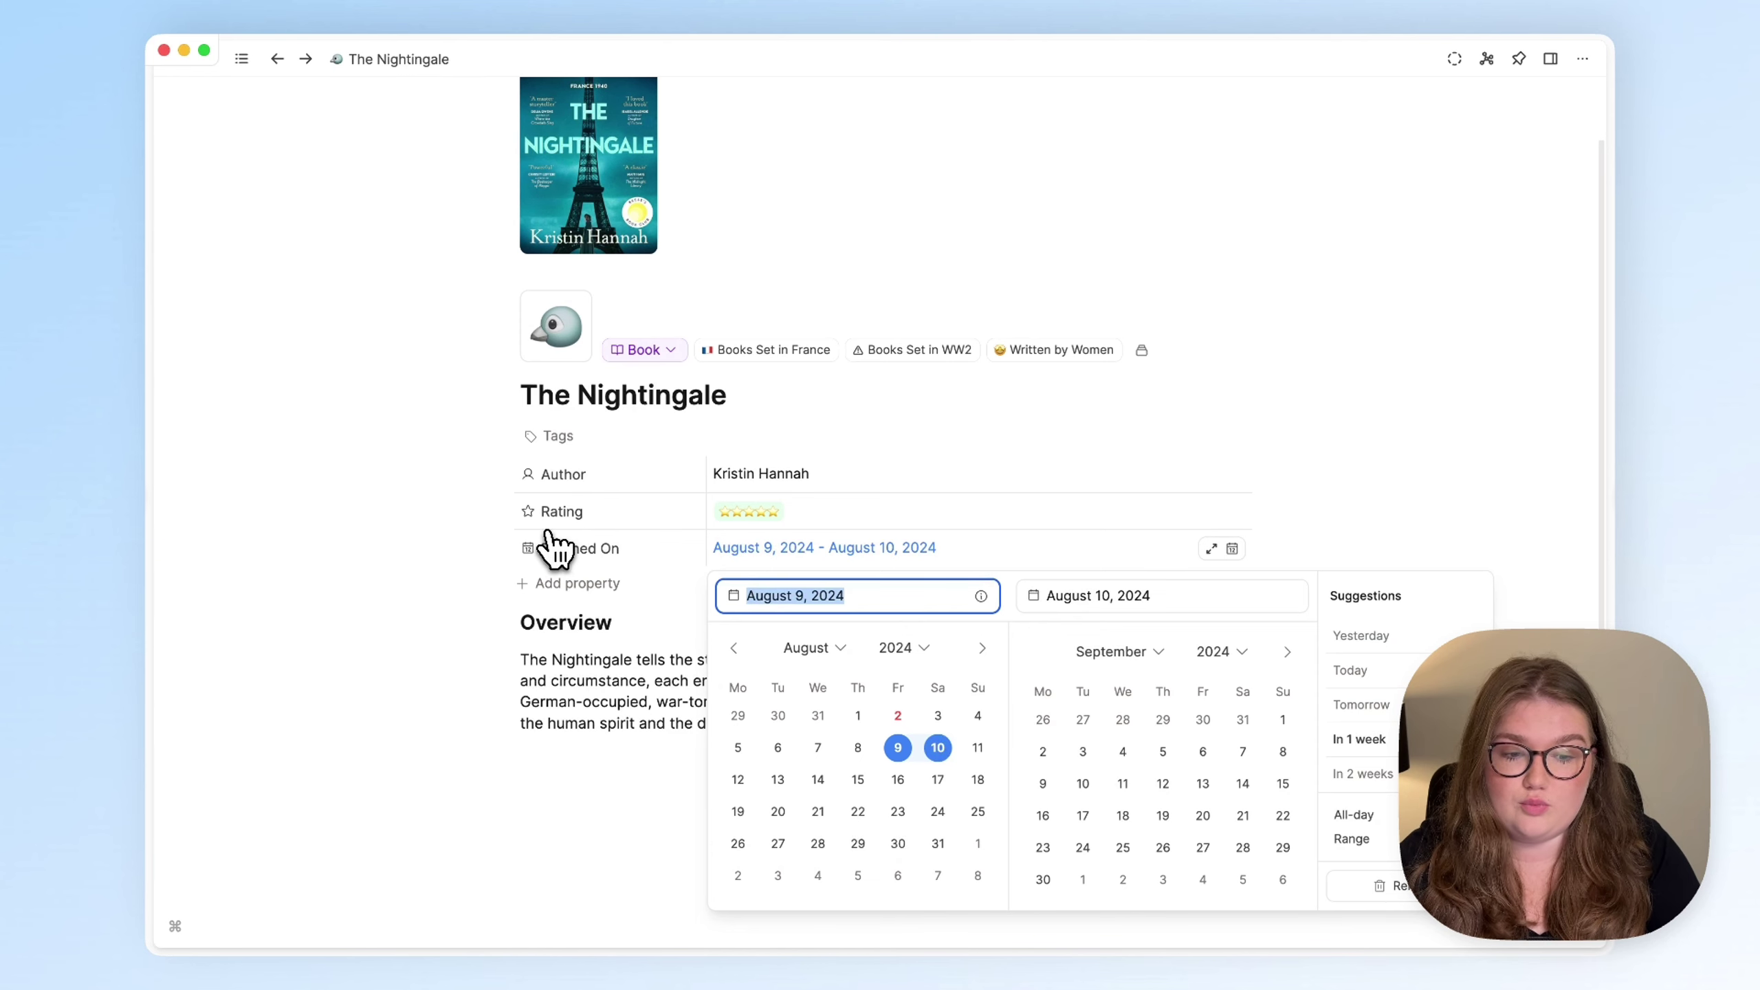
# Browse the keyboard shortcuts list to its Date picker section, then close it.
pyautogui.click(175, 926)
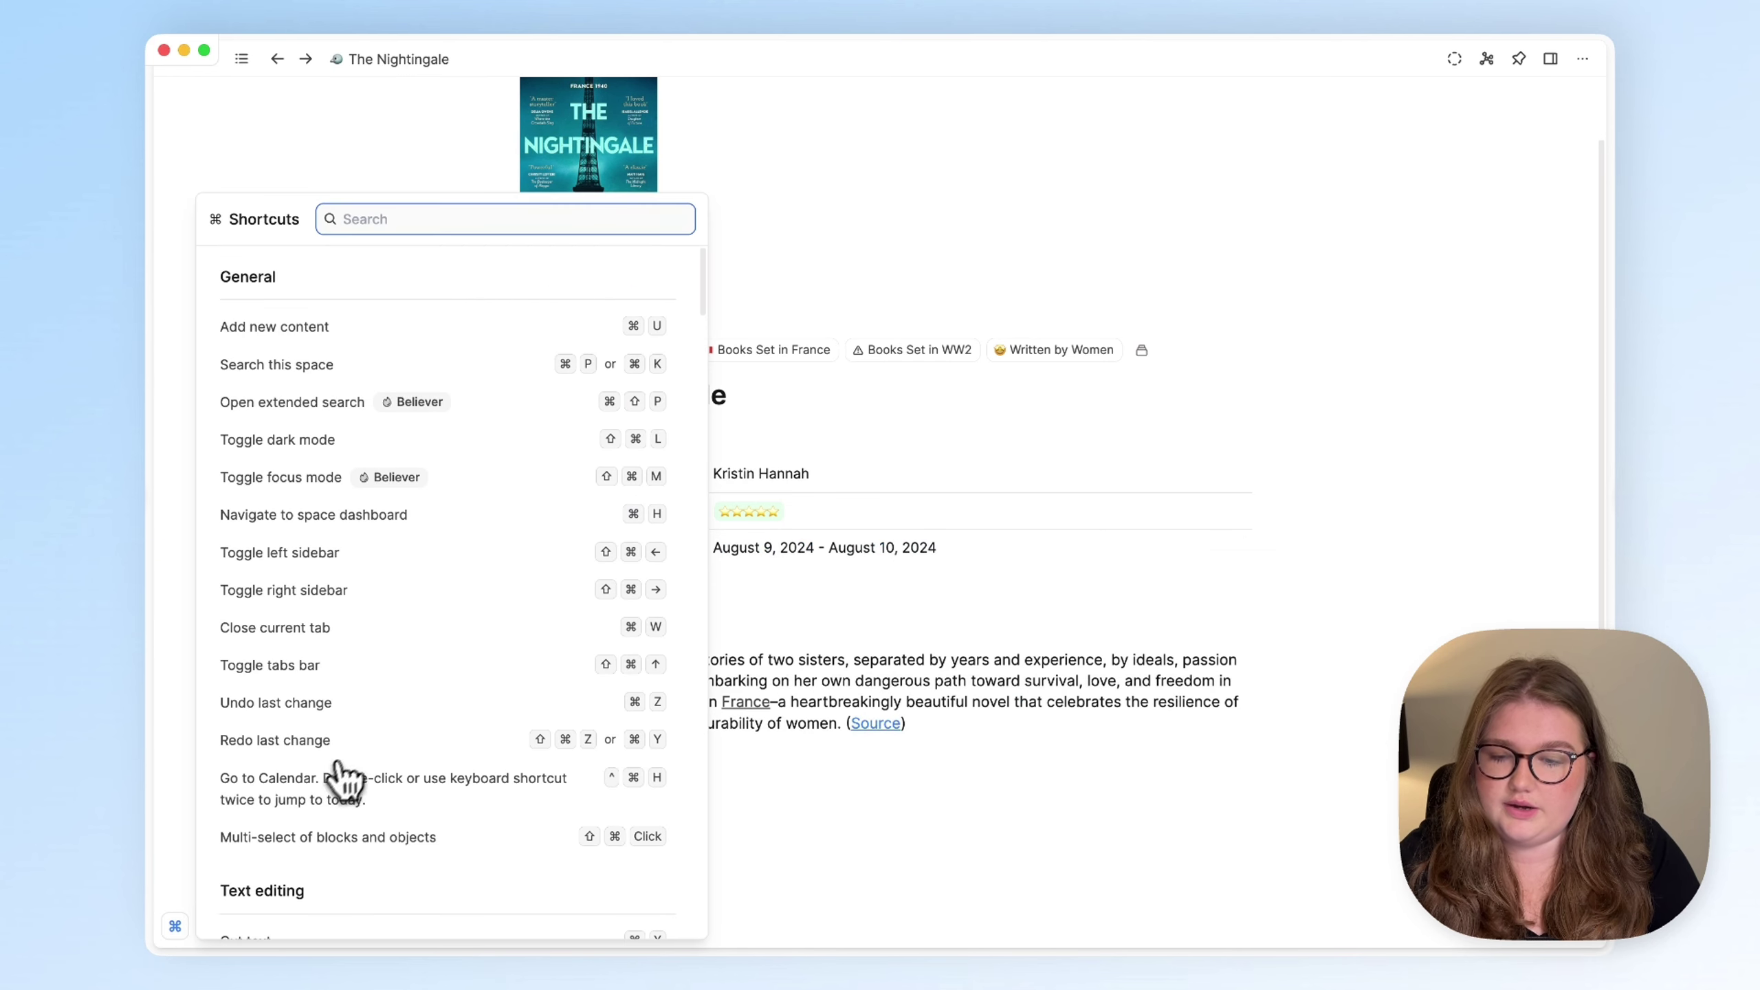
pyautogui.scroll(-20, 350, 813)
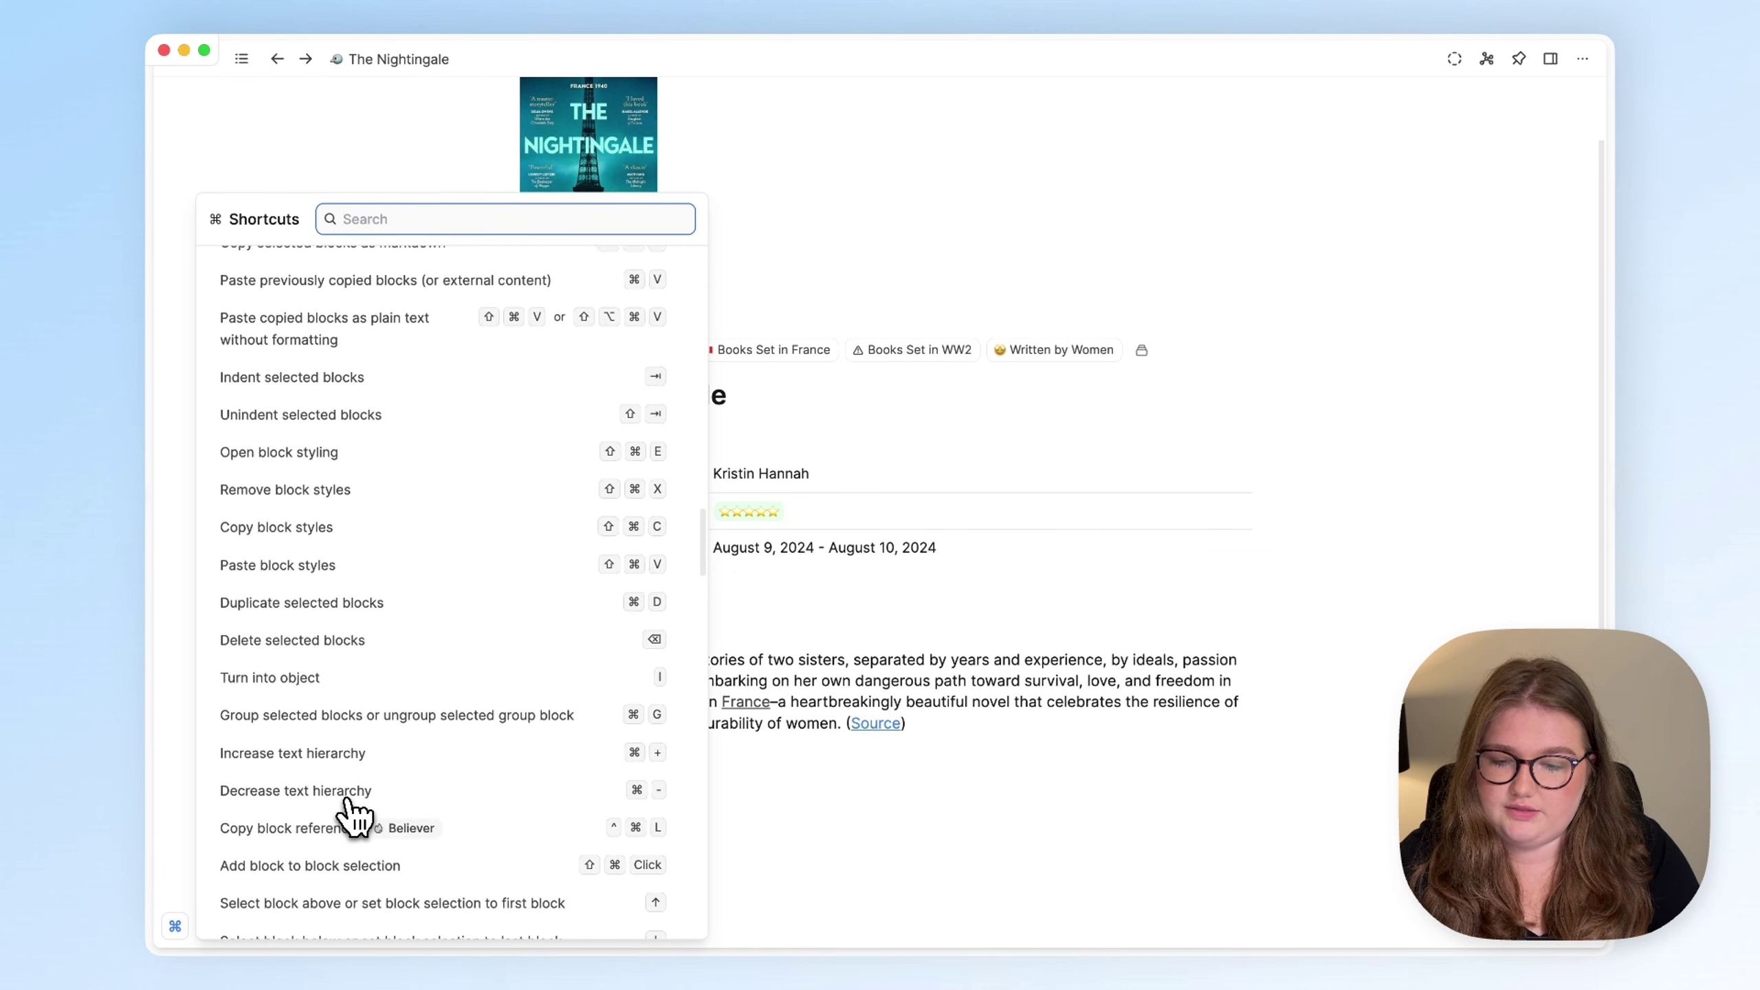
pyautogui.scroll(-10, 350, 813)
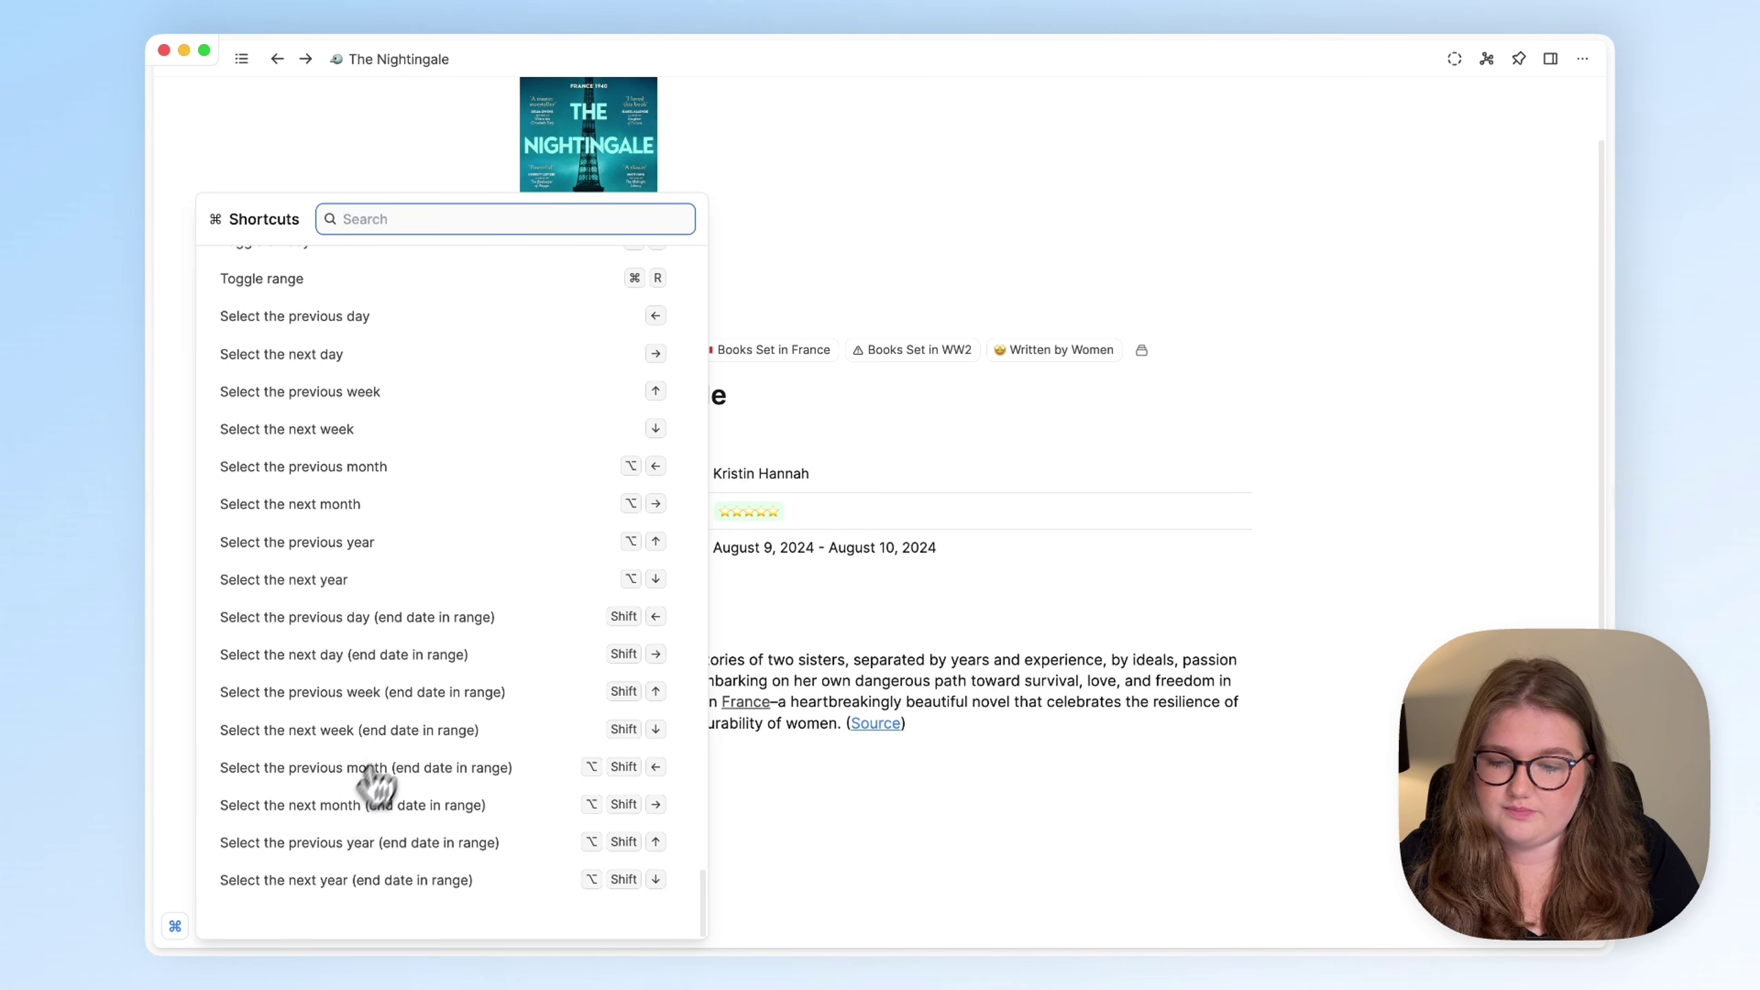
pyautogui.scroll(3, 385, 775)
pyautogui.scroll(-3, 347, 406)
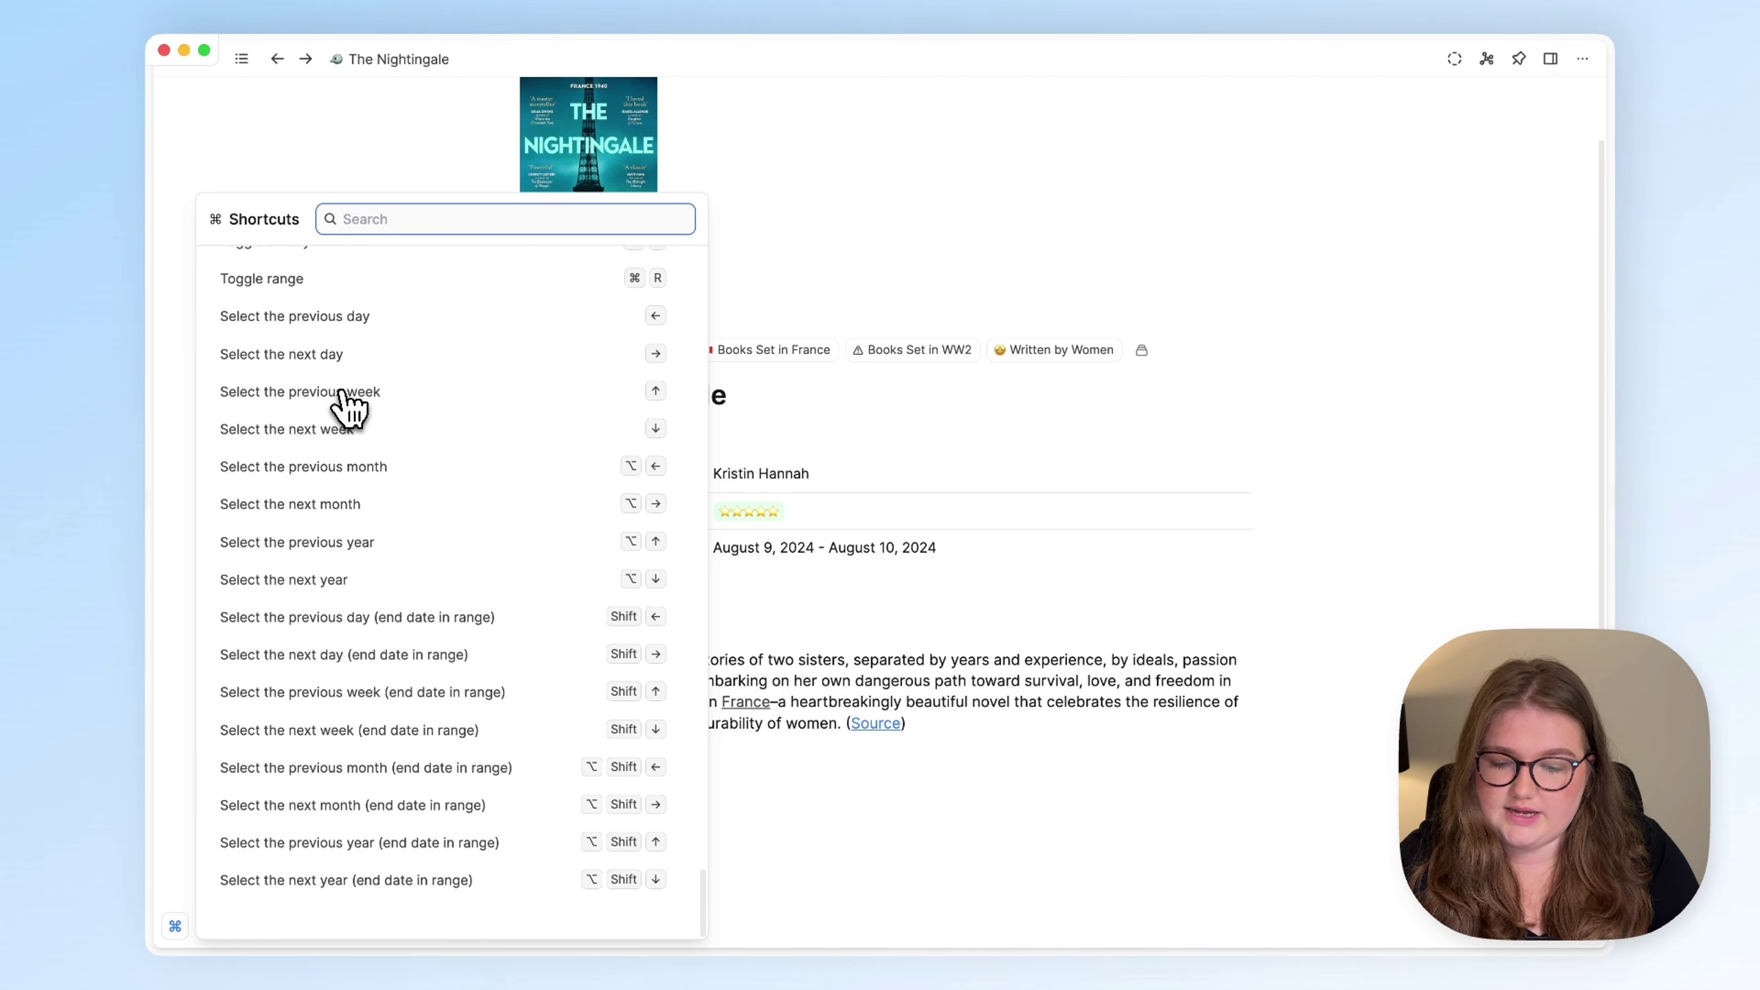
pyautogui.press('Escape')
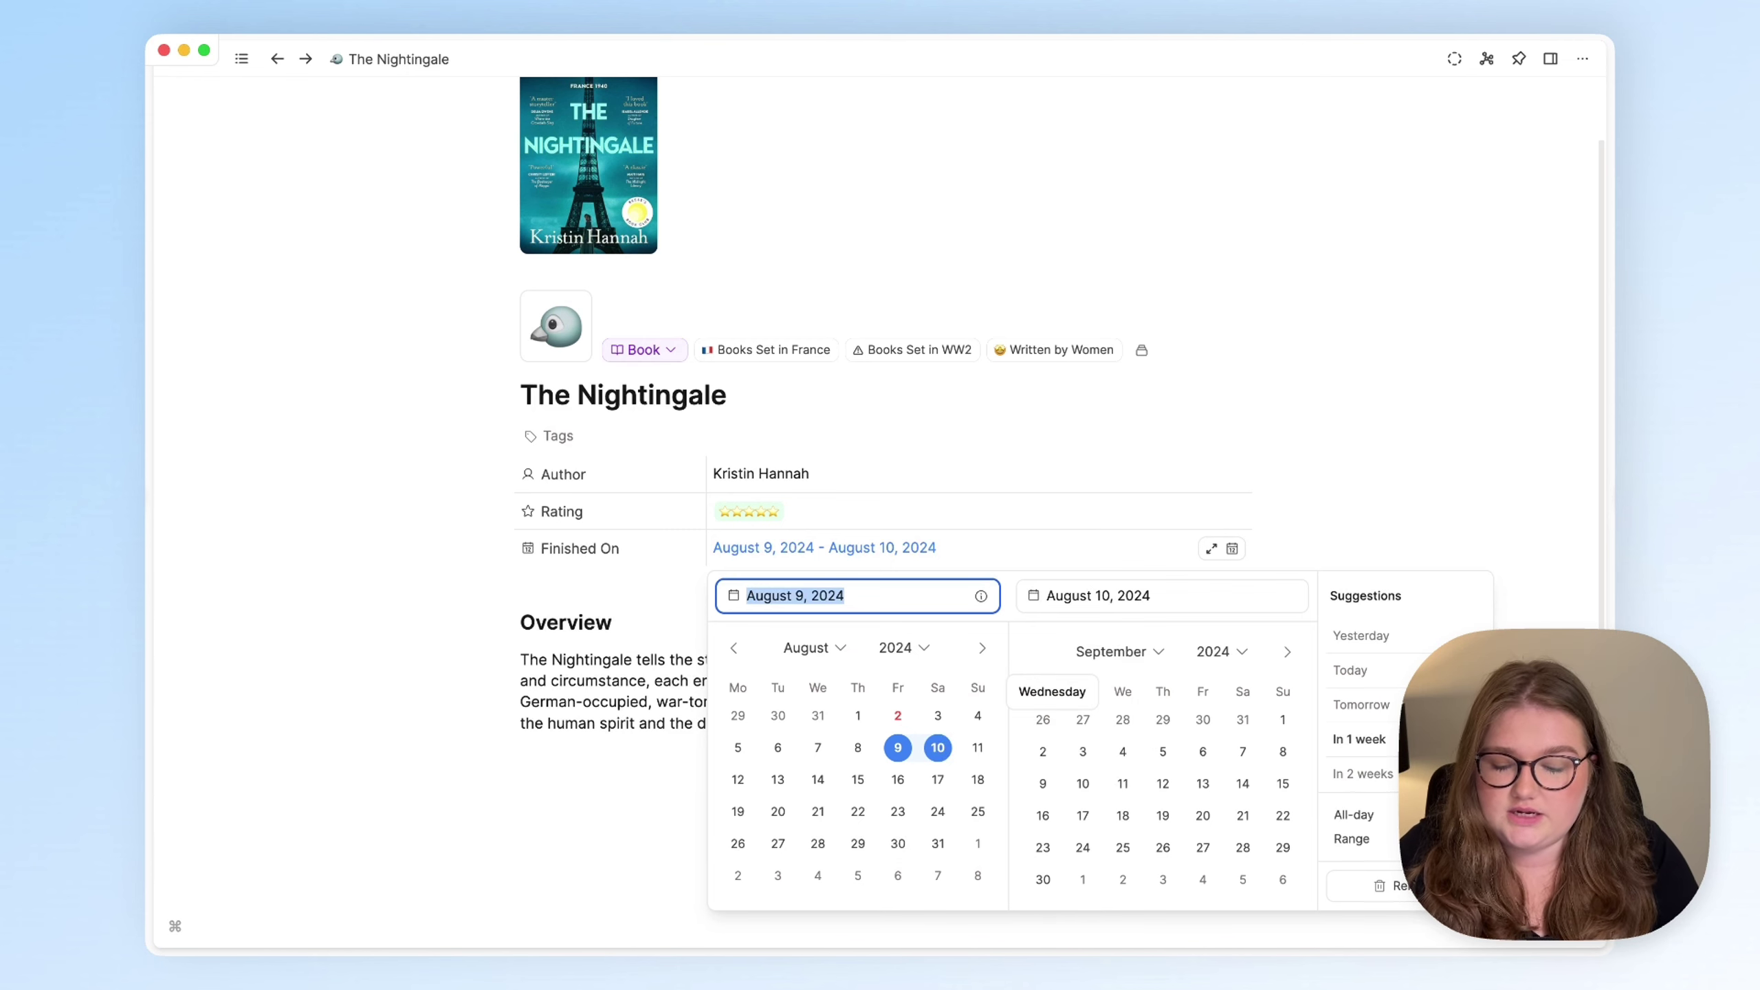
# Set the range end to August 31 and the start to August 17, 2024, then close the picker.
pyautogui.click(939, 782)
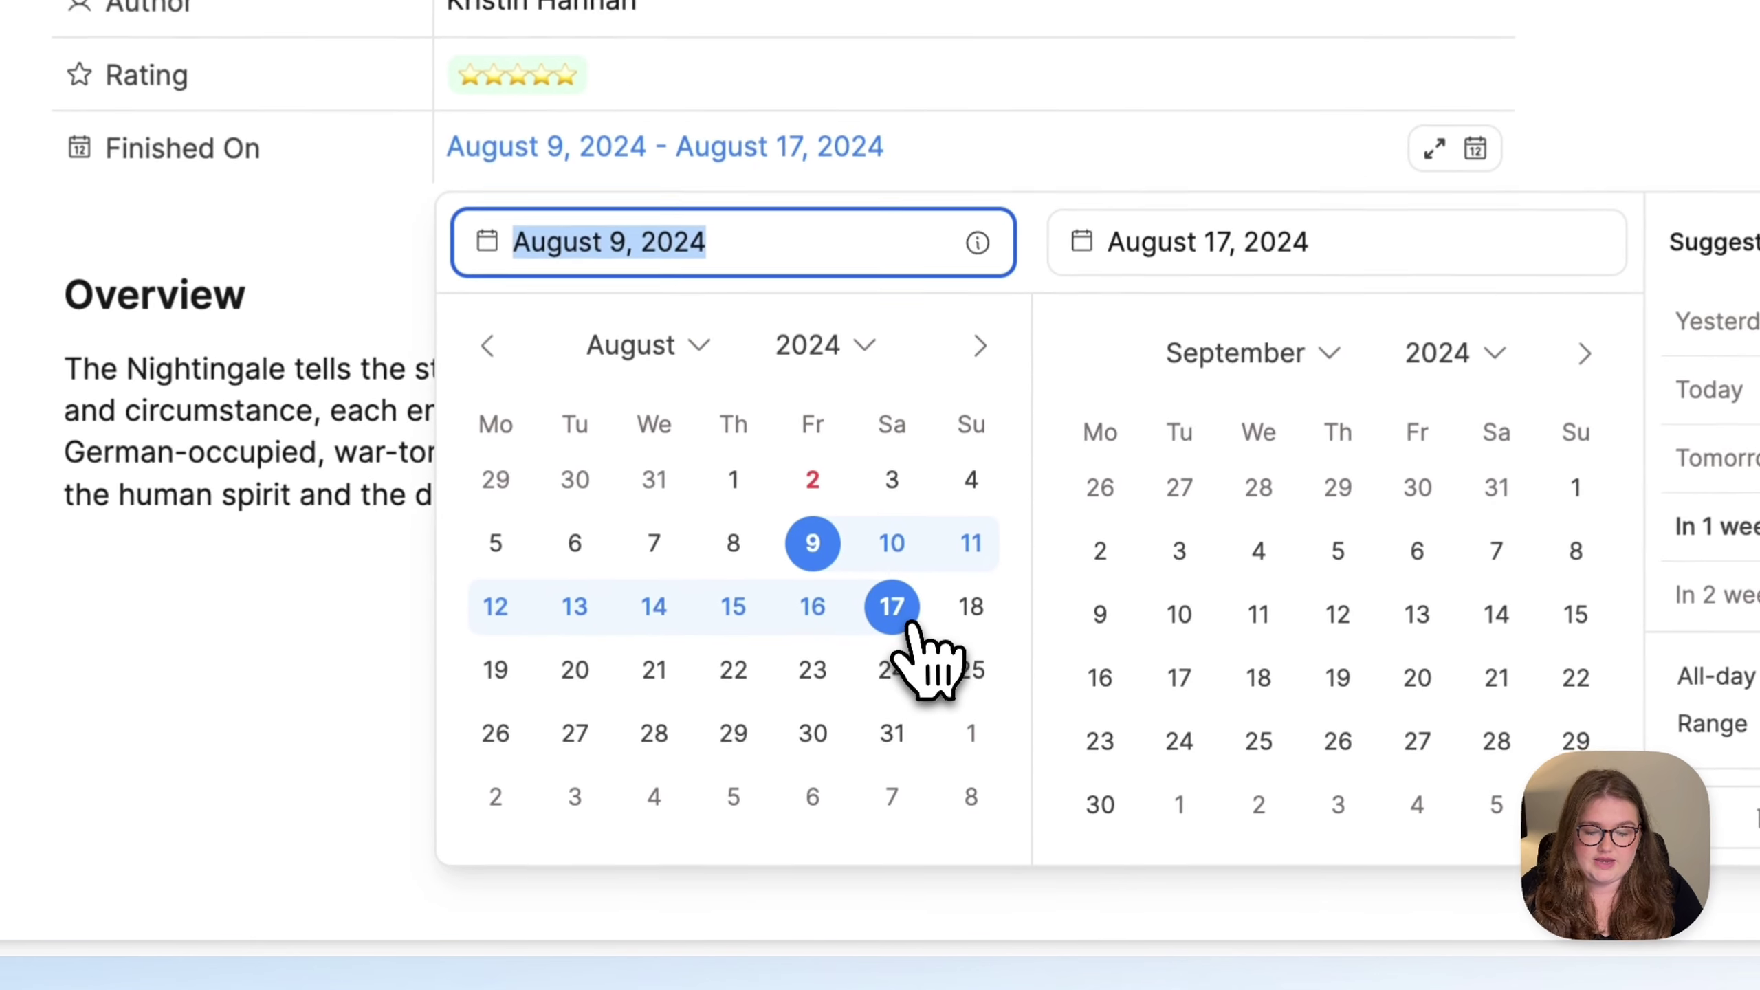
pyautogui.click(892, 670)
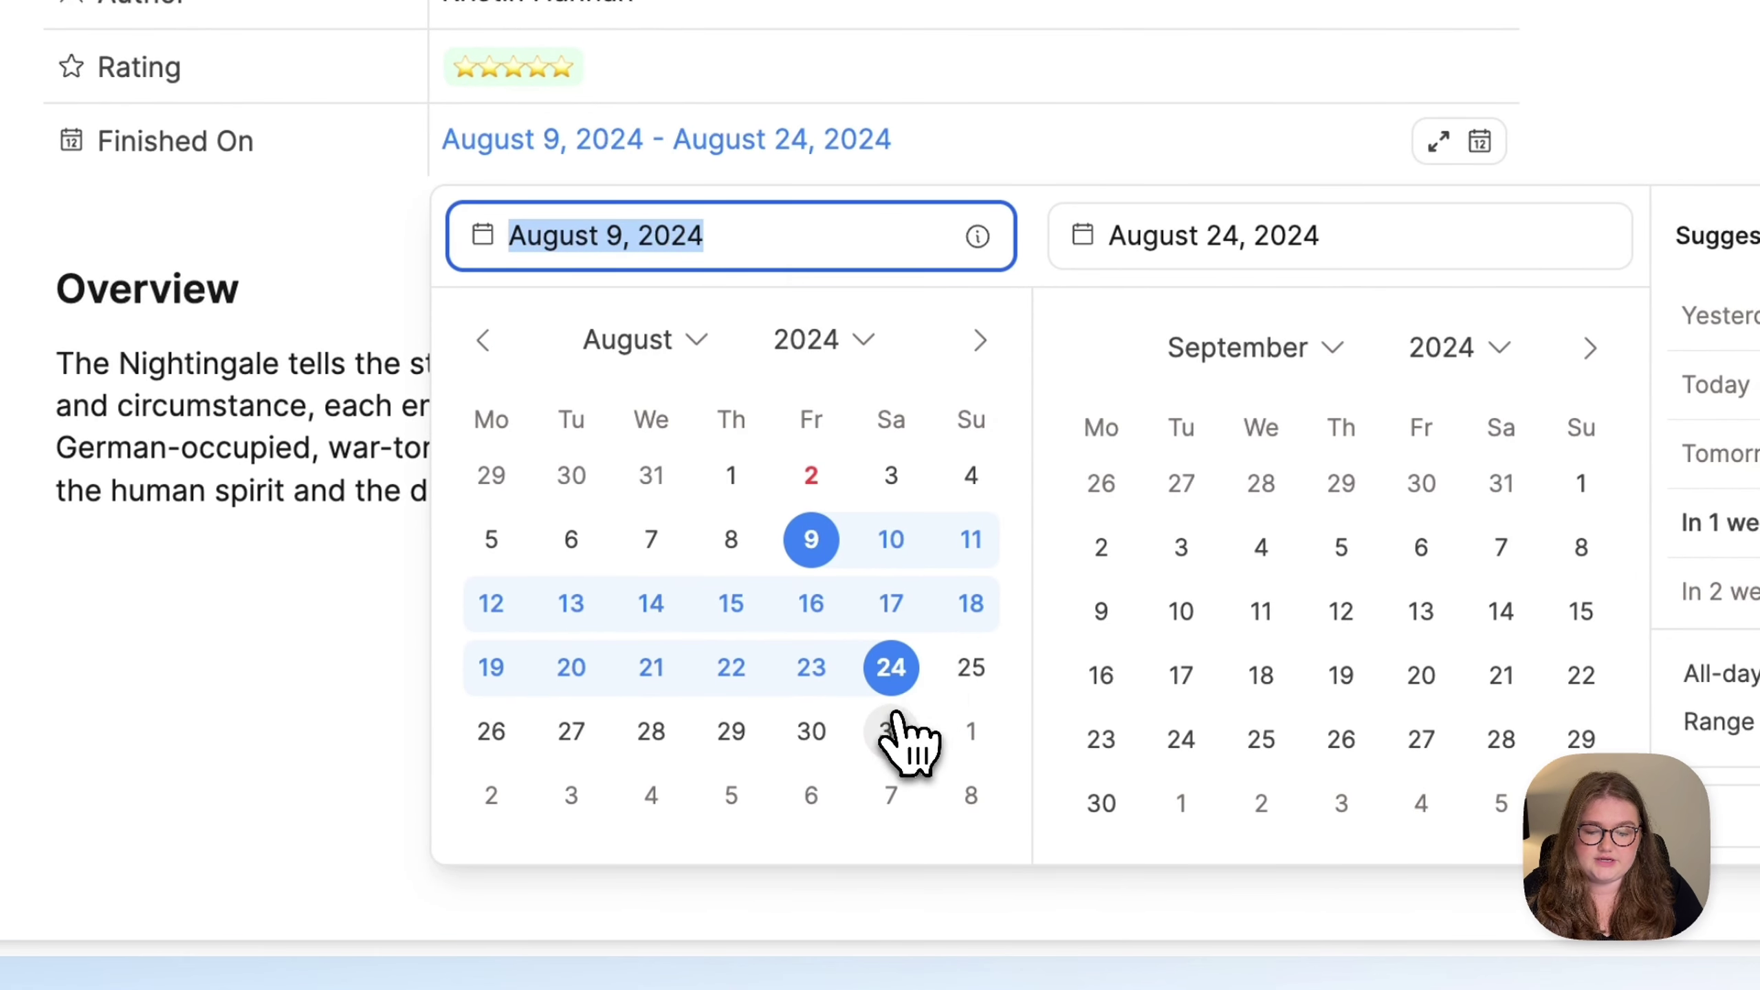
pyautogui.click(891, 733)
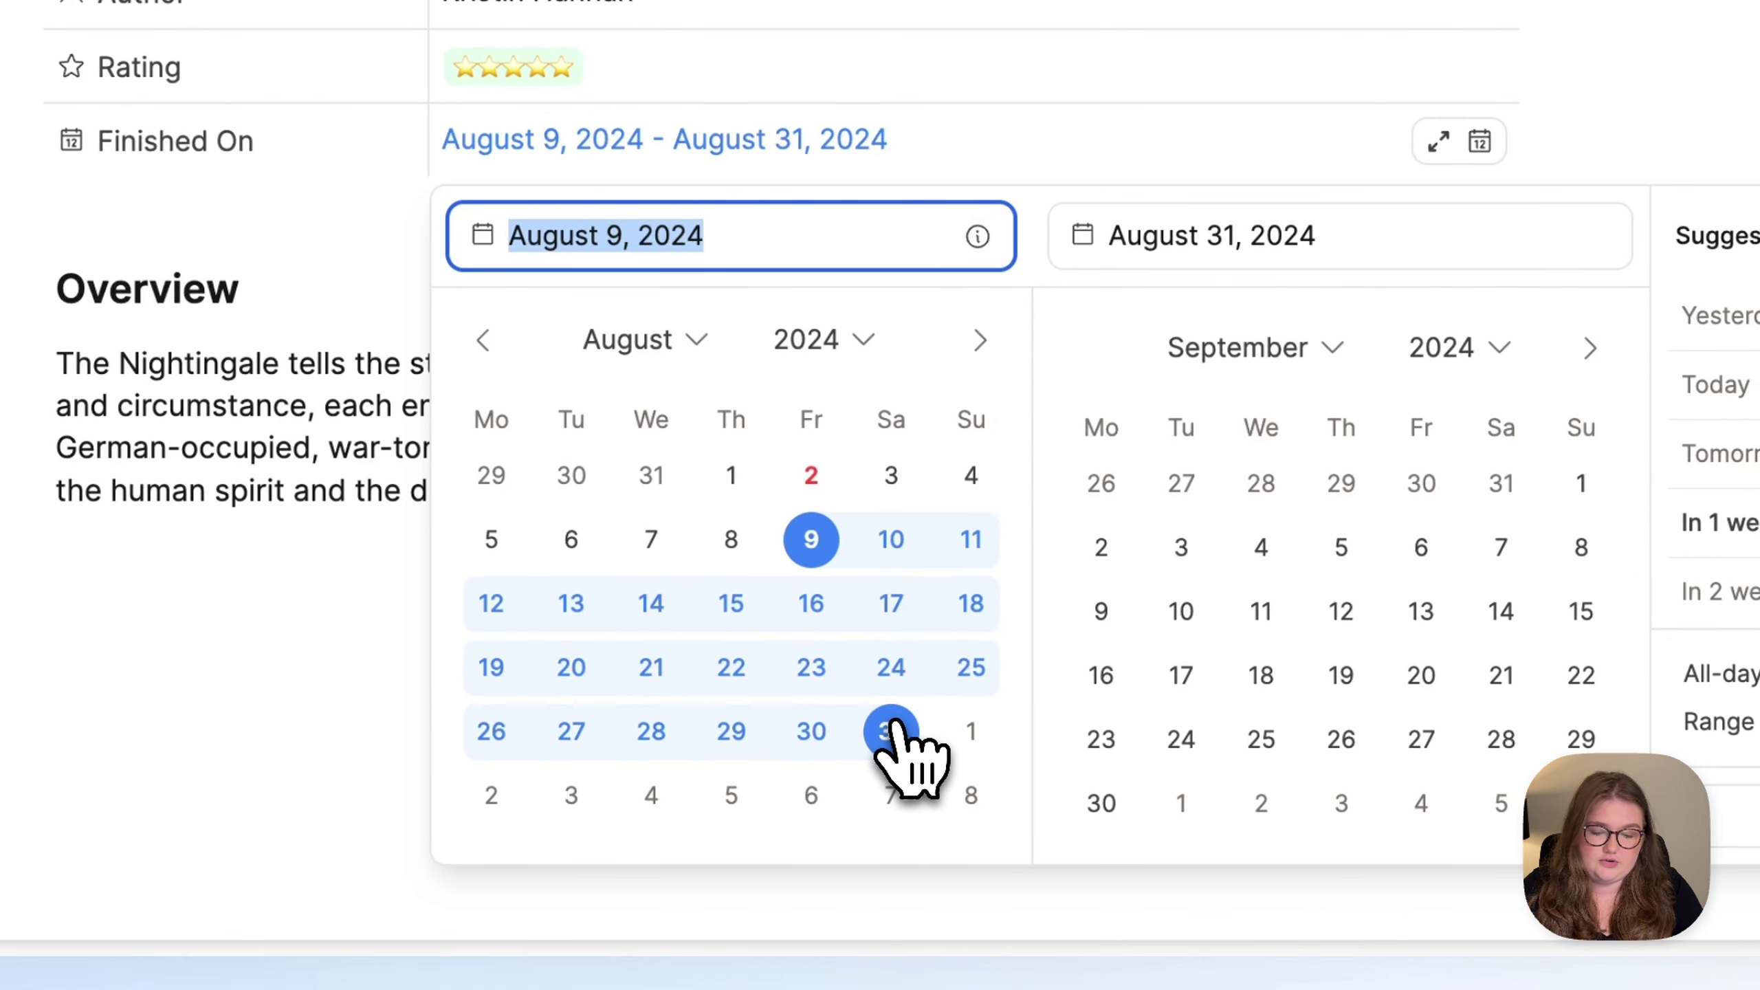
pyautogui.click(892, 610)
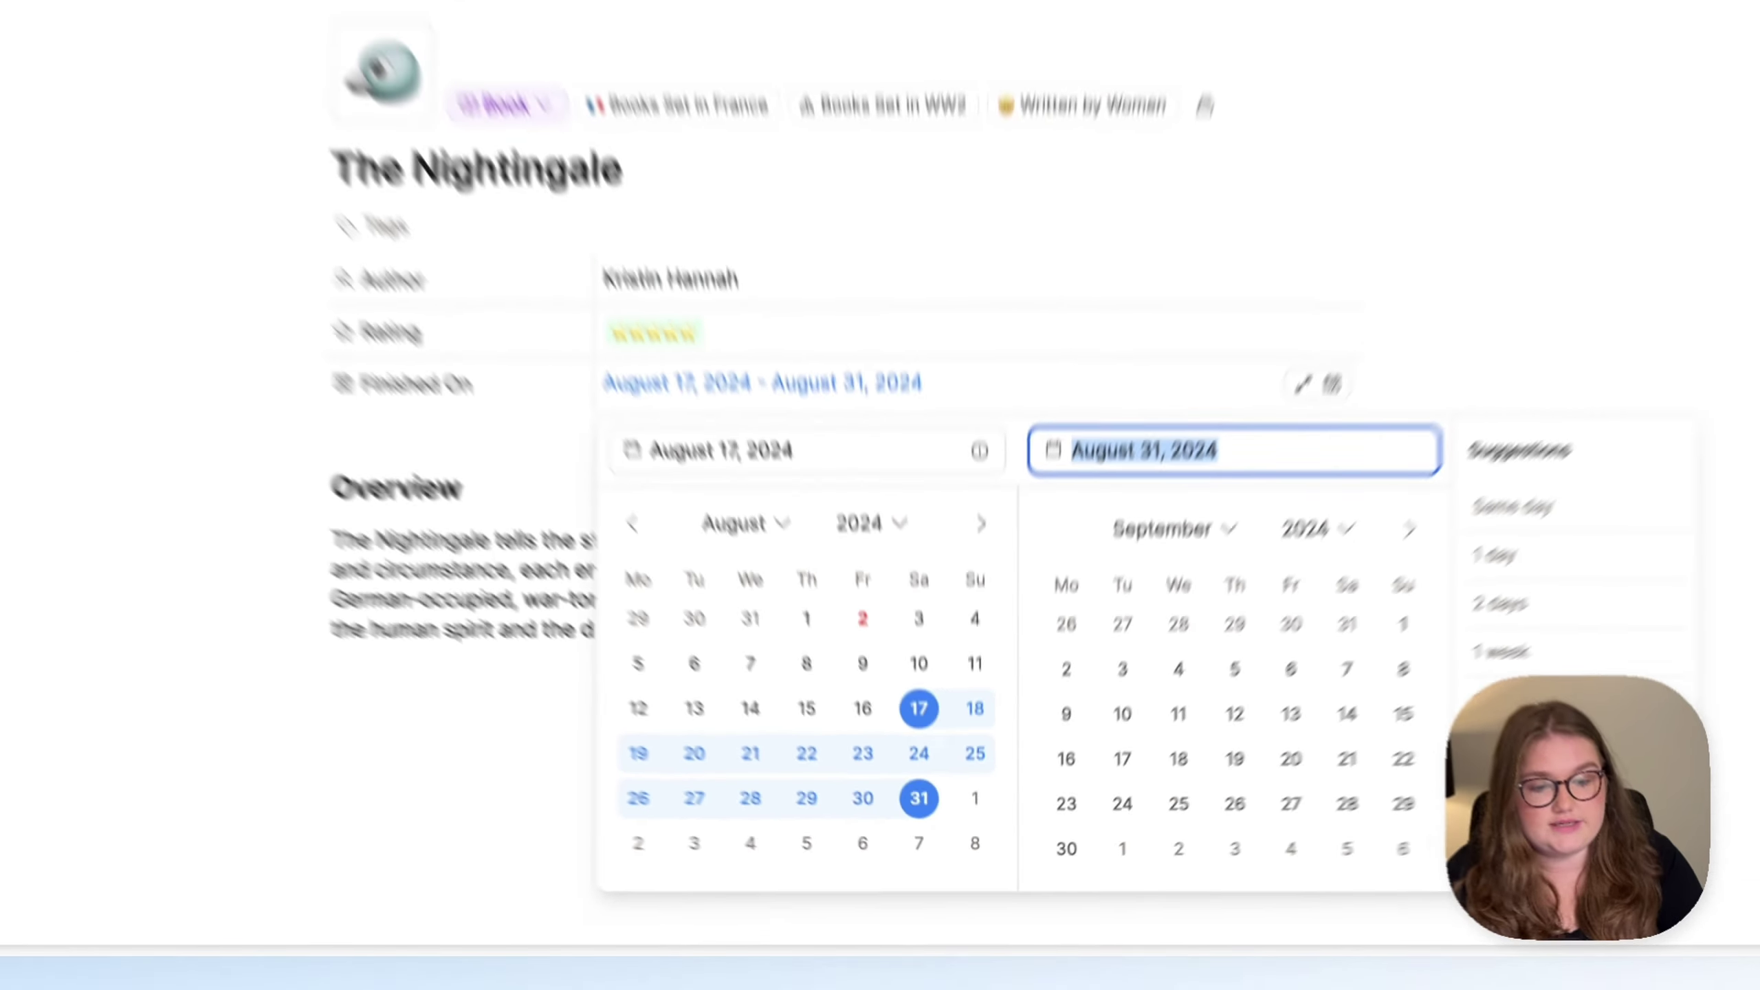
pyautogui.hotkey('shift', 'Tab')
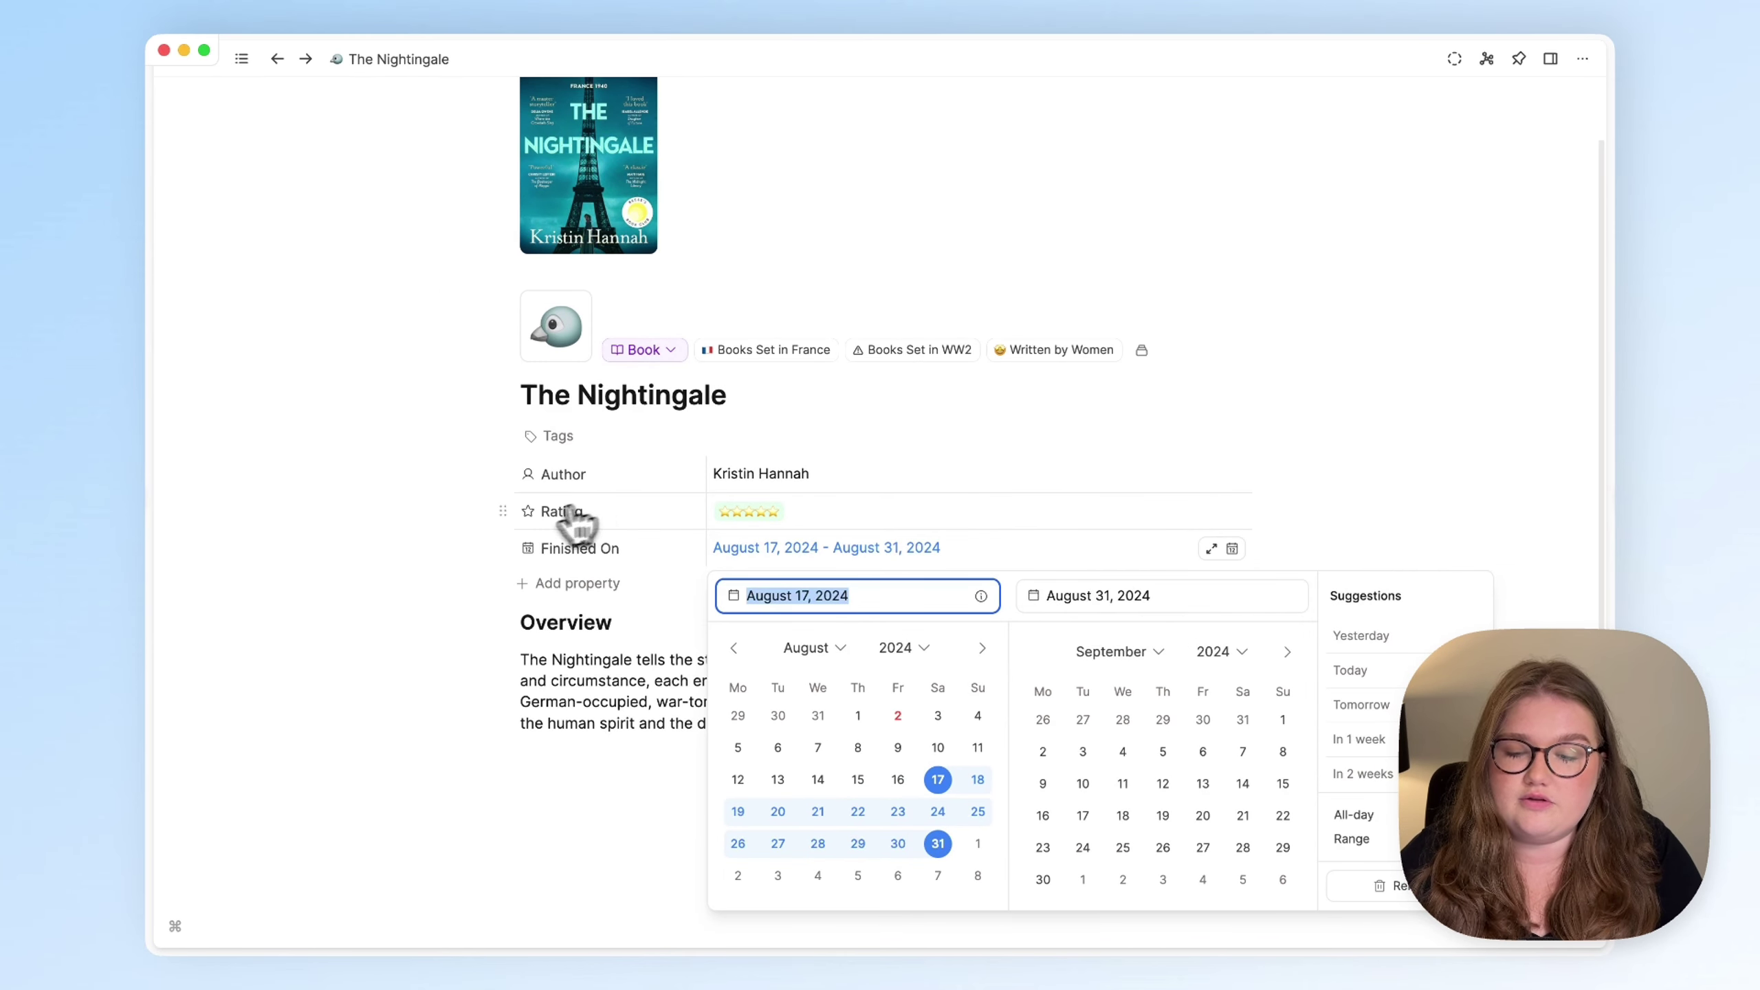
pyautogui.click(441, 655)
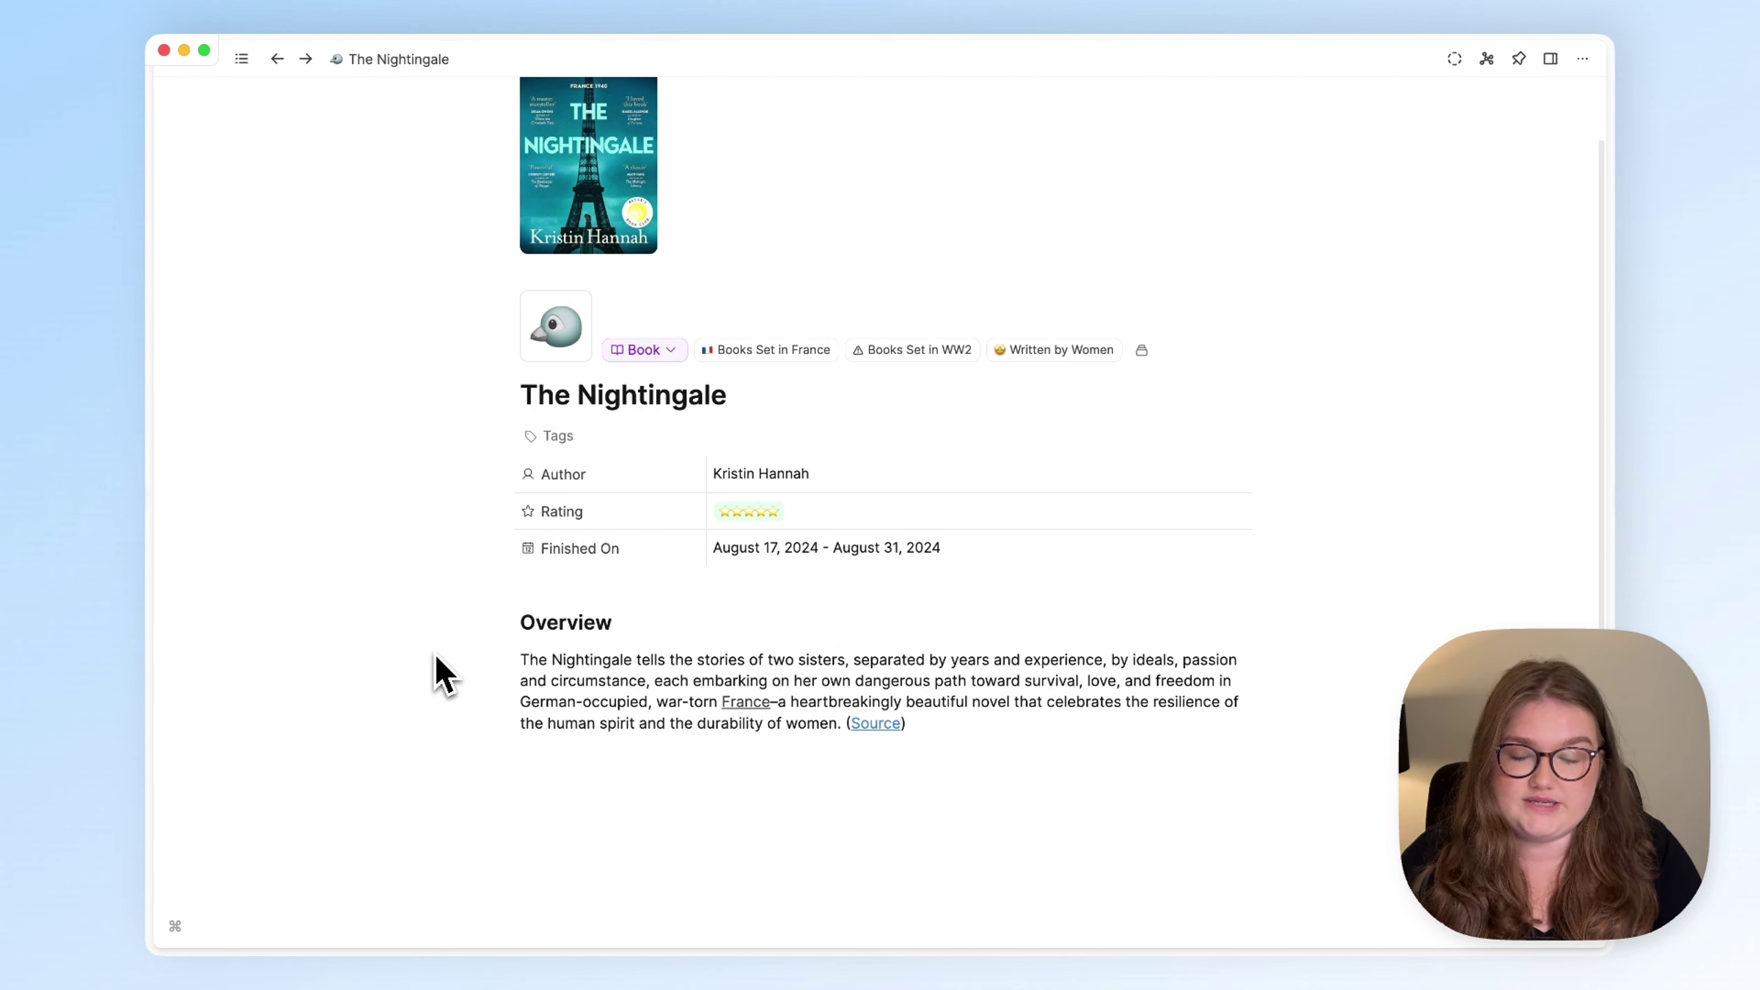
# Turn off Range in the Finished On picker and pick August 2, 2024.
pyautogui.click(704, 555)
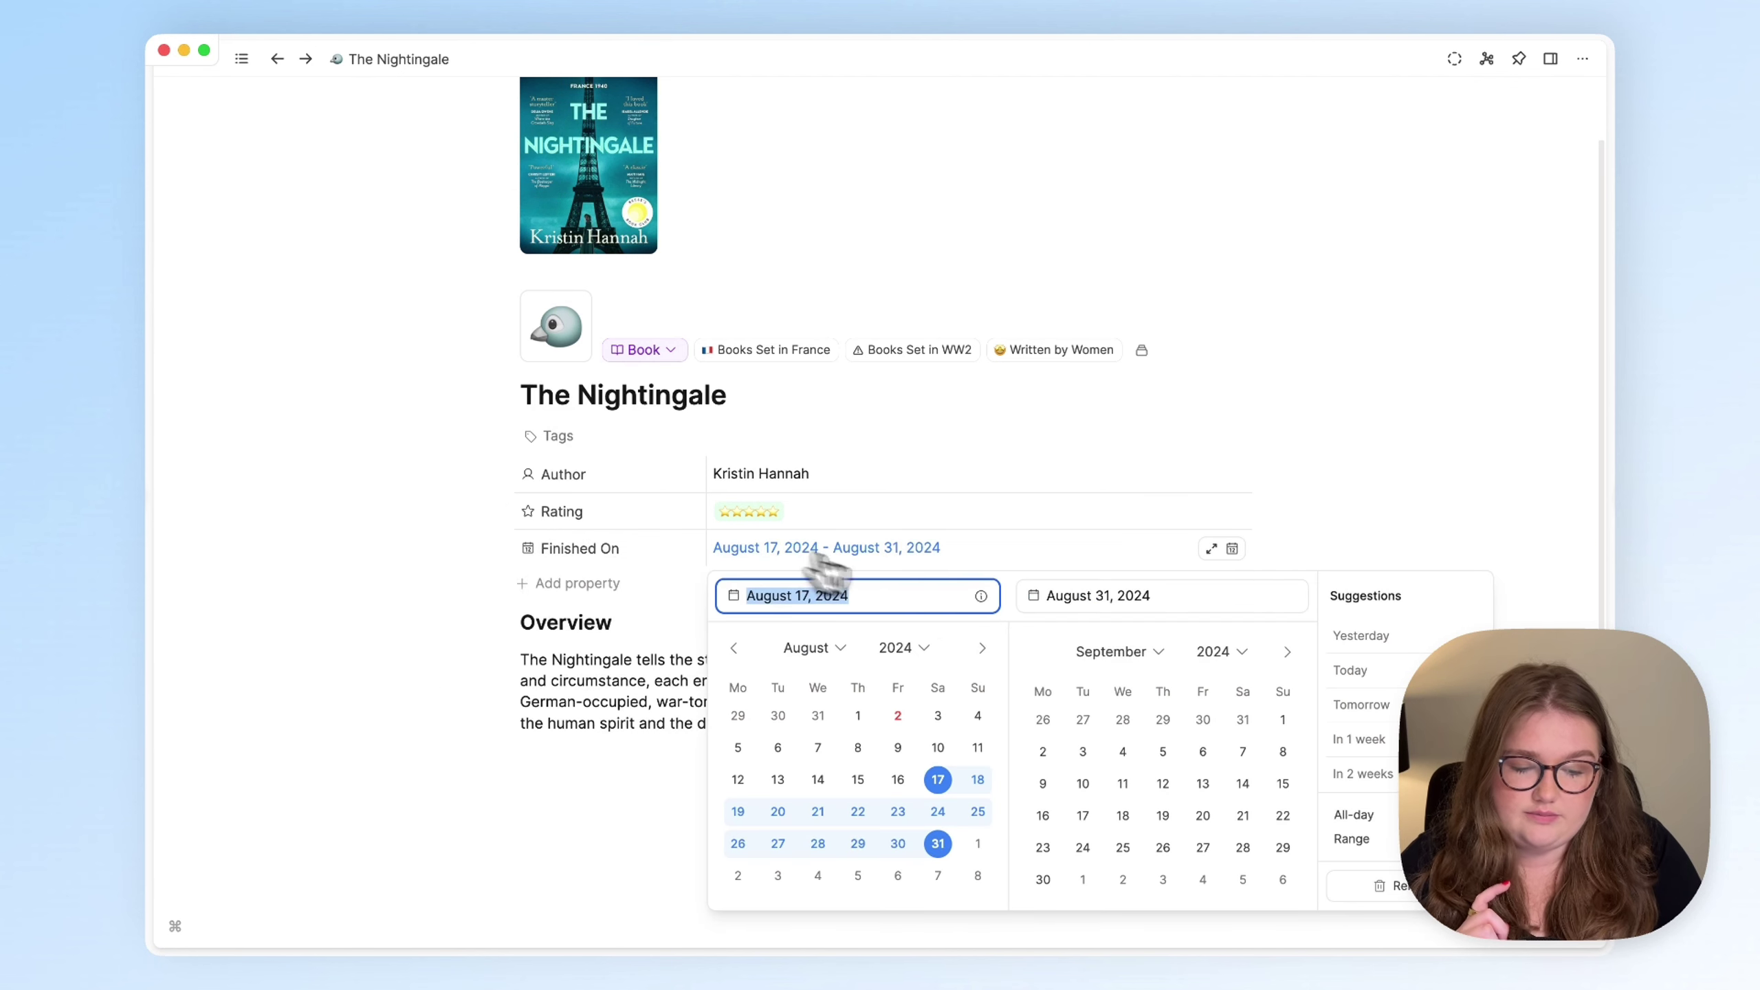
pyautogui.click(1447, 839)
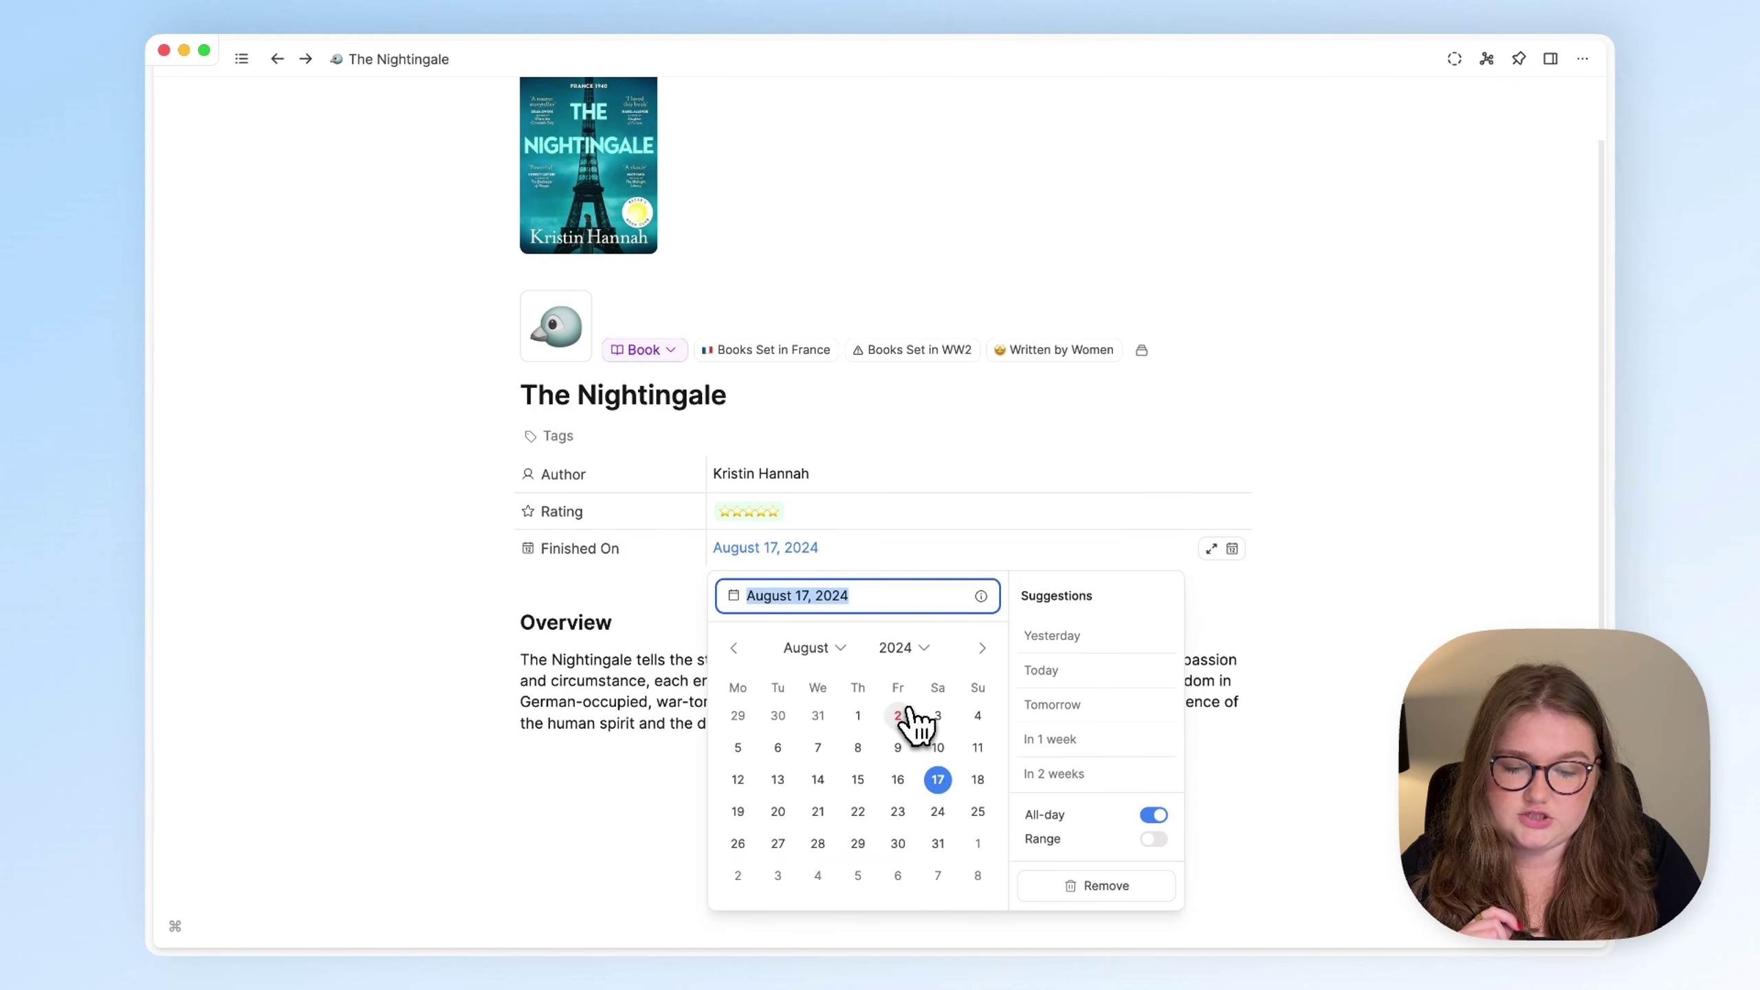
pyautogui.click(887, 725)
pyautogui.click(450, 673)
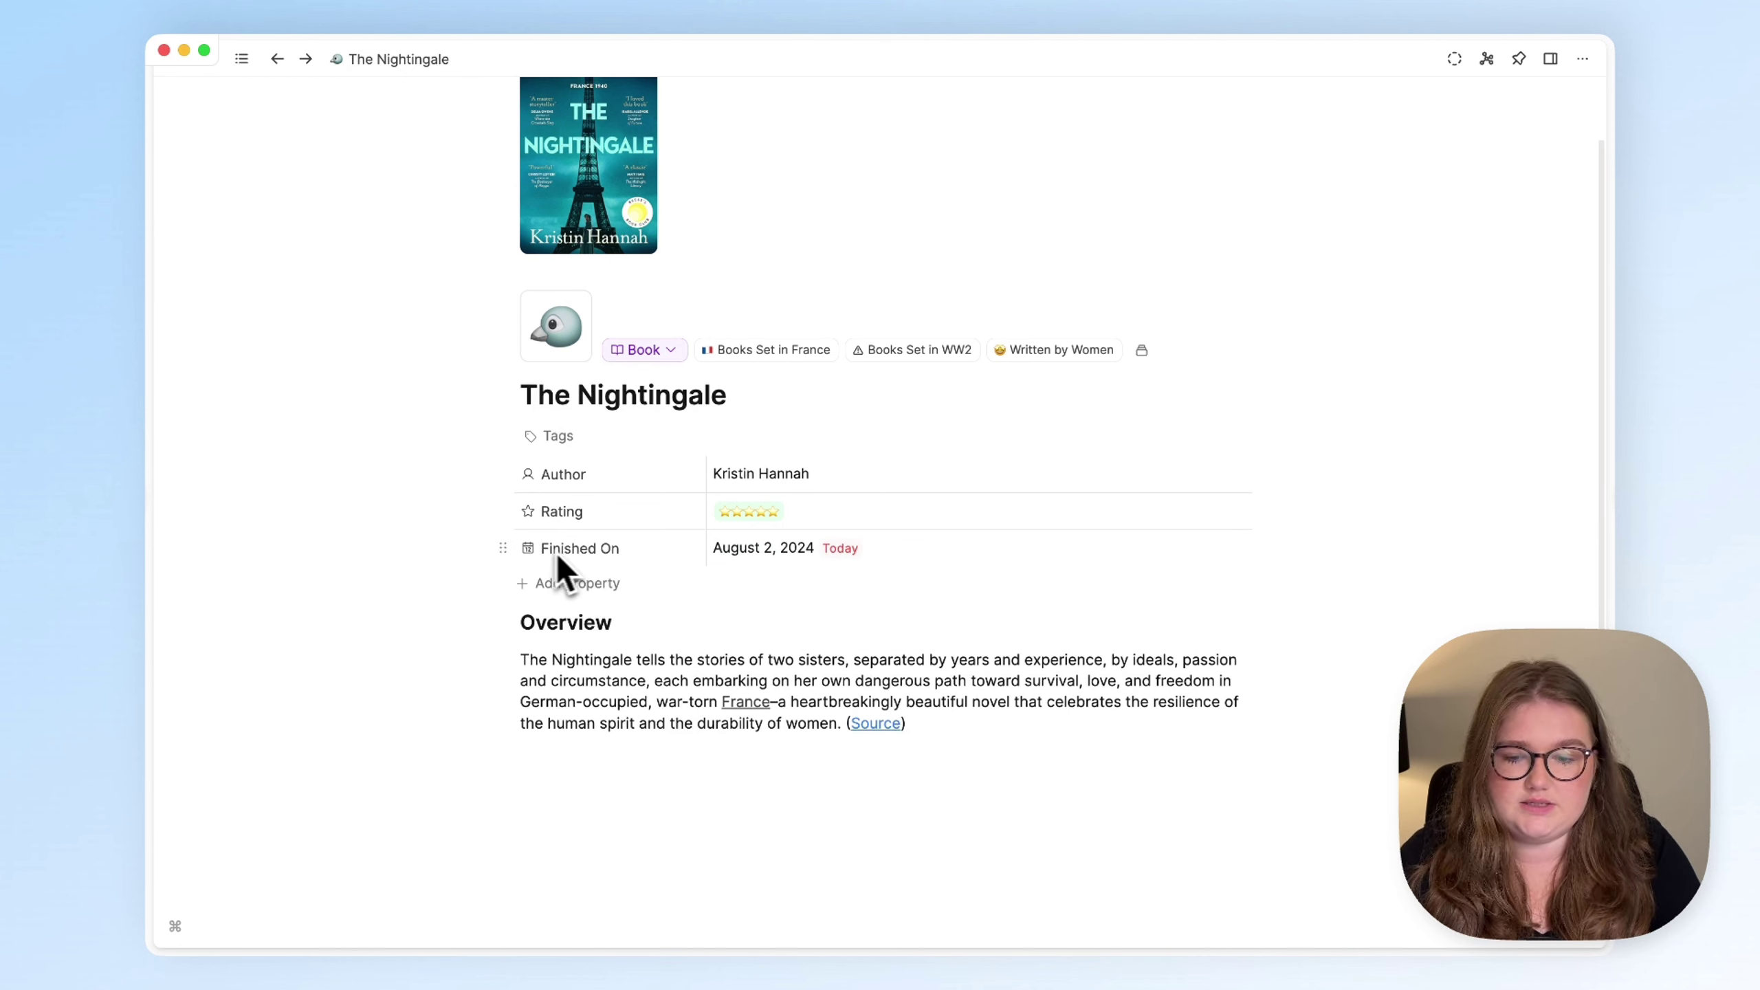
# Open the Finished On property settings in the Book object type settings.
pyautogui.click(503, 548)
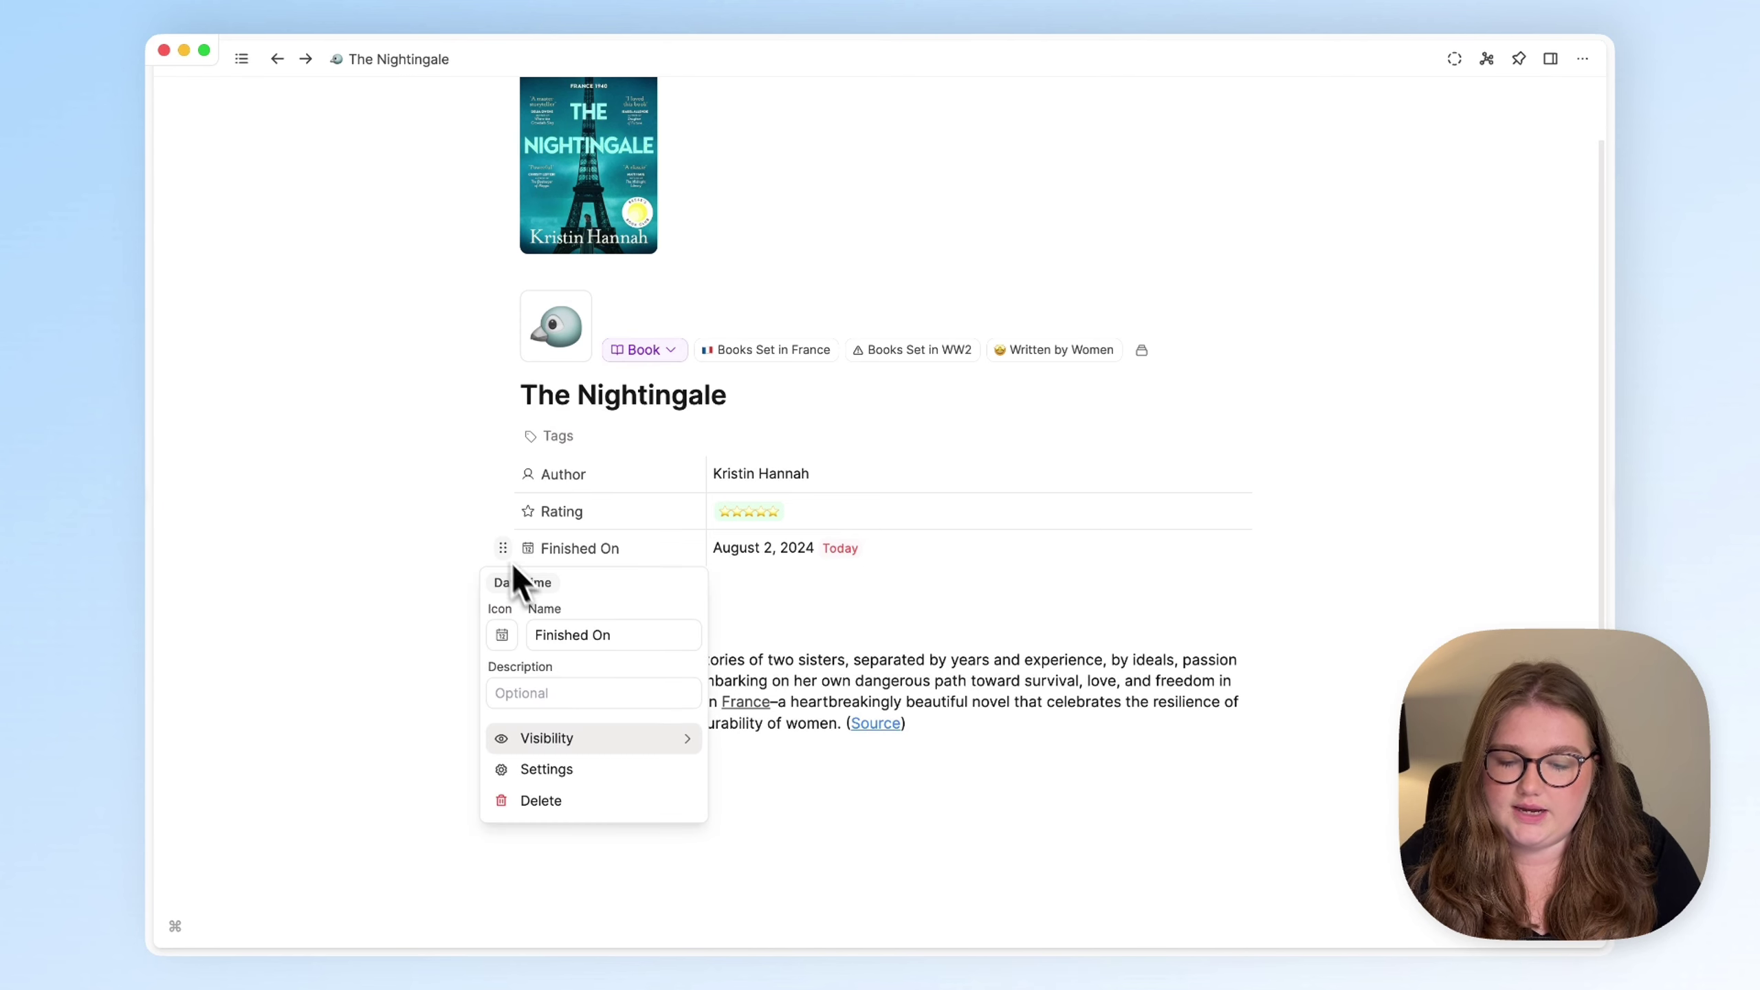
pyautogui.click(561, 771)
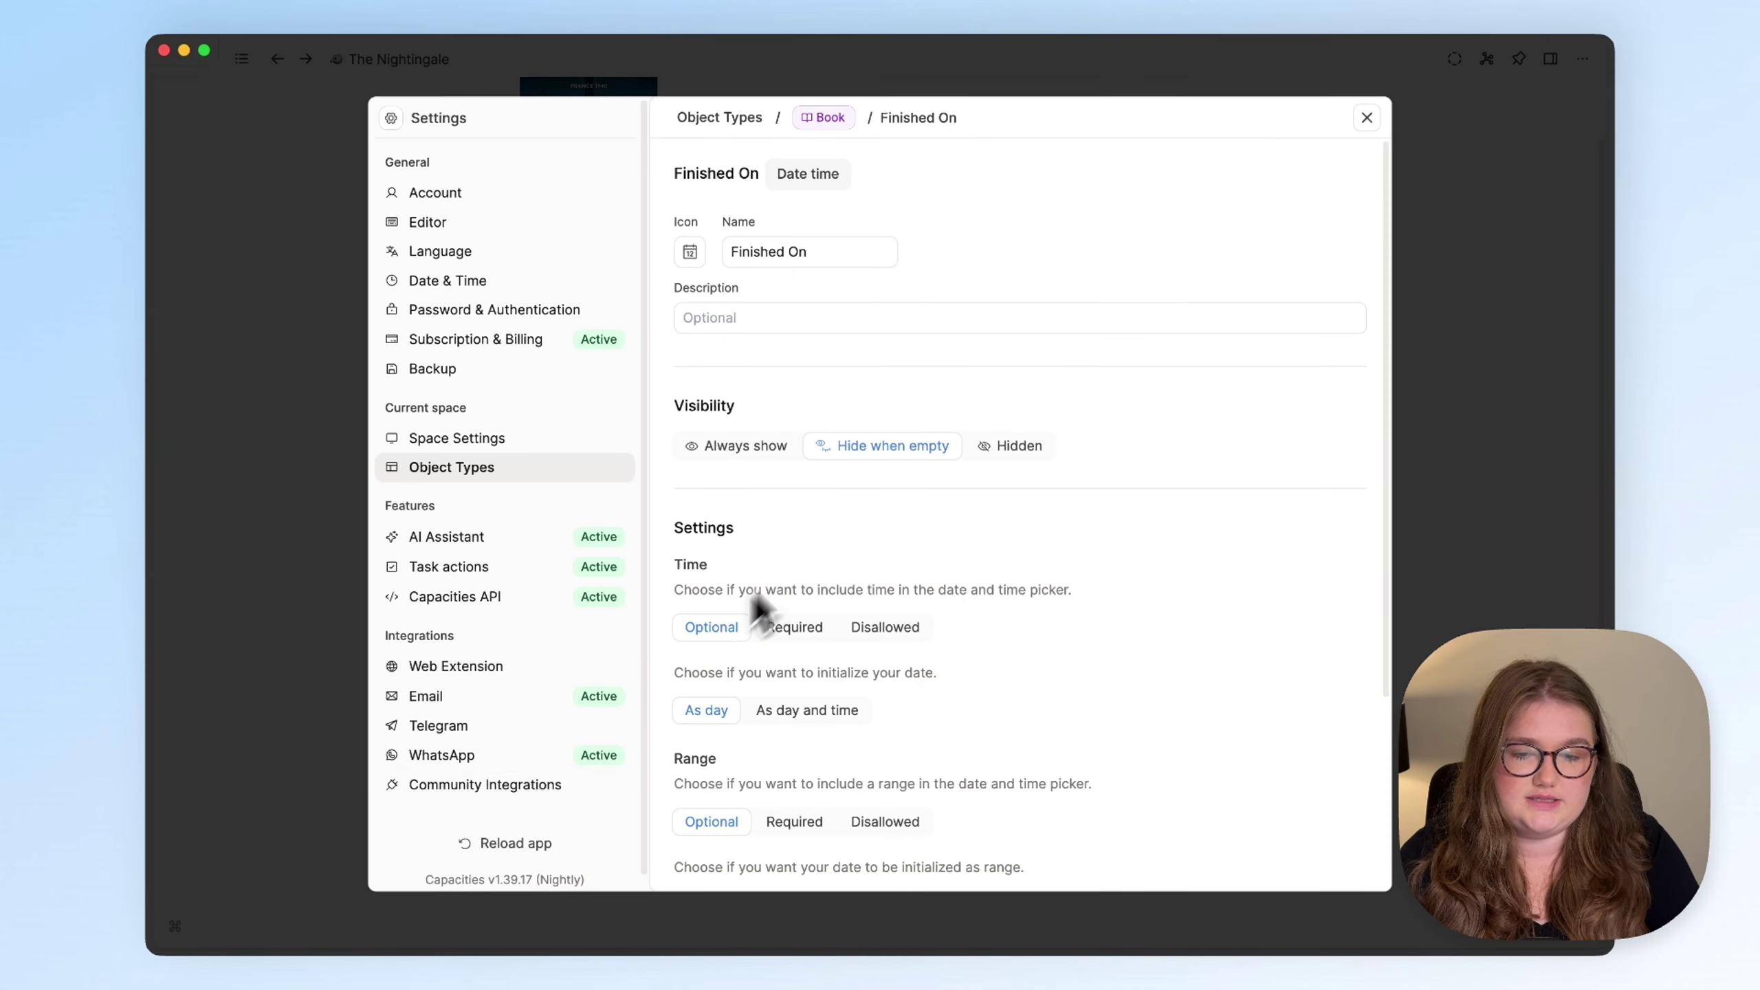
pyautogui.click(347, 555)
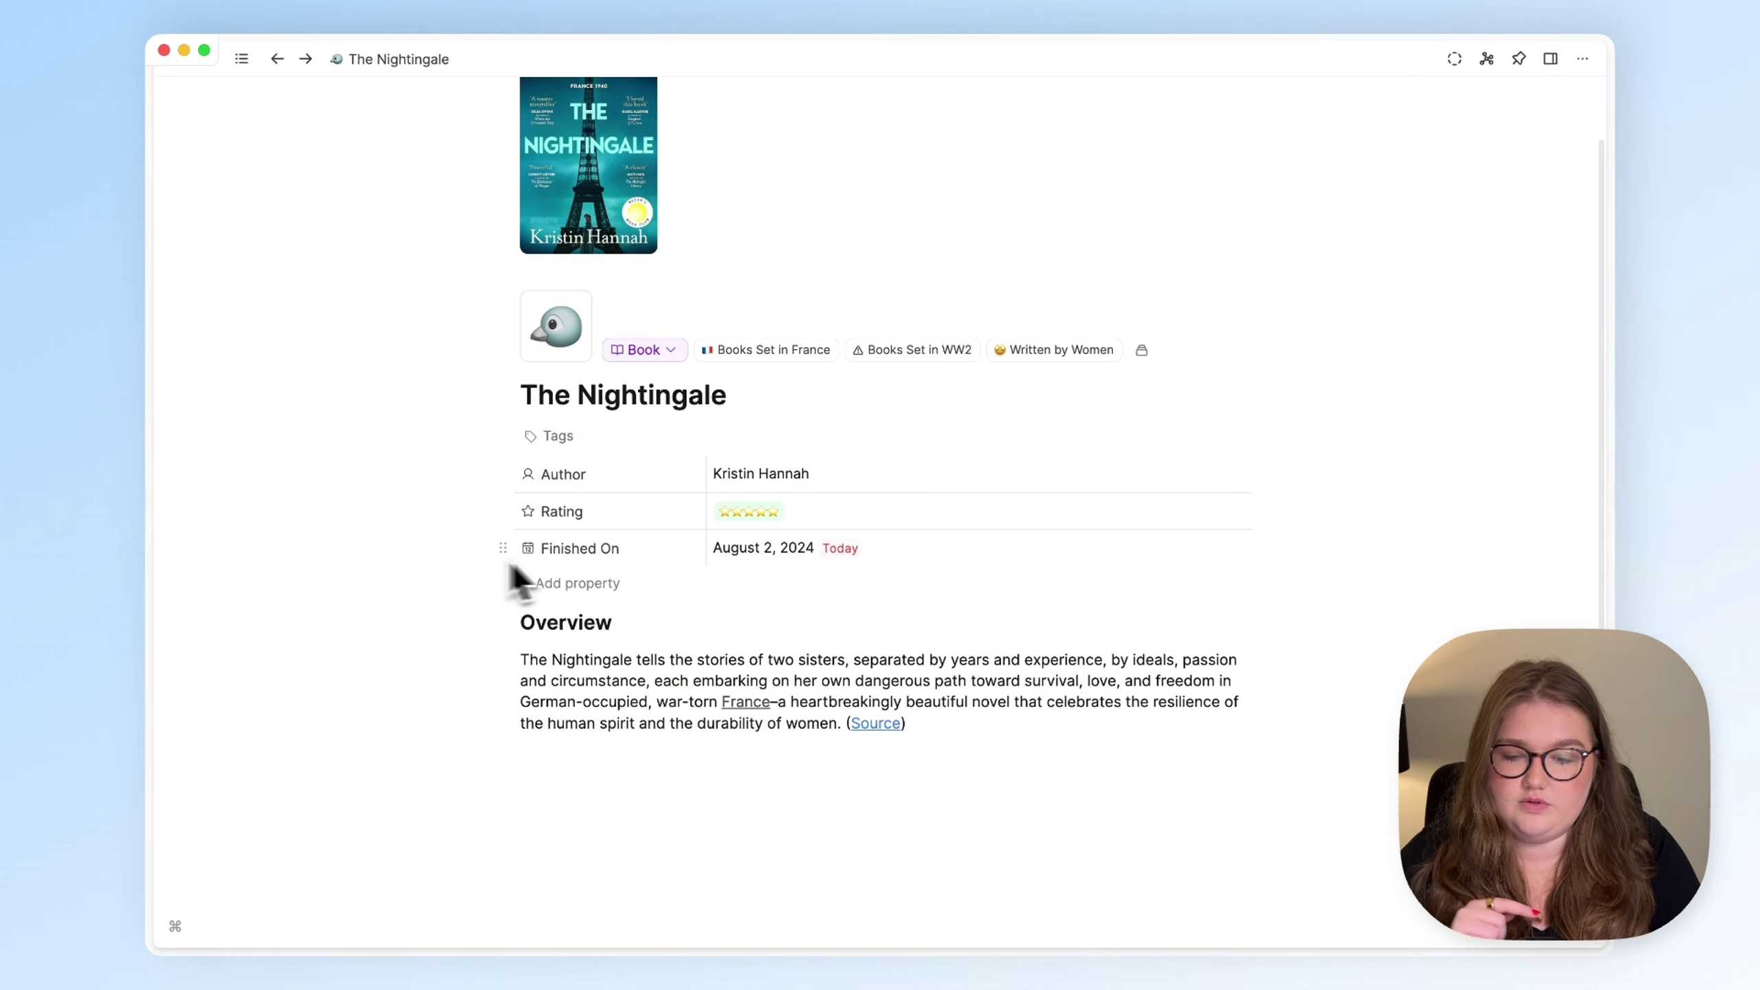
pyautogui.click(1582, 60)
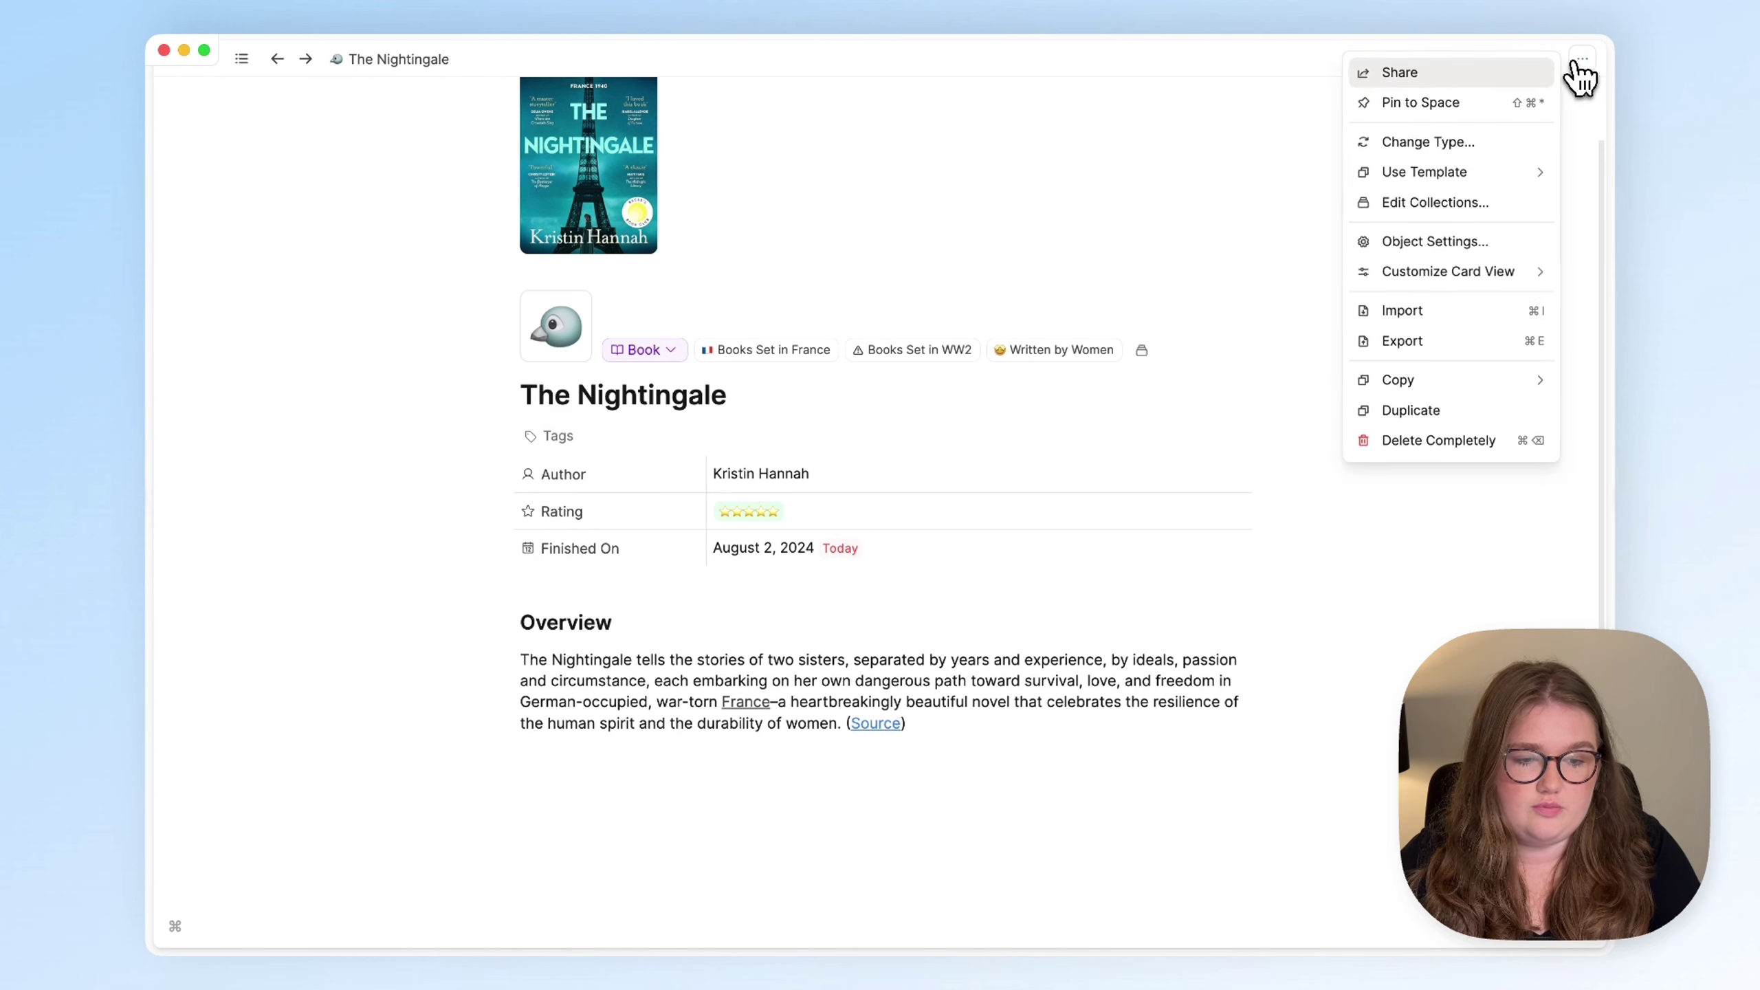
pyautogui.click(1478, 244)
pyautogui.scroll(-1, 1133, 527)
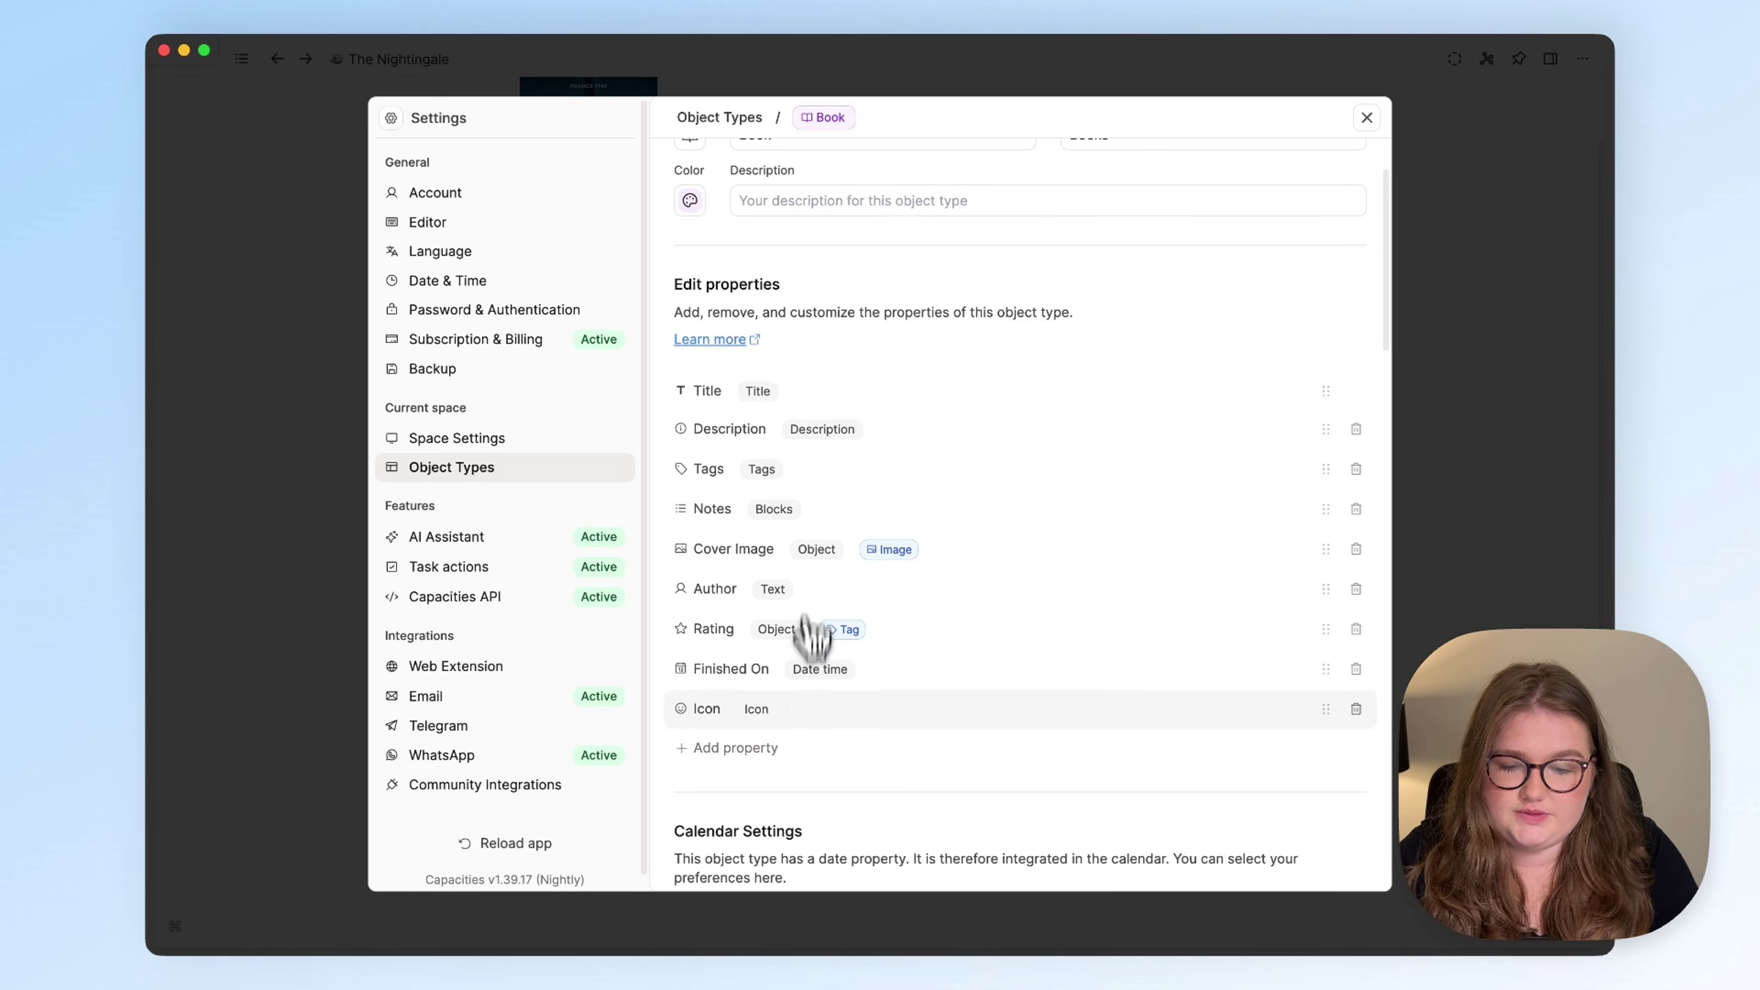
pyautogui.click(824, 684)
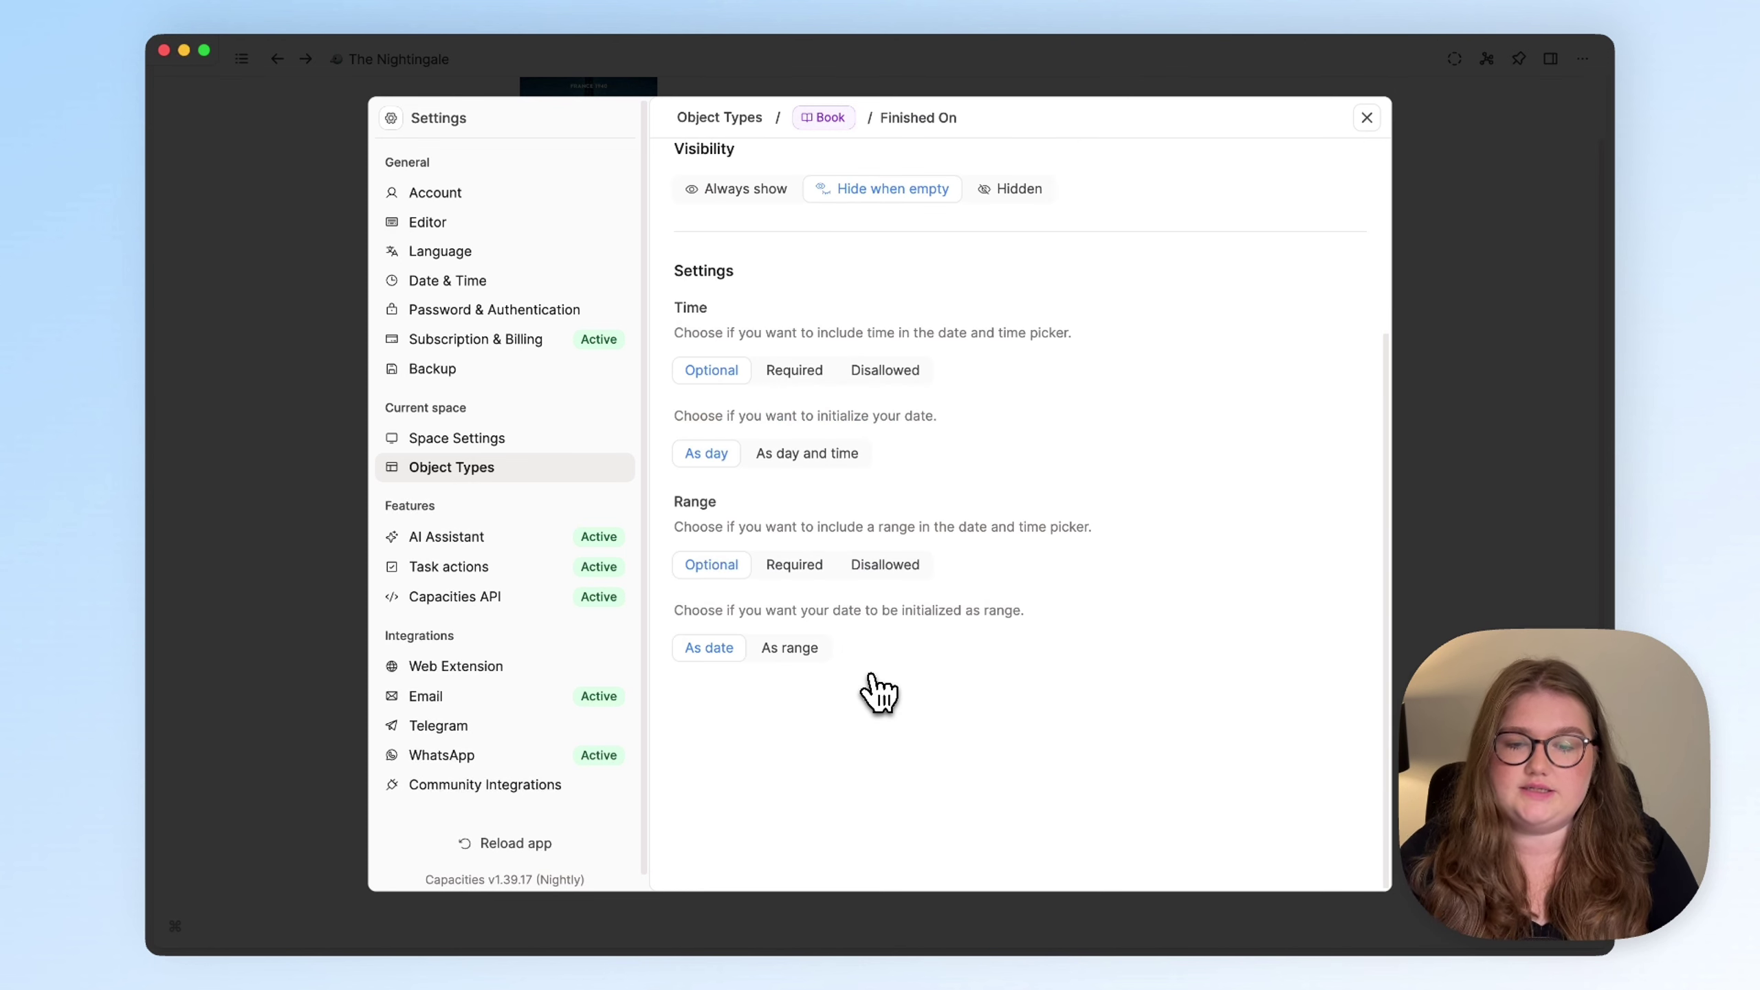
pyautogui.scroll(4, 874, 686)
pyautogui.scroll(-3, 871, 674)
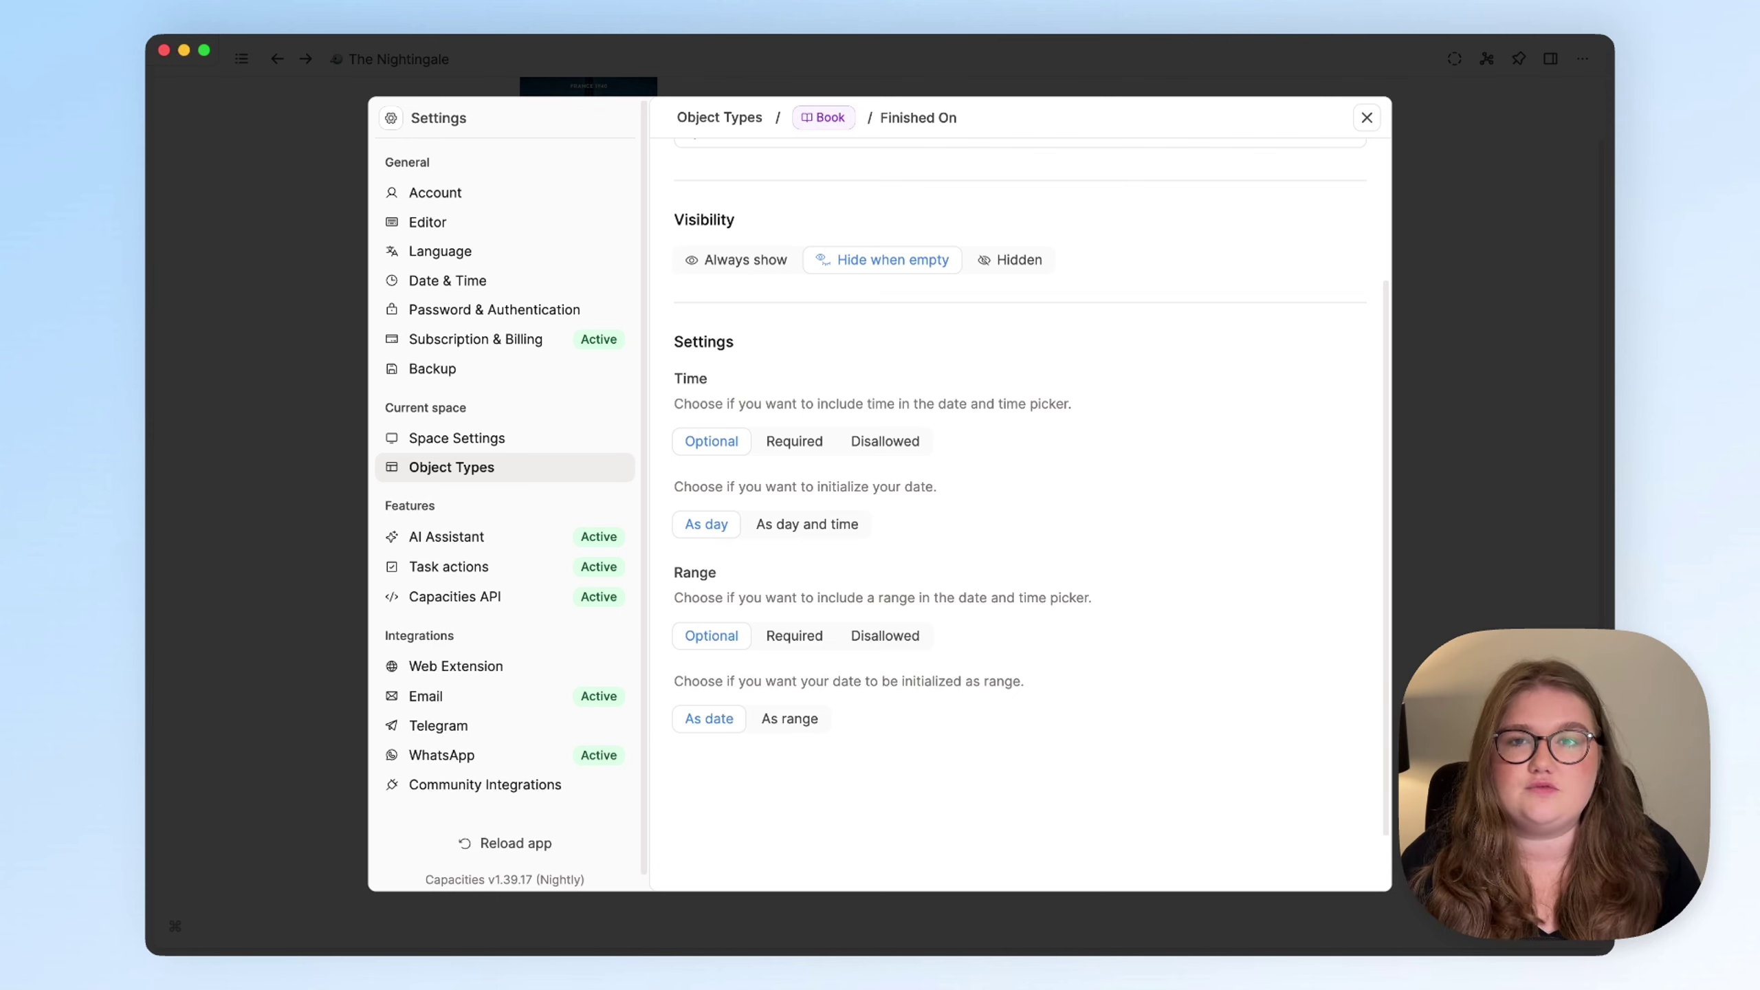
# Set Finished On's Time and Range to Disallowed, then check the date picker.
pyautogui.click(910, 449)
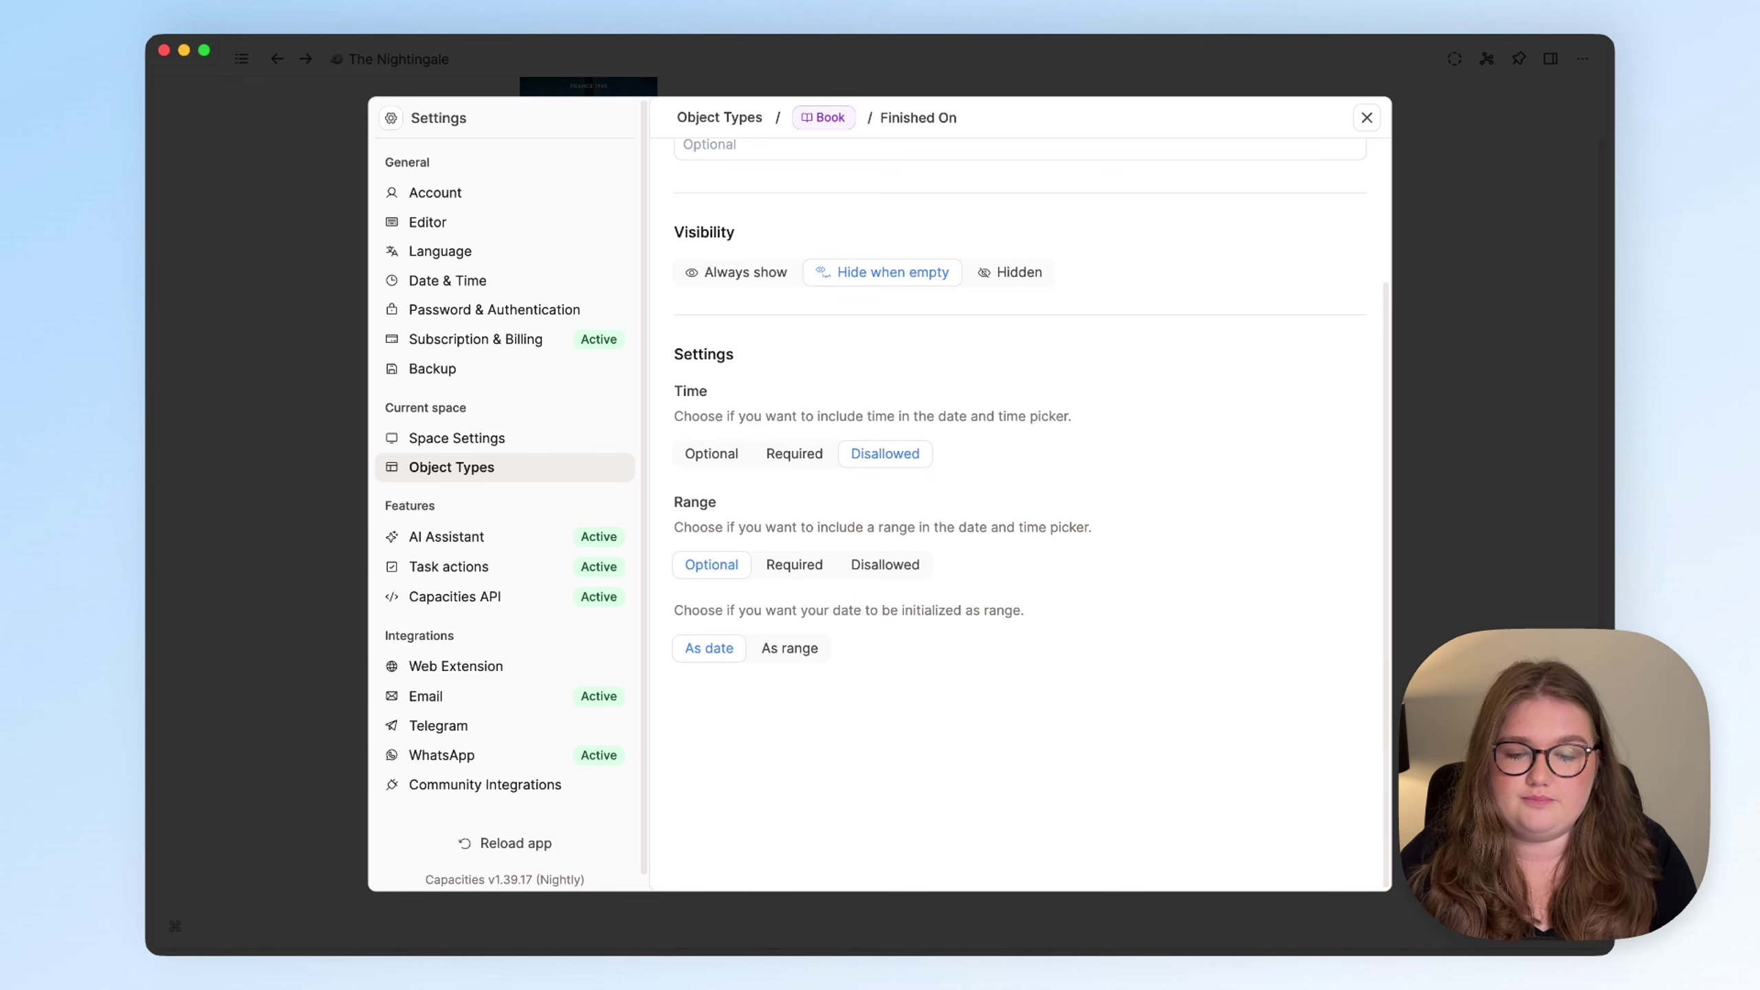
pyautogui.click(908, 568)
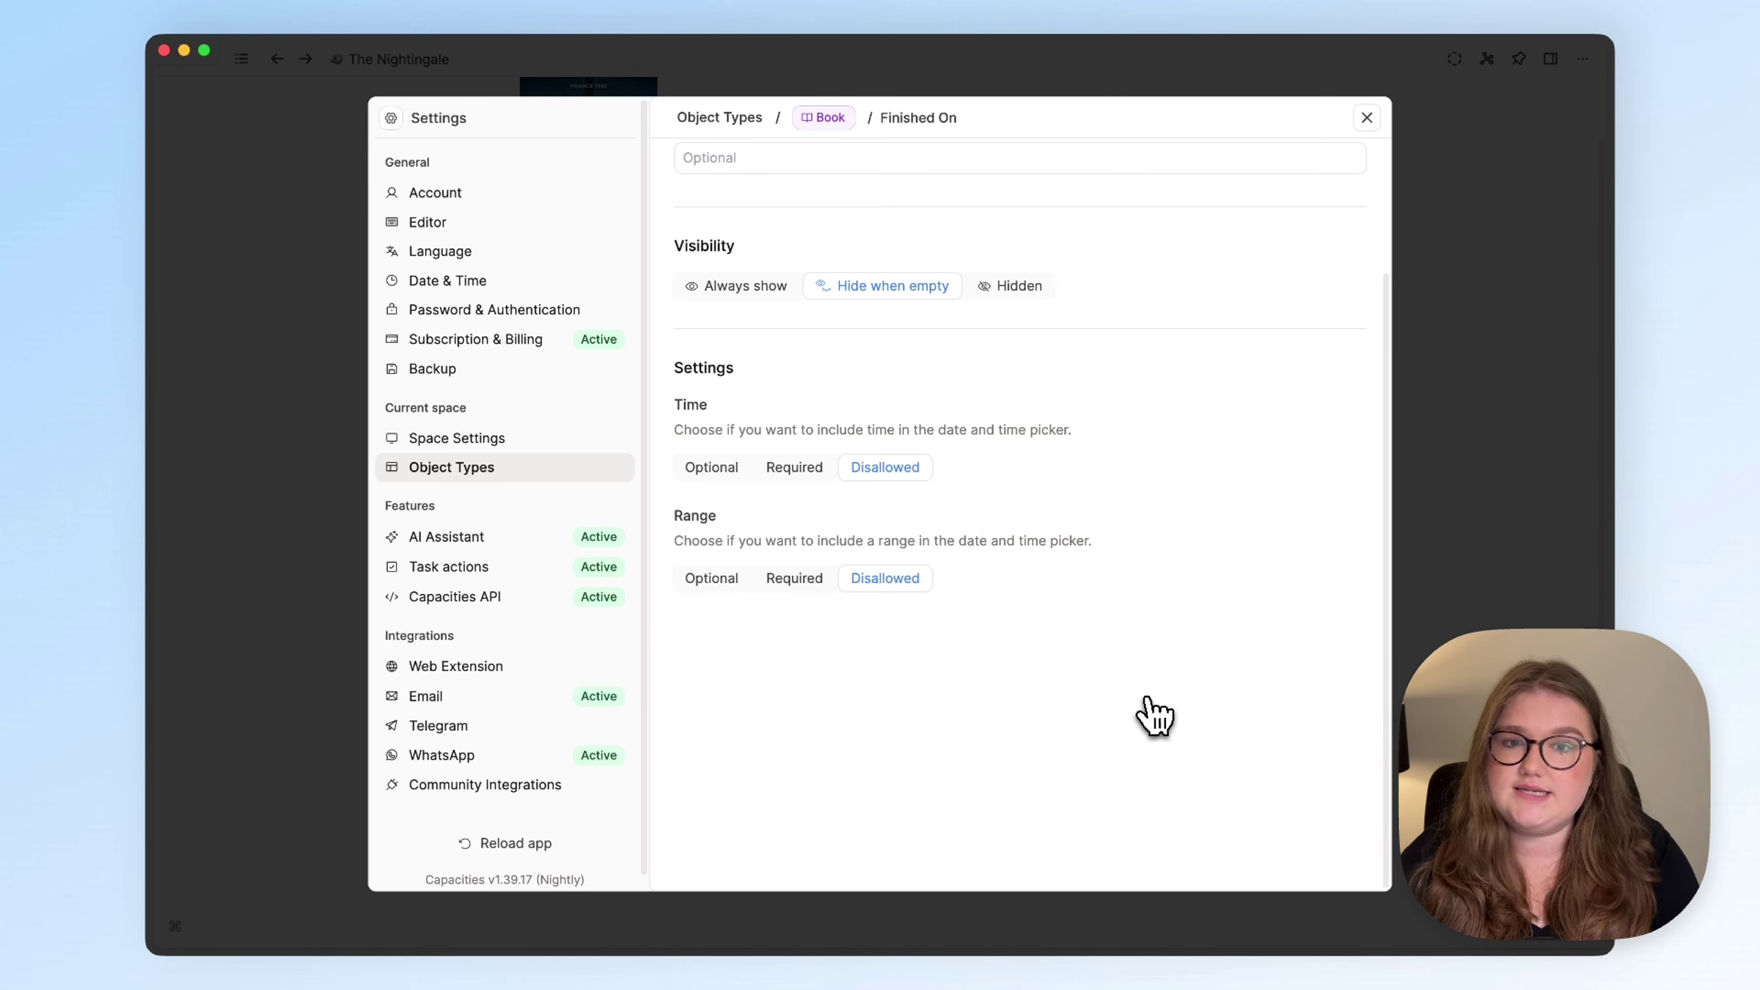
pyautogui.press('Escape')
pyautogui.click(932, 555)
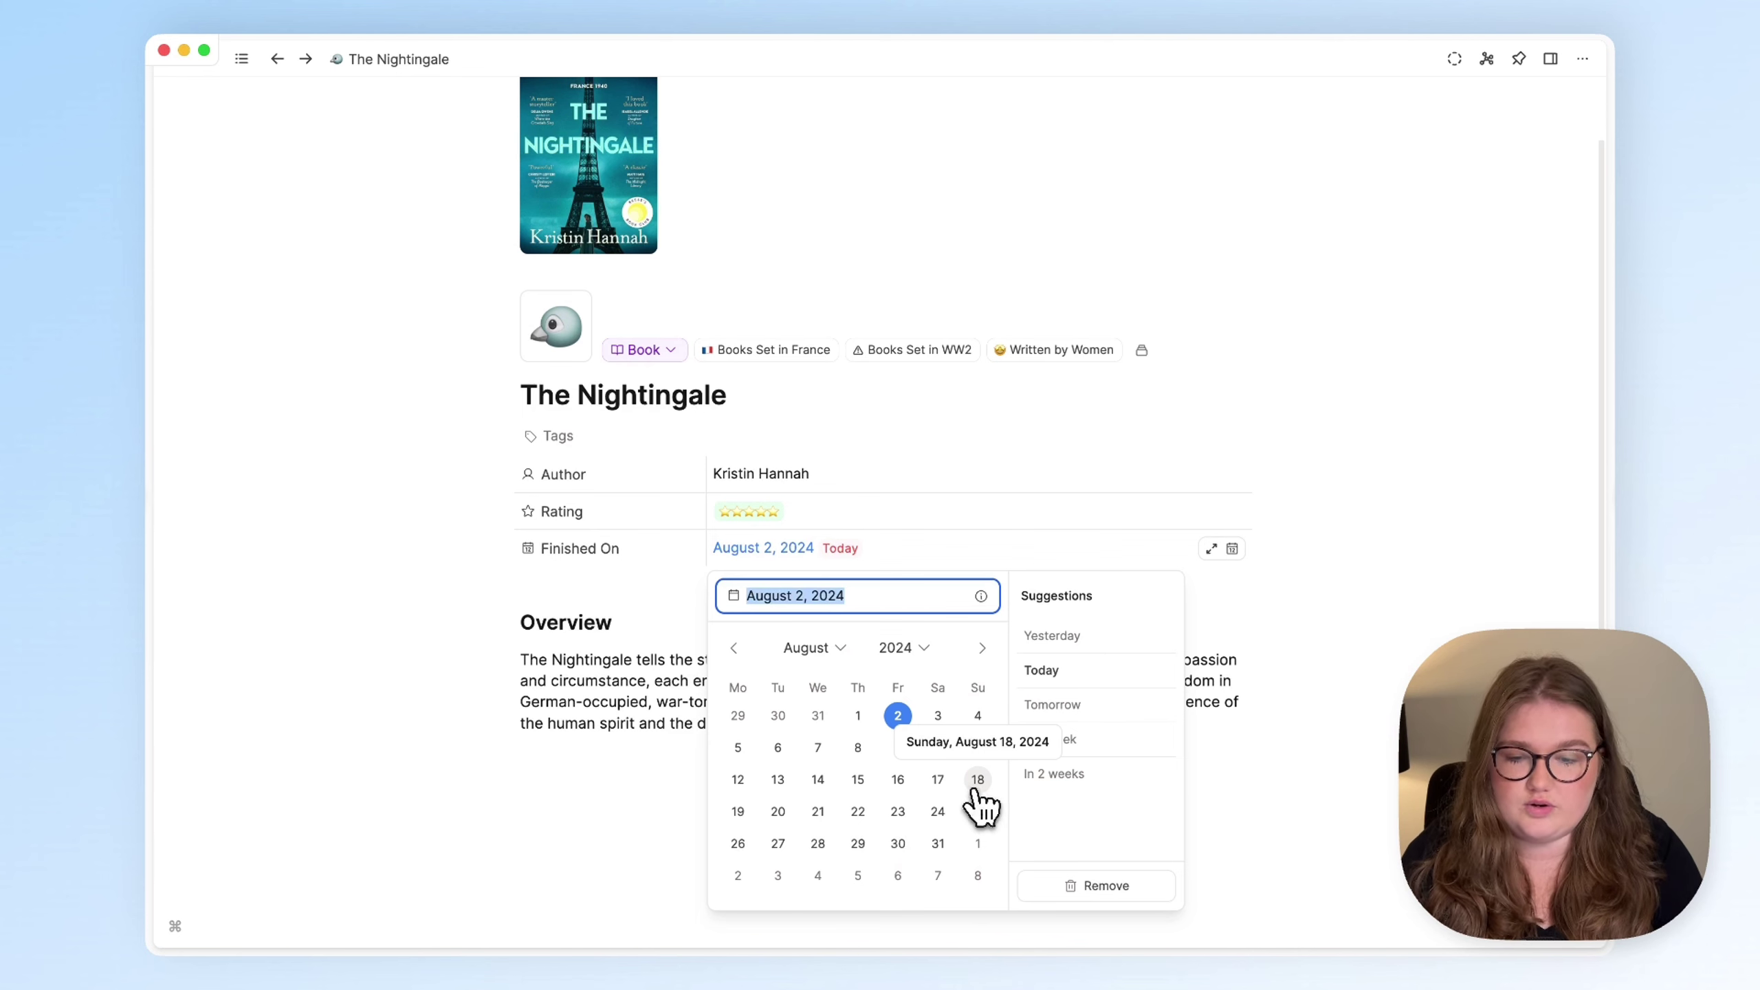
pyautogui.click(418, 558)
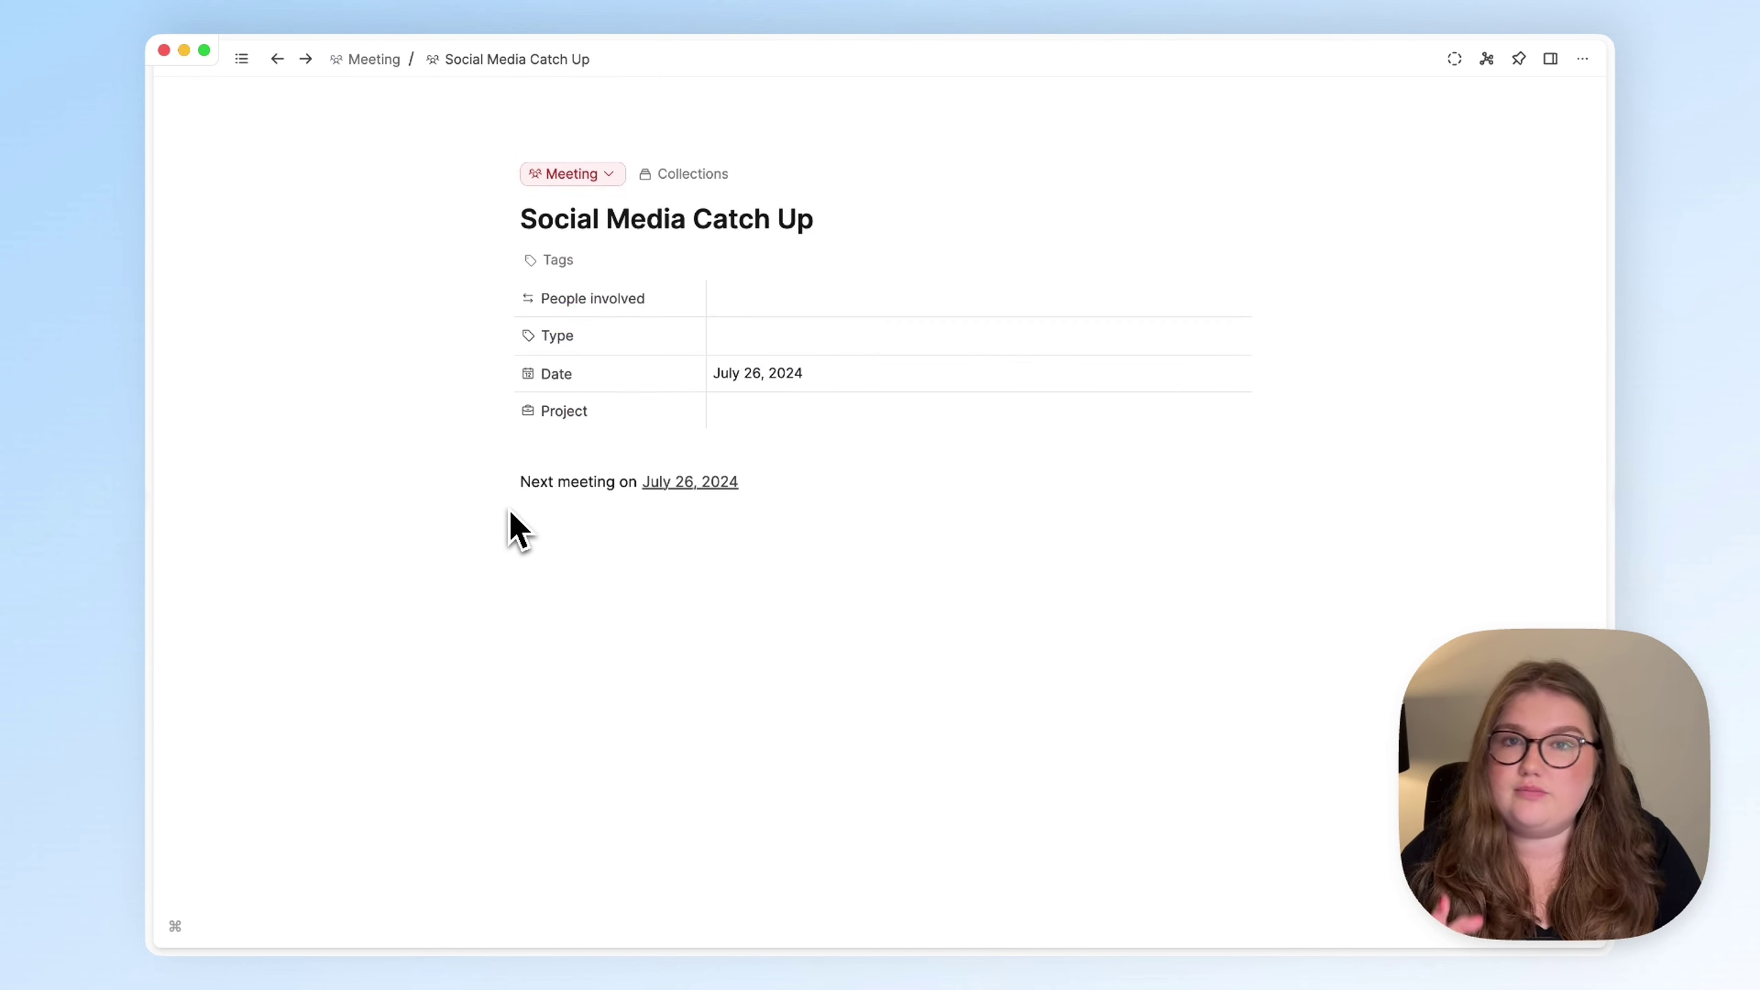
# Make a time Required on the Meeting type's Date property in its settings.
pyautogui.click(503, 374)
pyautogui.click(549, 596)
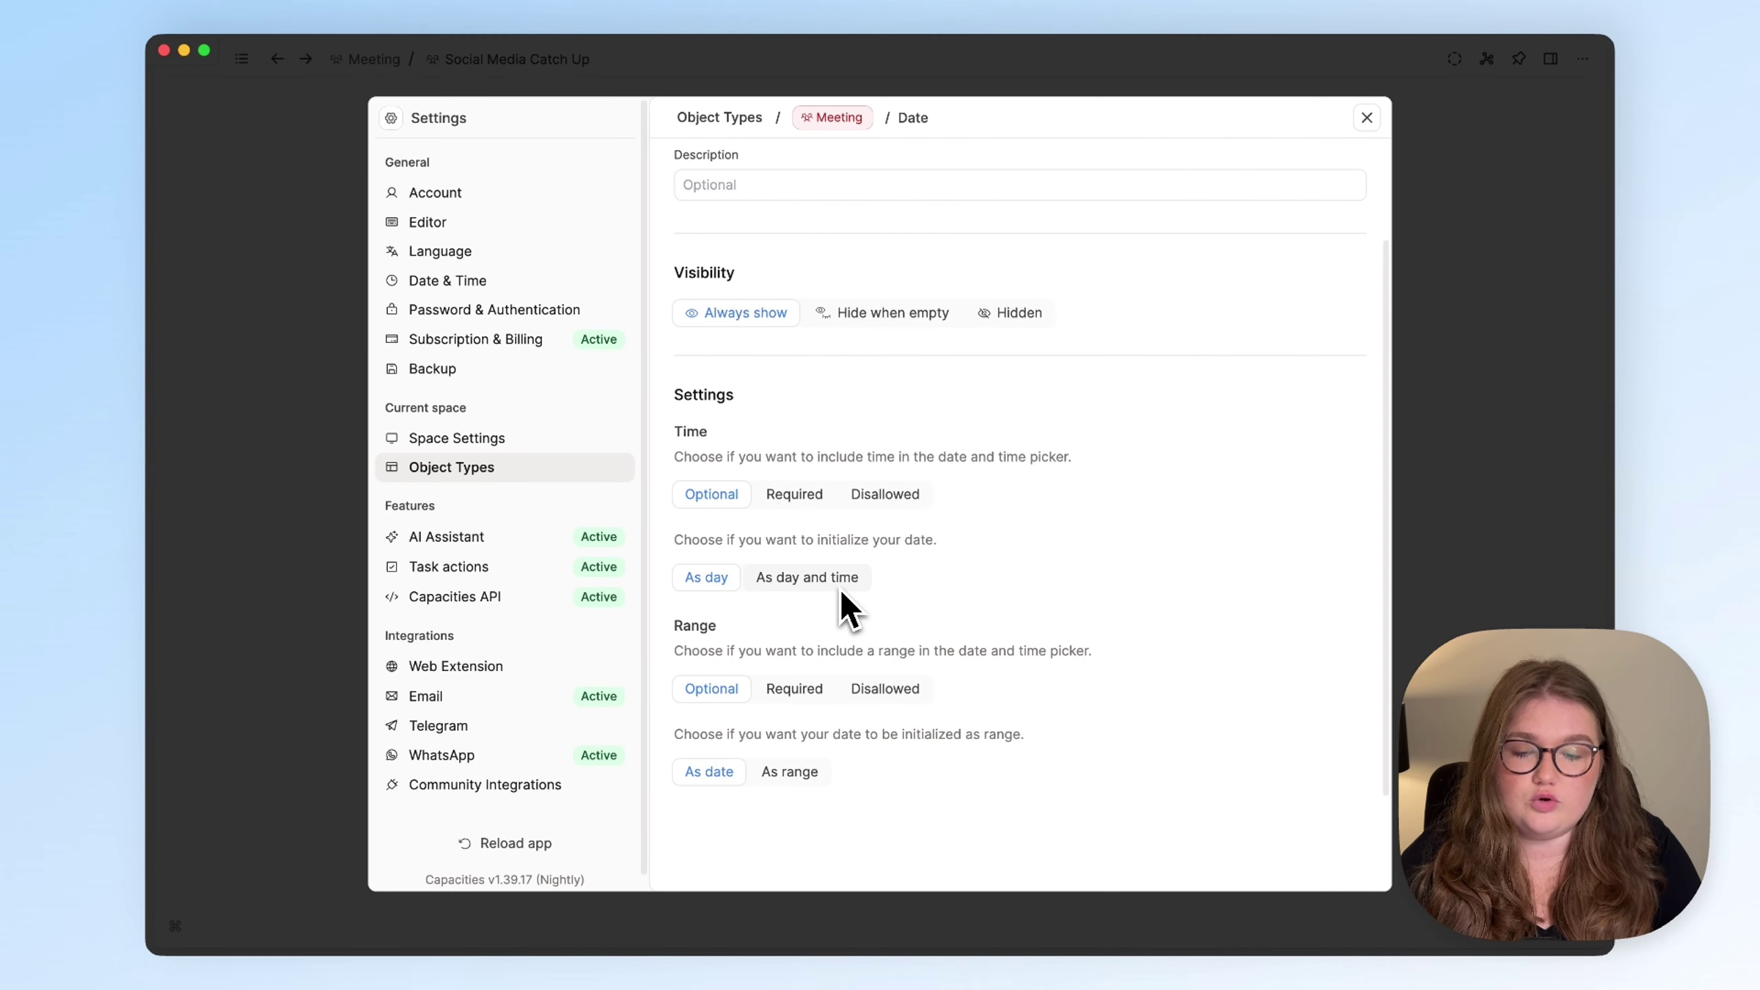
pyautogui.click(794, 494)
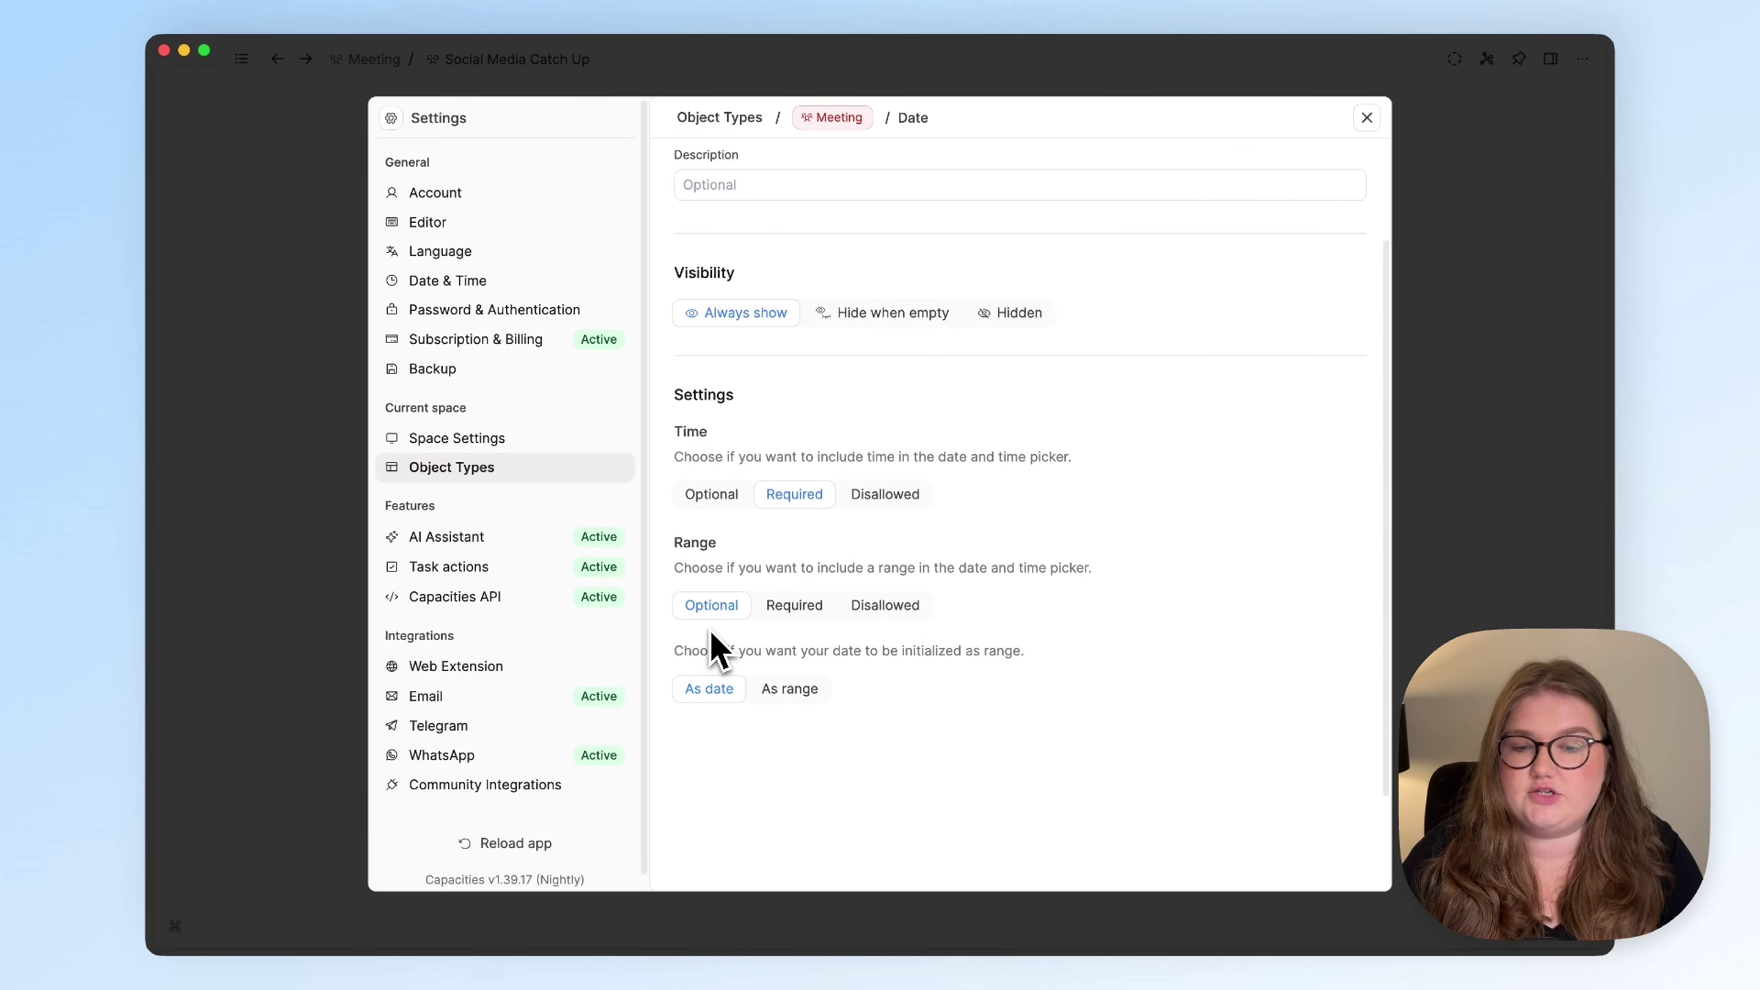
pyautogui.click(344, 551)
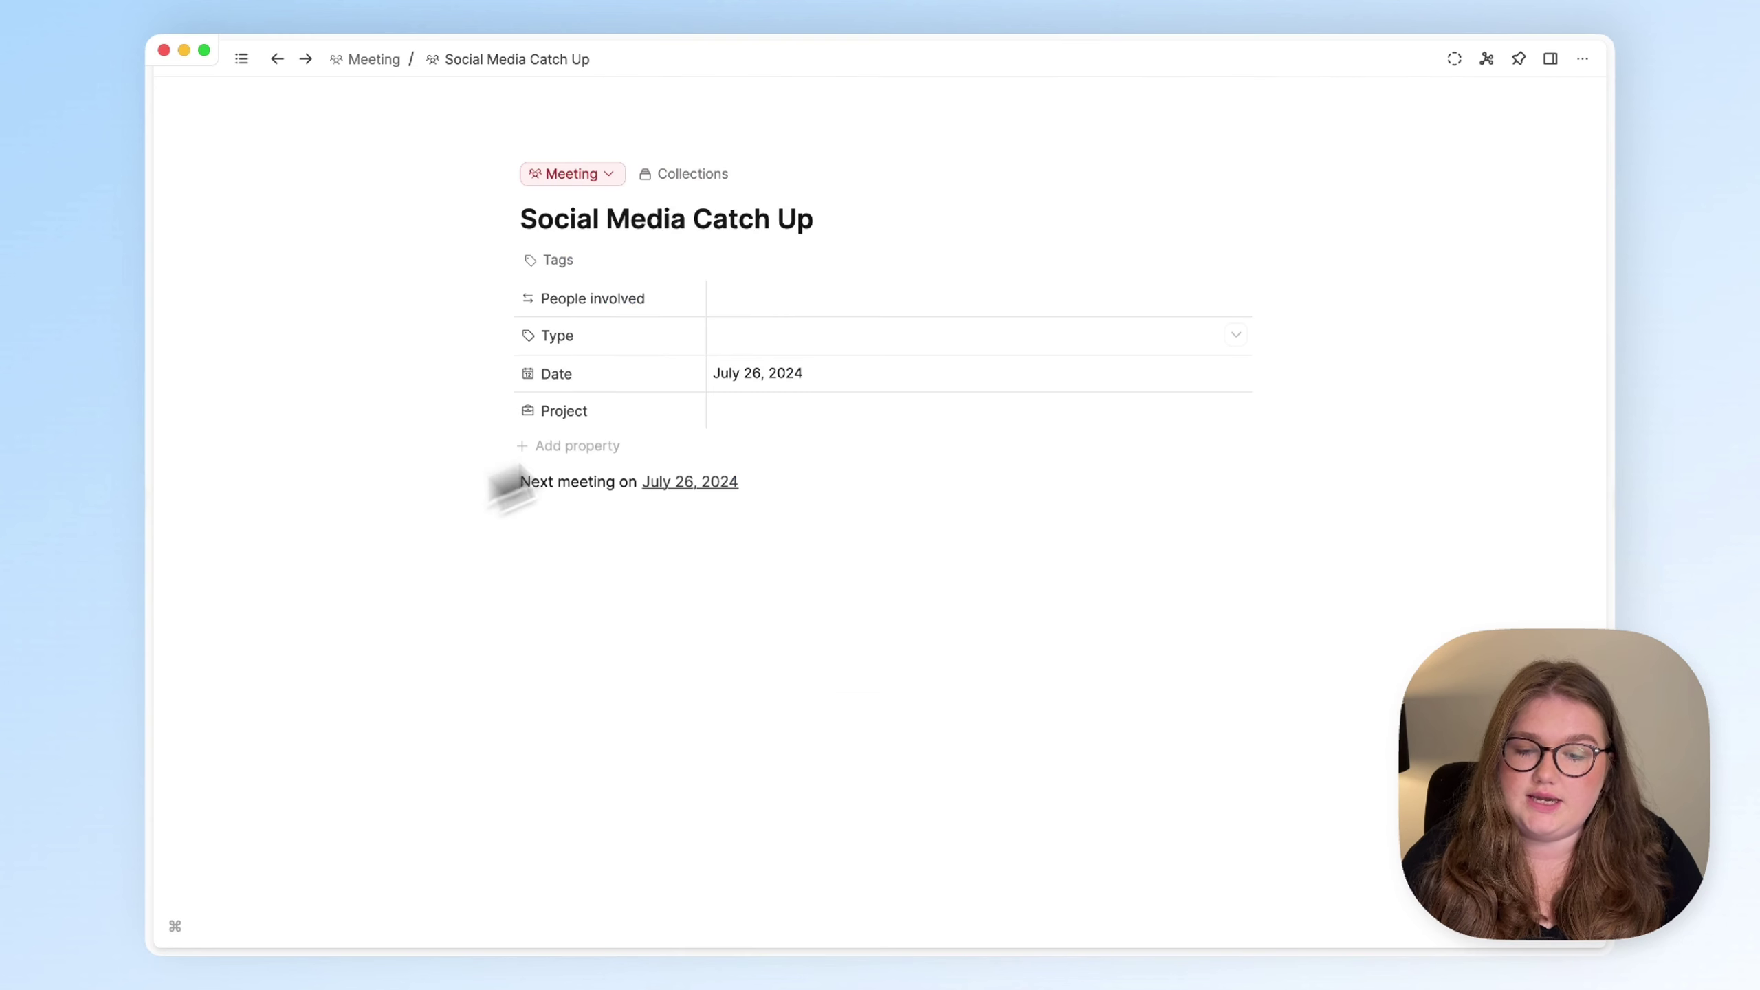
# Set the Social Media Catch Up meeting time to 16:00 (4pm) on July 26, 2024.
pyautogui.click(854, 375)
pyautogui.click(952, 421)
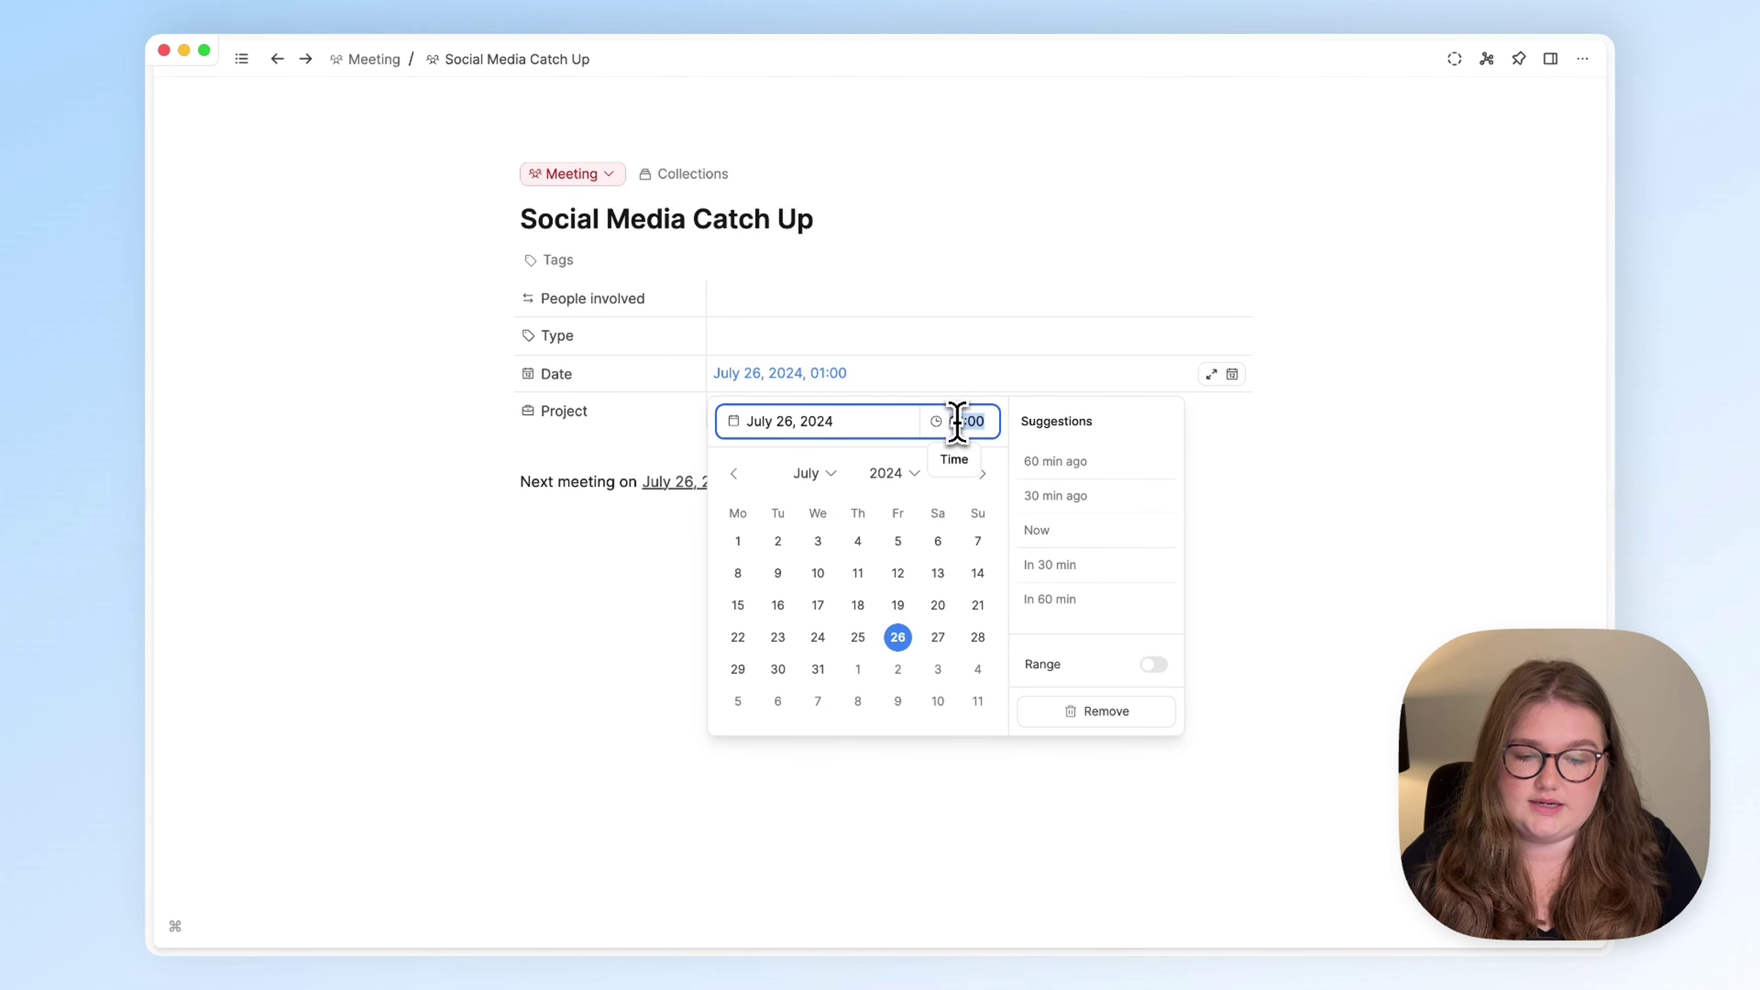
pyautogui.write('4pm')
pyautogui.press('Return')
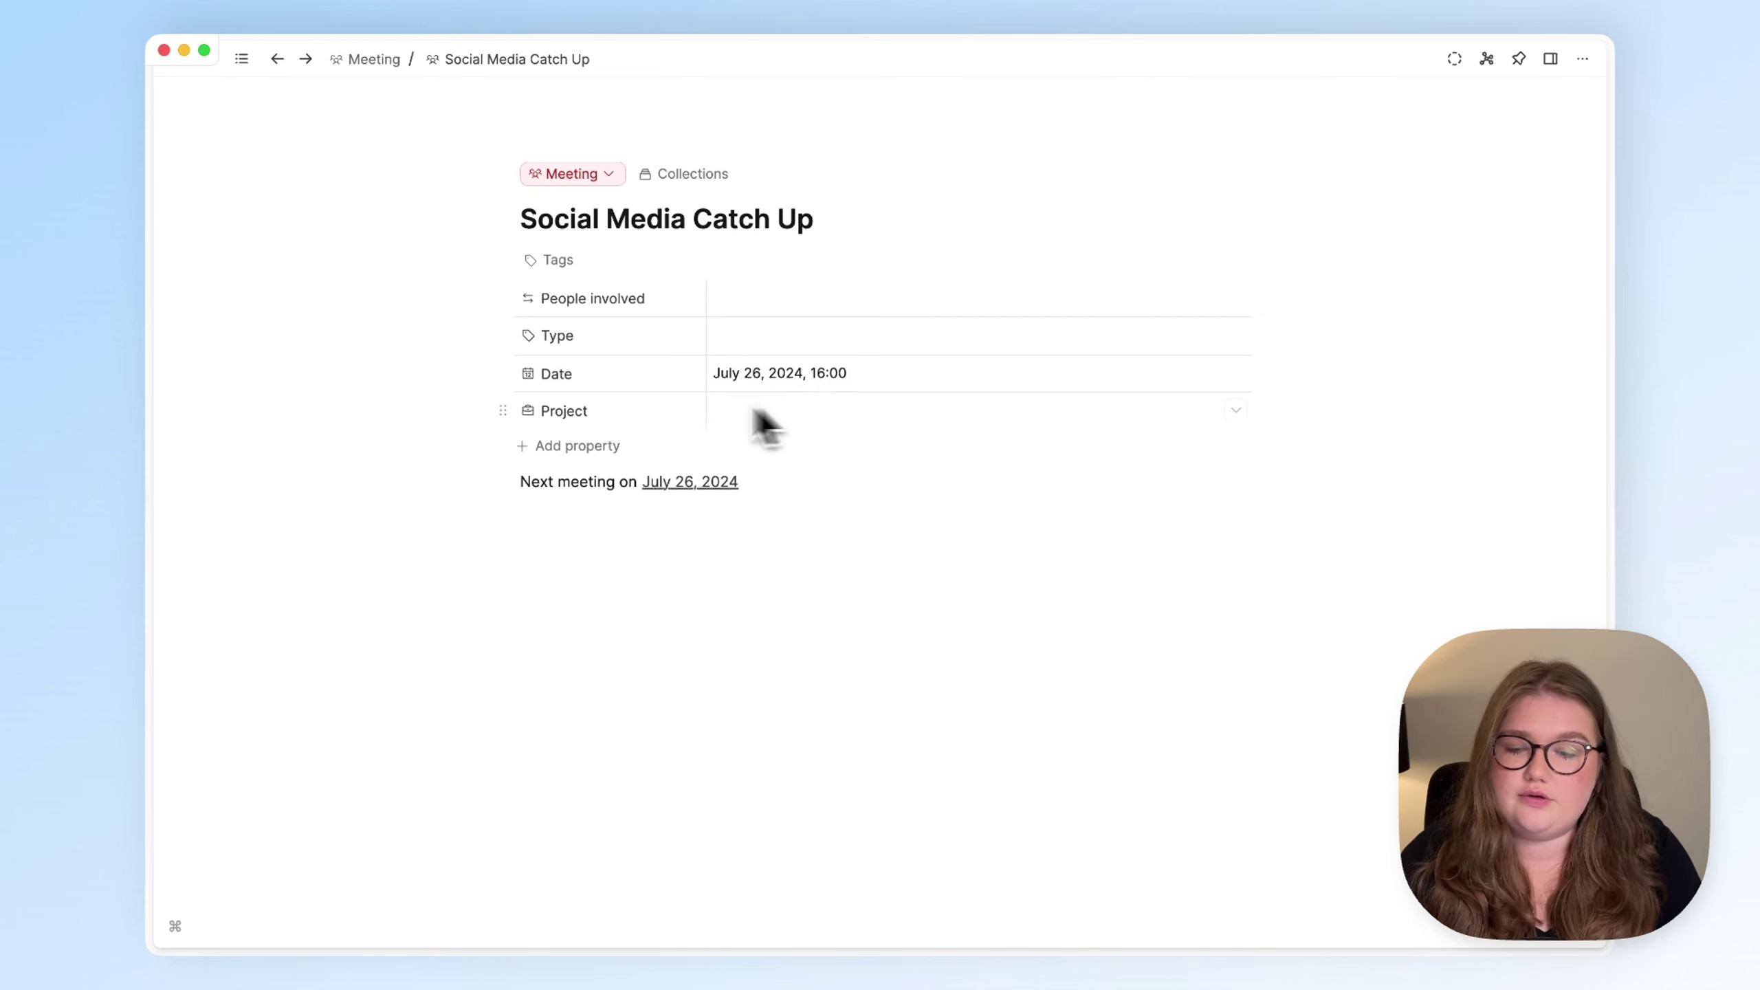
pyautogui.click(517, 378)
pyautogui.click(544, 595)
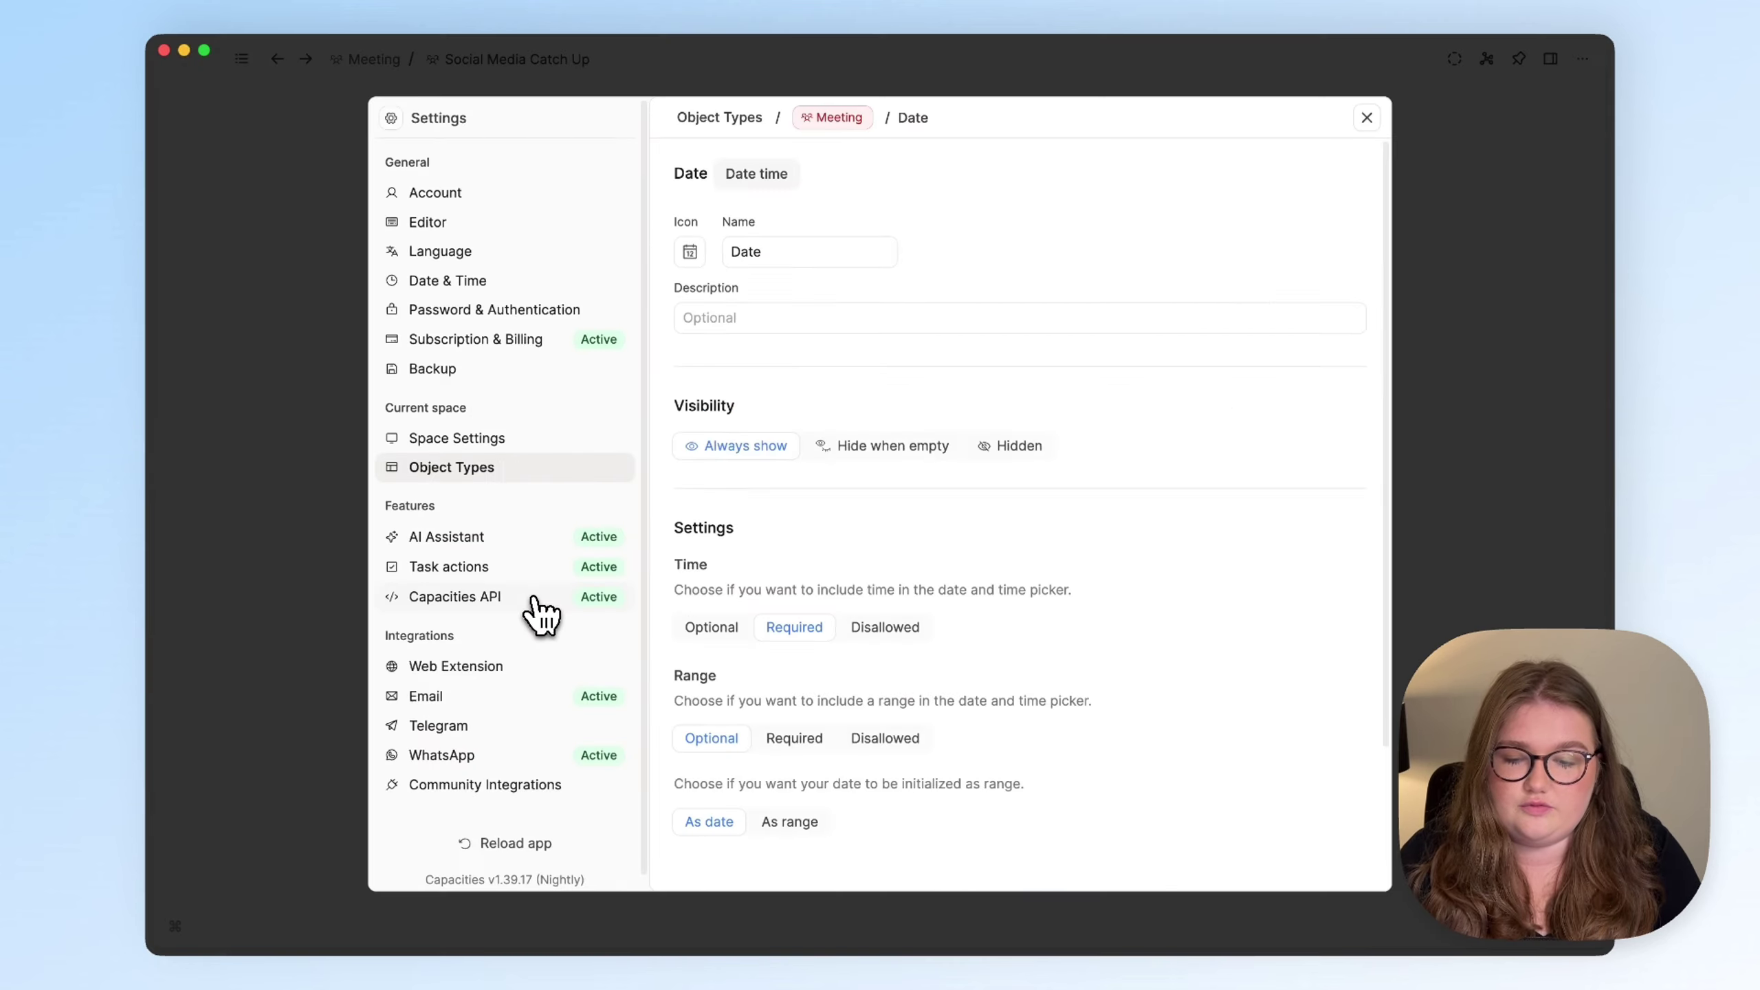
pyautogui.scroll(-2, 1002, 534)
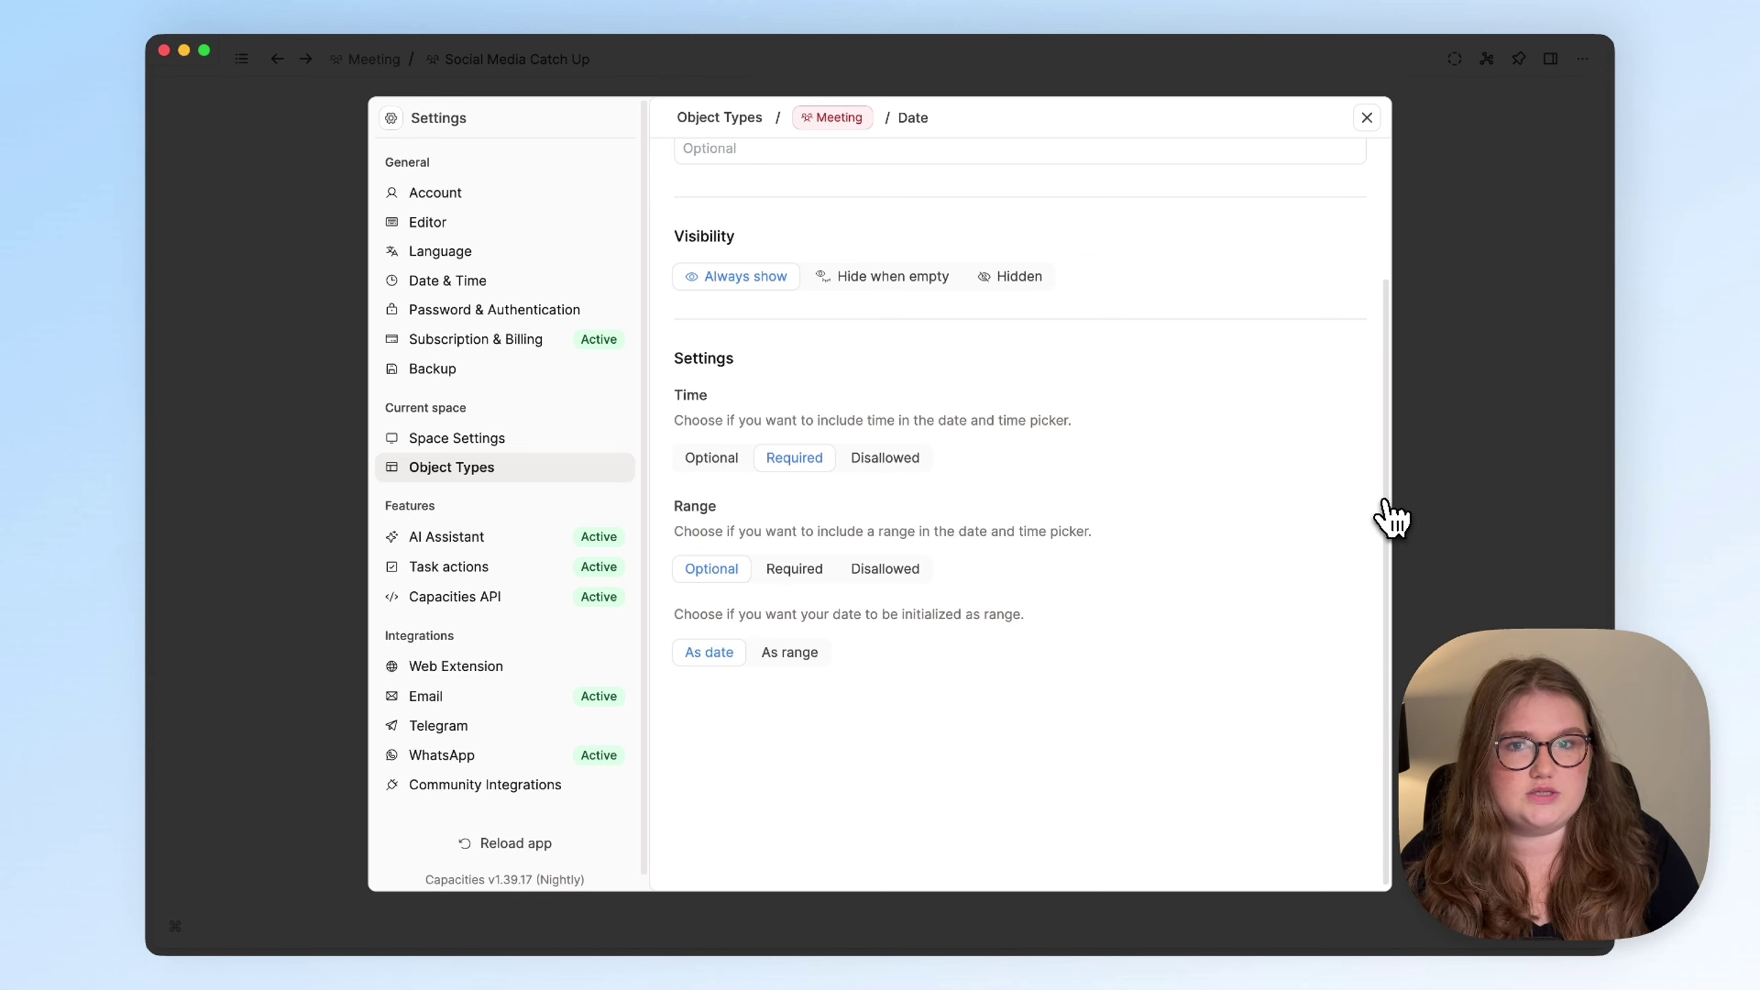
pyautogui.click(807, 378)
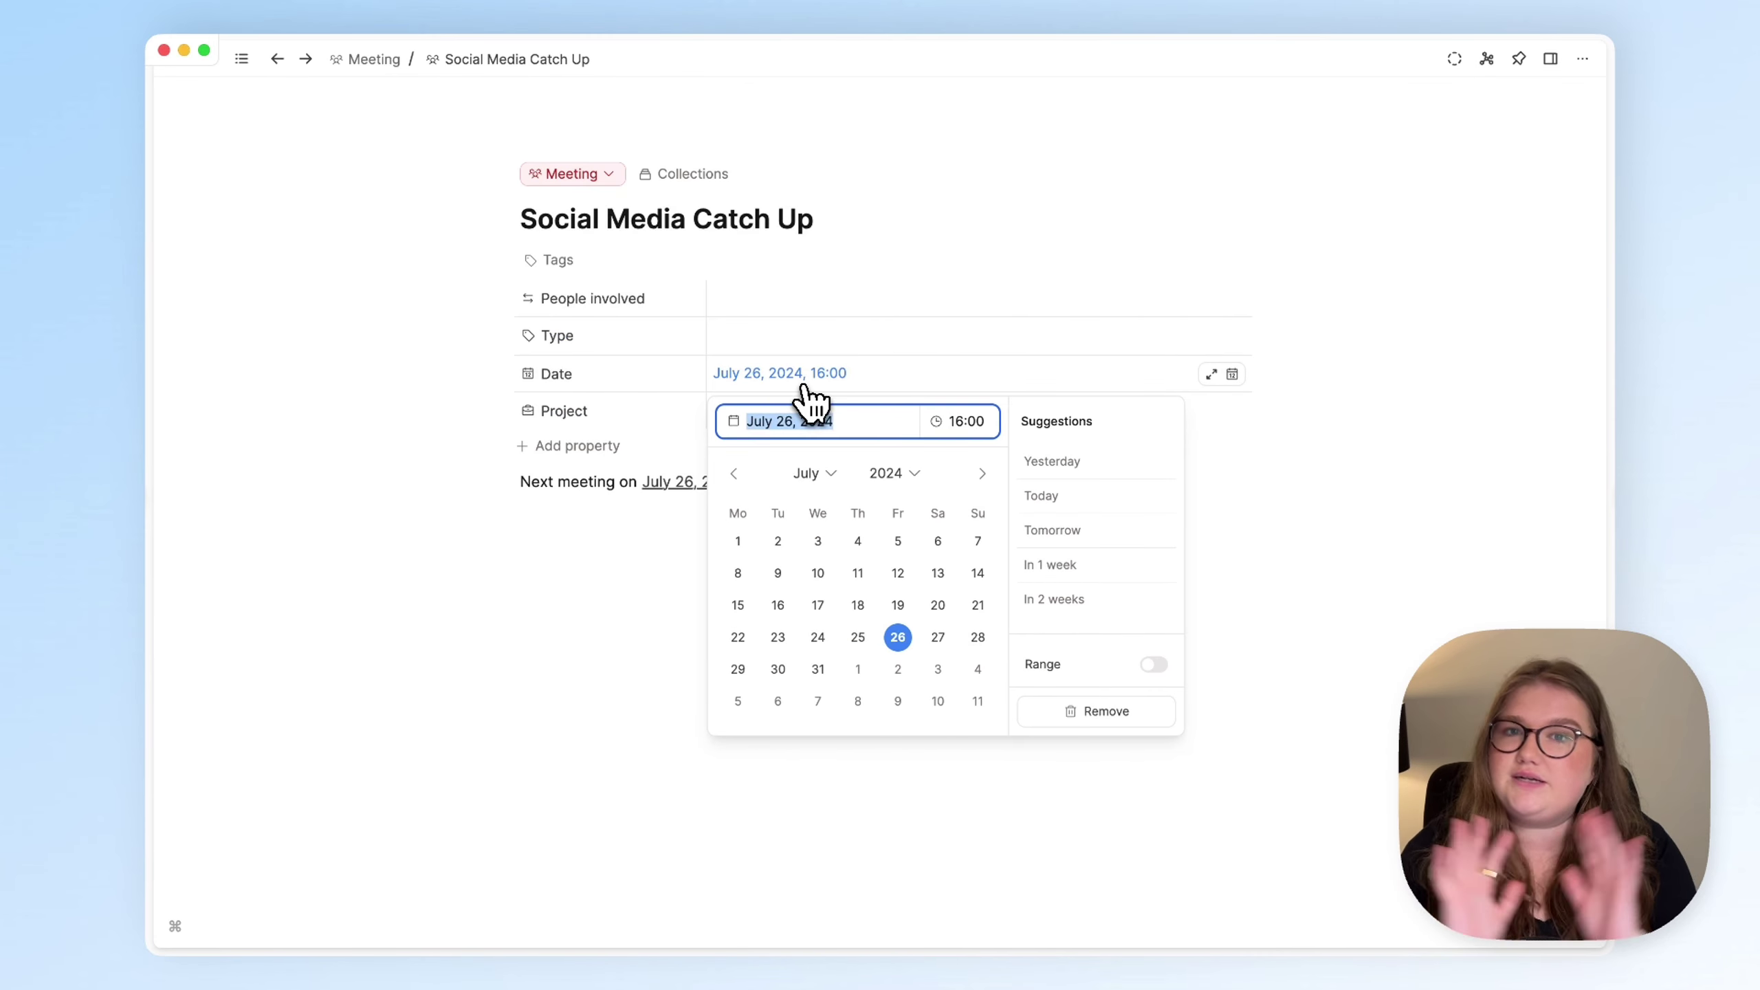